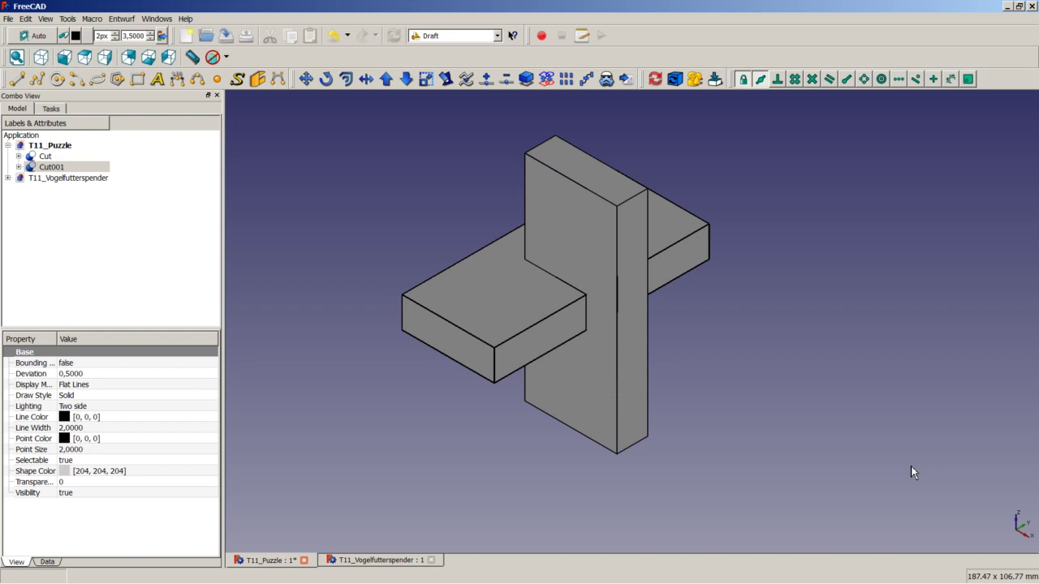
- Close the T11_Puzzle document and create a new empty document
left_click(304, 560)
left_click(556, 327)
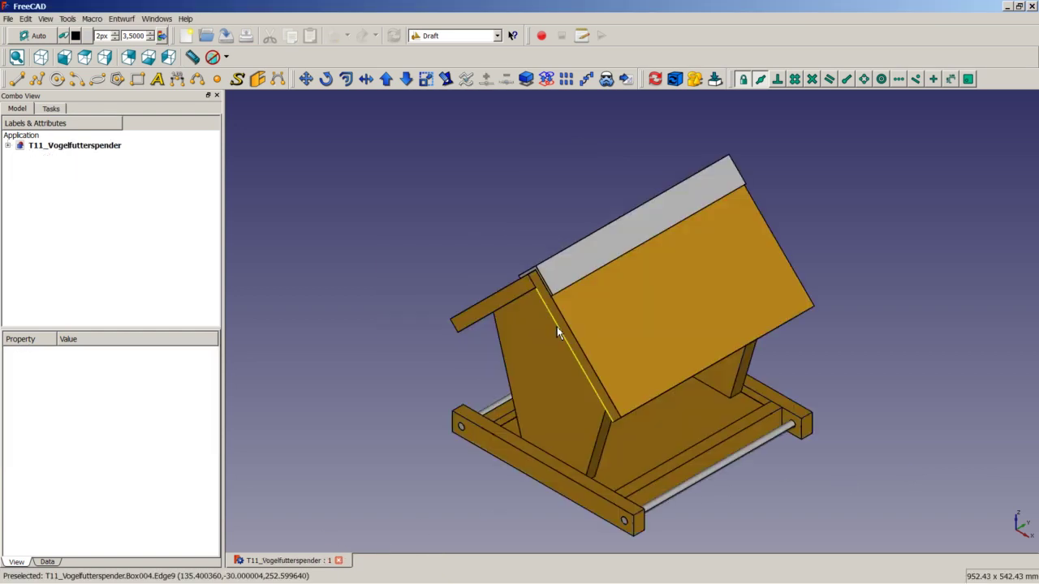
left_click(190, 36)
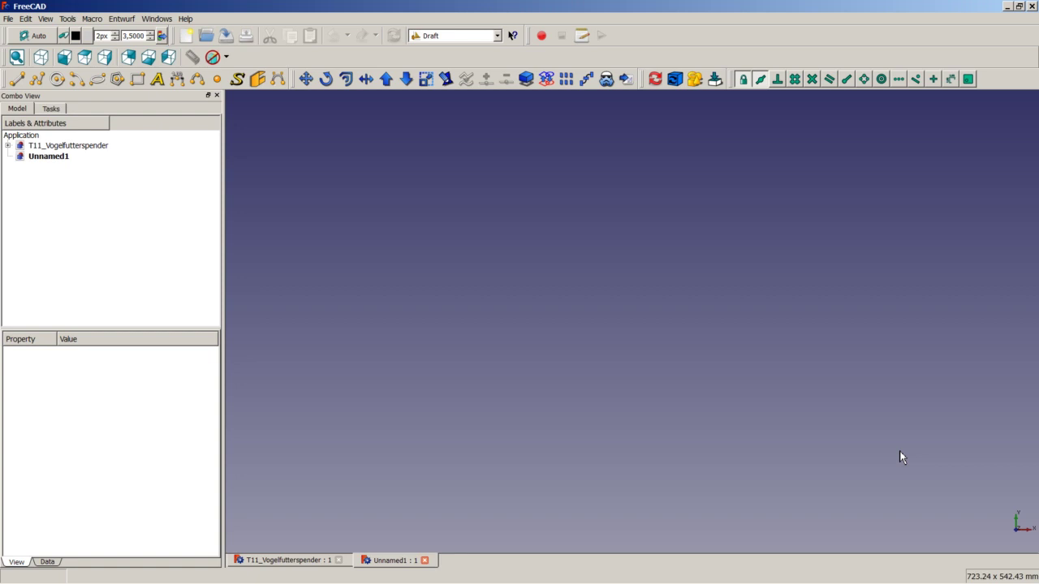
scroll(908, 440, "up", 10)
- Switch to the Part workbench and add a cube to the new document
left_click(442, 36)
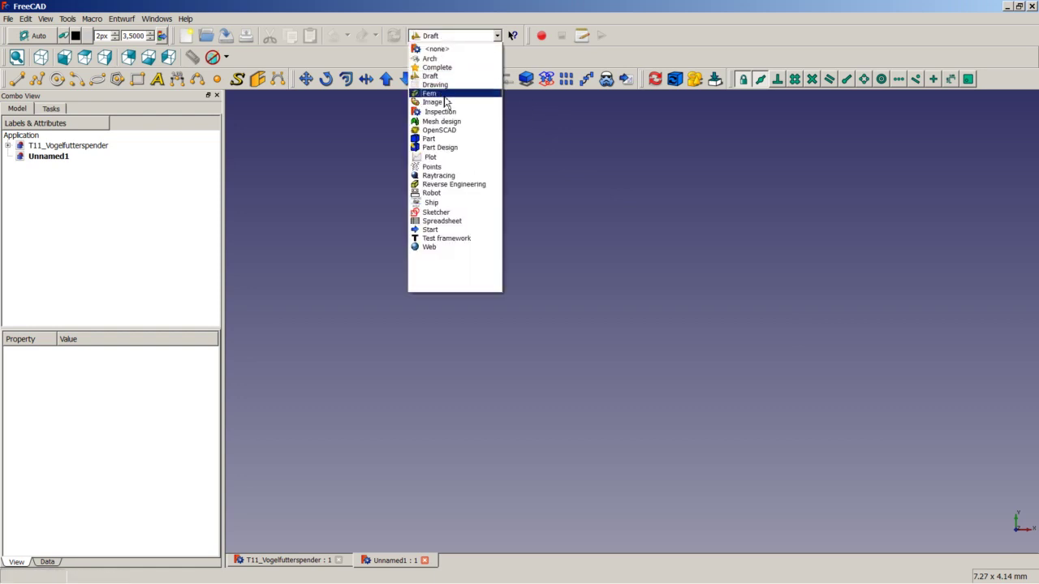
left_click(433, 140)
left_click(20, 85)
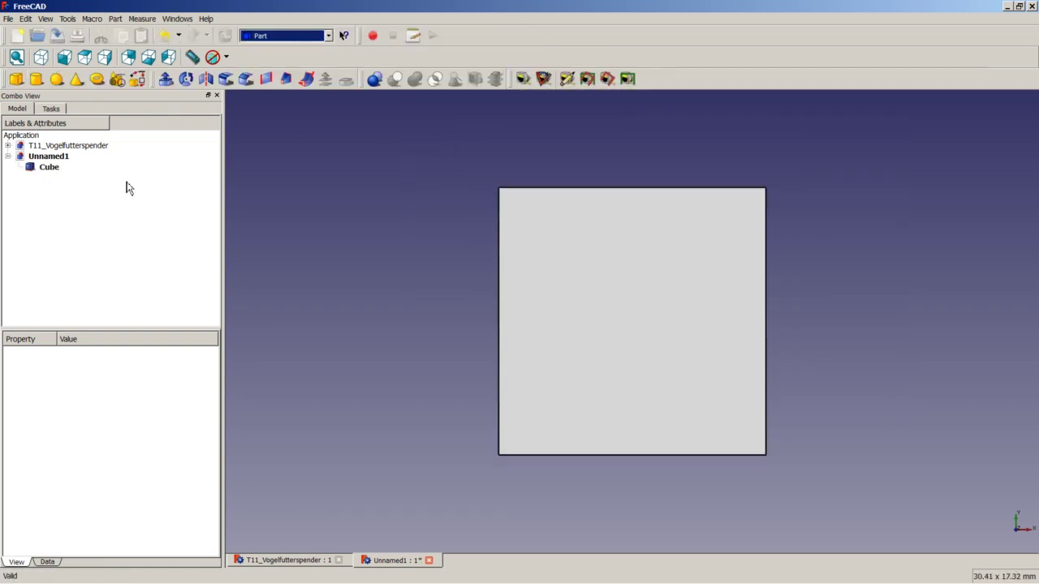
- Set the cube's length to 500 mm, its width to 50 mm and its height to 2000 mm
left_click(50, 167)
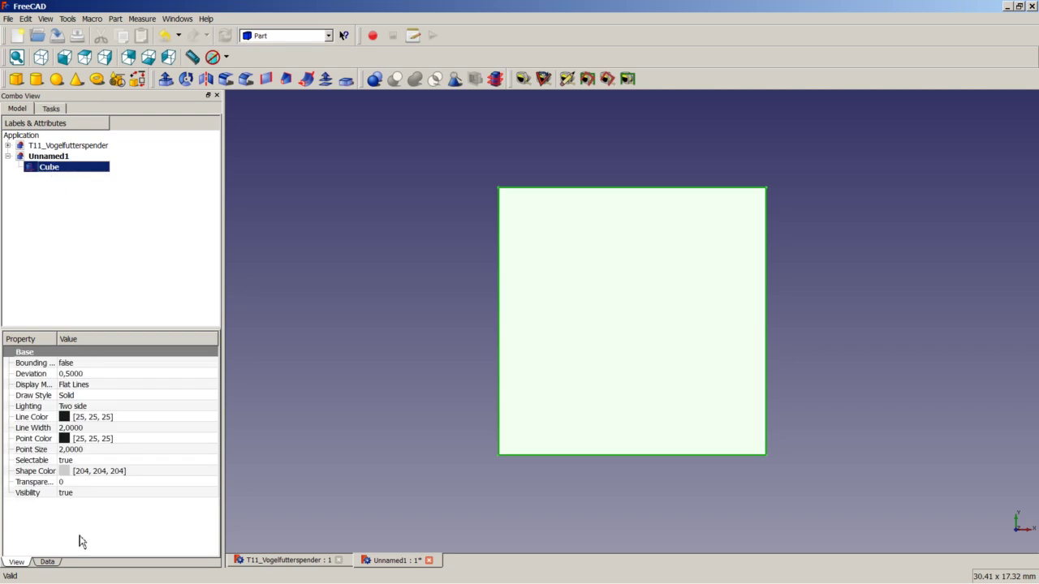
left_click(55, 562)
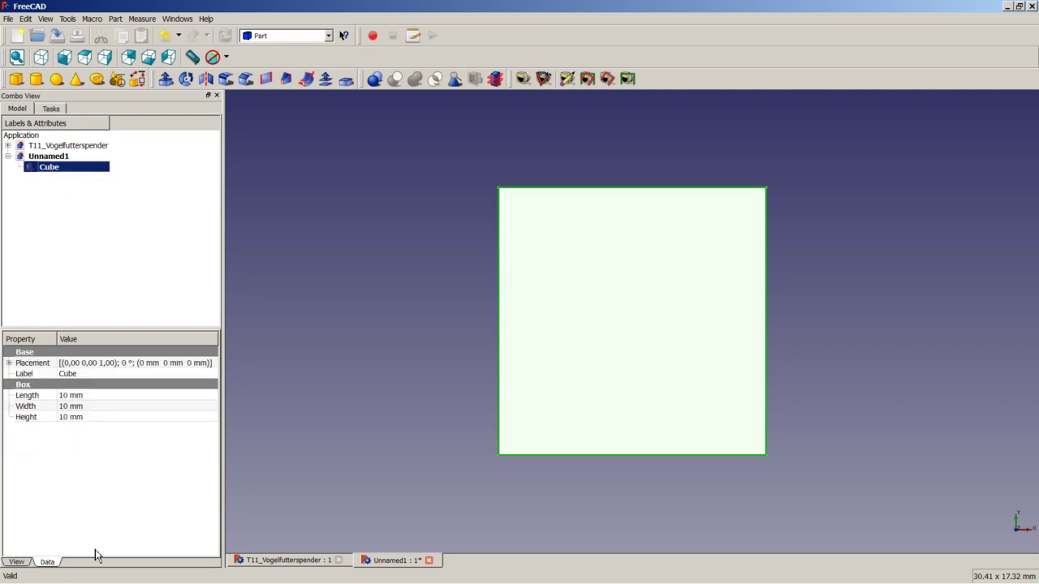
left_click(72, 396)
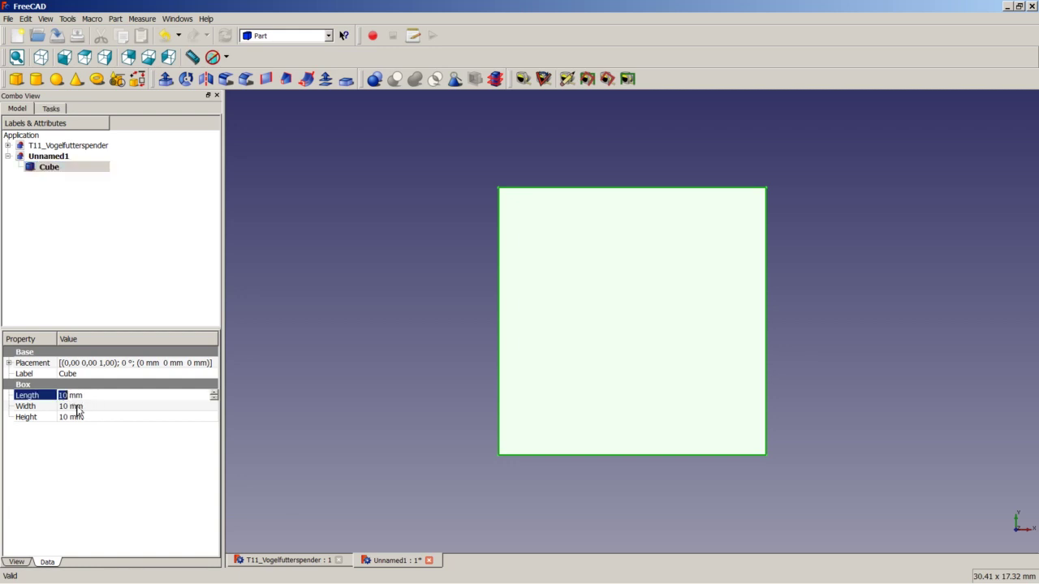
type("500")
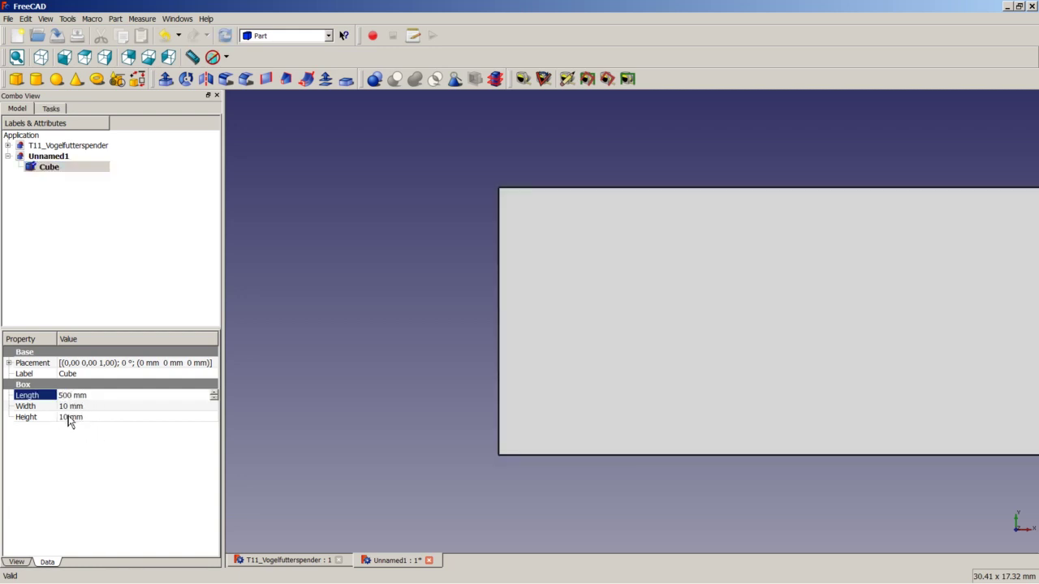
left_click(71, 408)
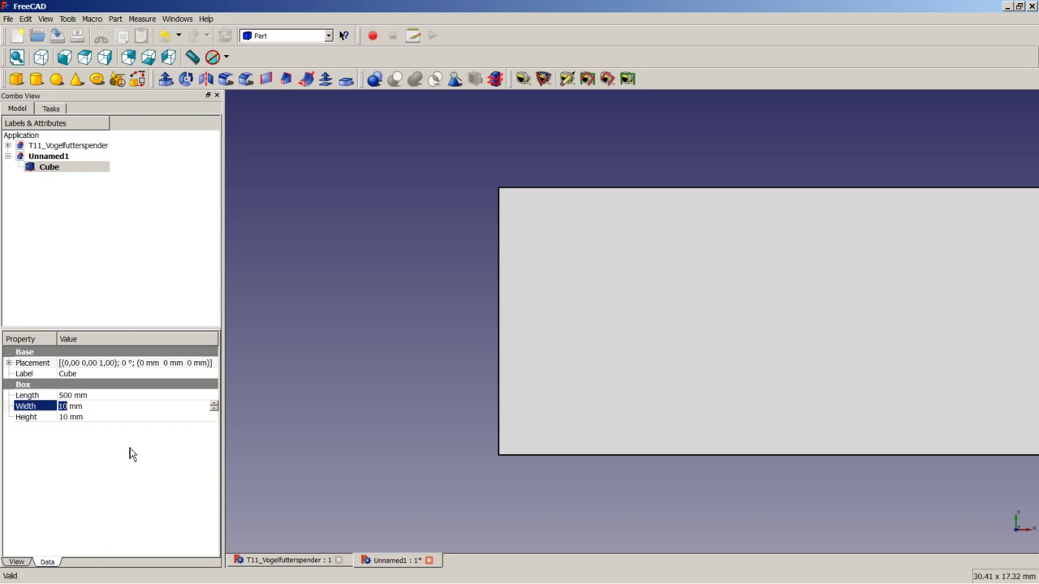
type("50")
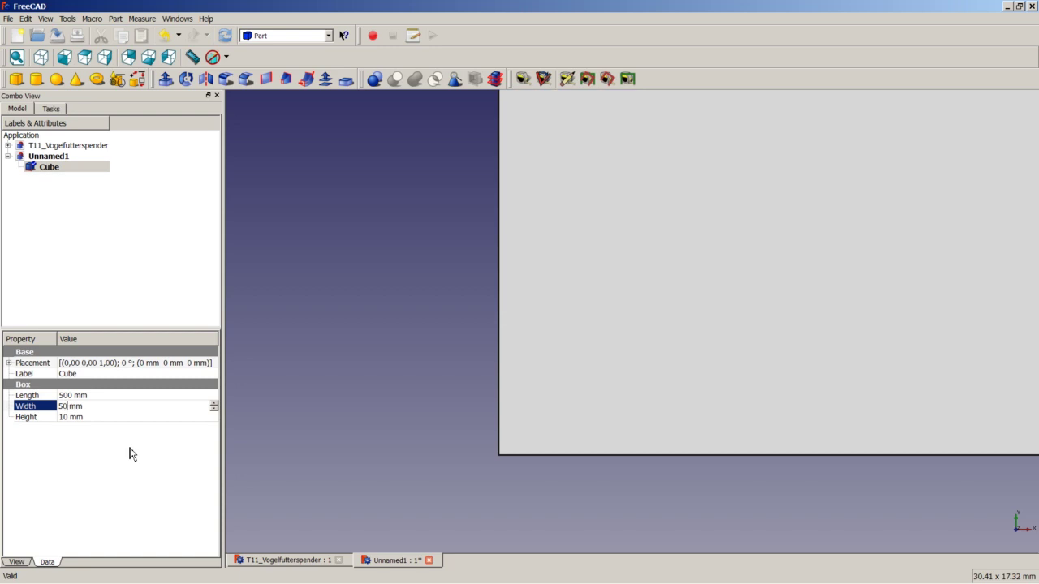
left_click(63, 417)
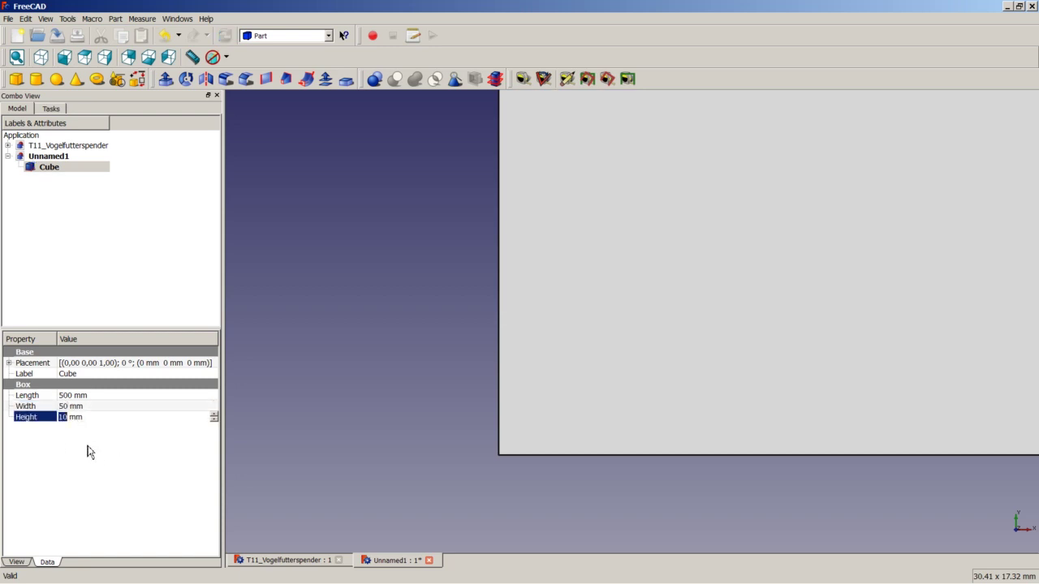
type("2000")
left_click(299, 350)
- Show the entire board in an axonometric view and review its dimensions
left_click(40, 57)
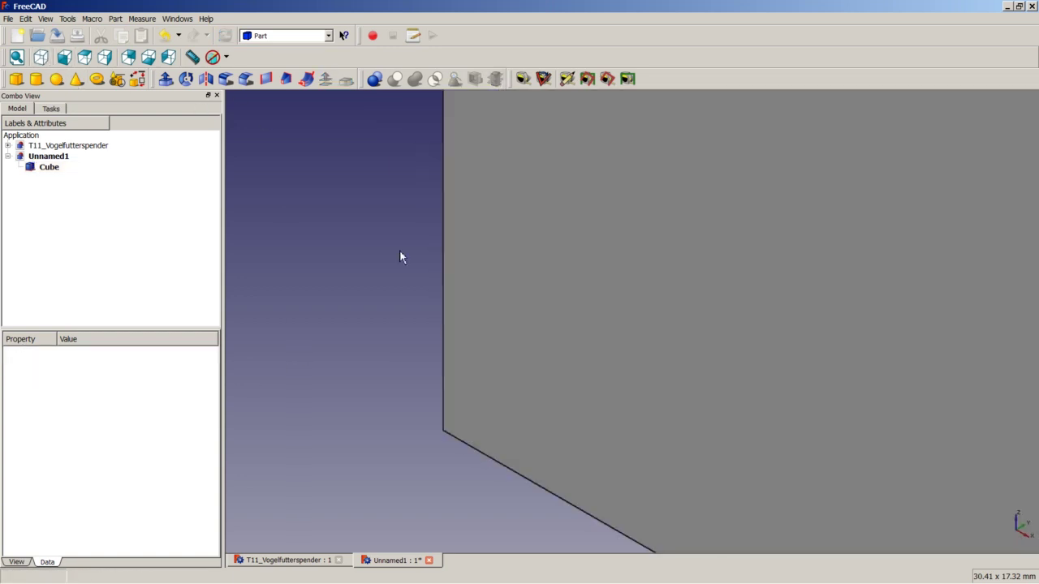
right_click(417, 281)
left_click(430, 290)
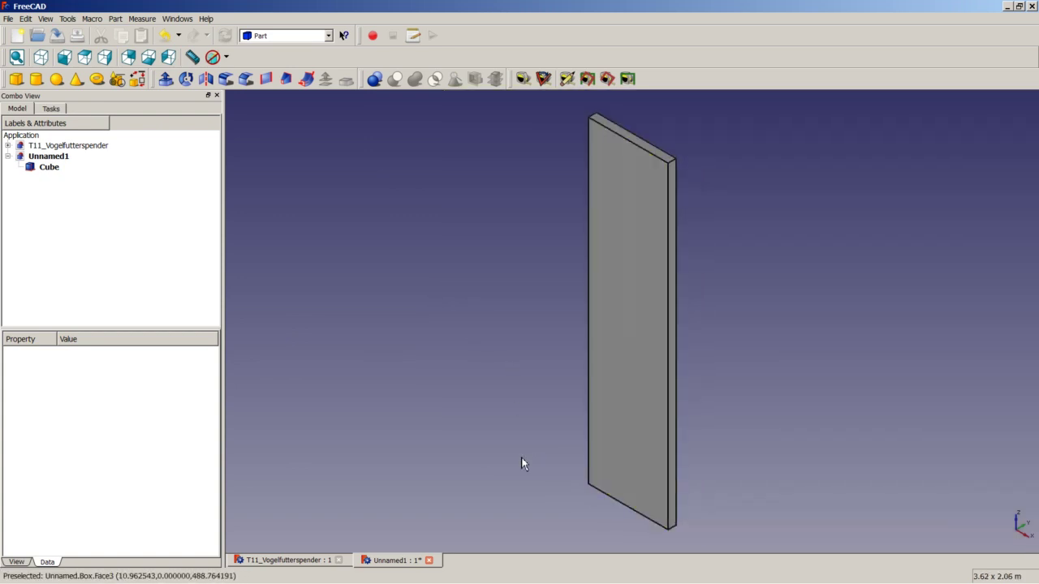
left_click(46, 168)
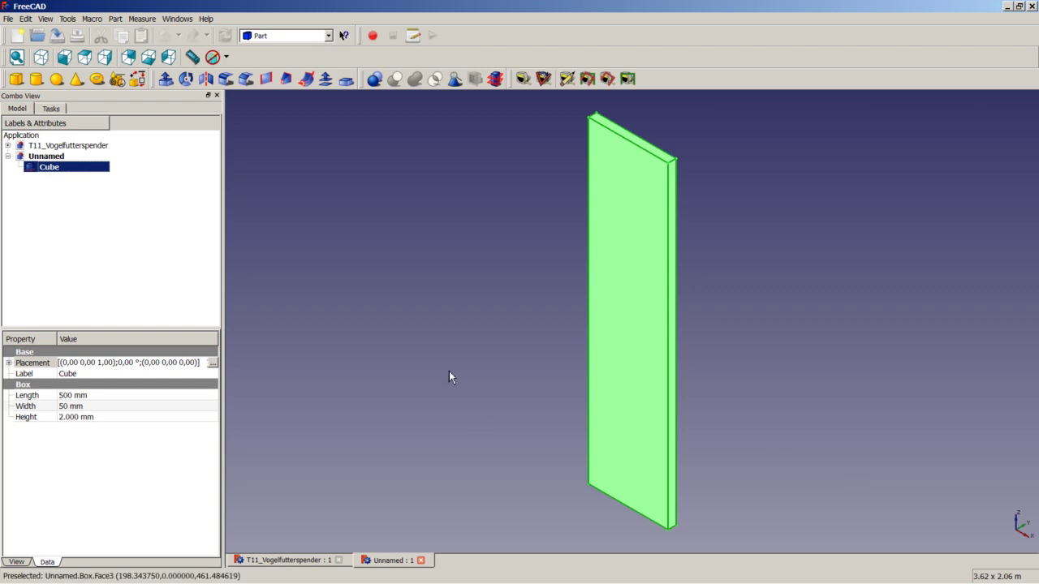
left_click(323, 283)
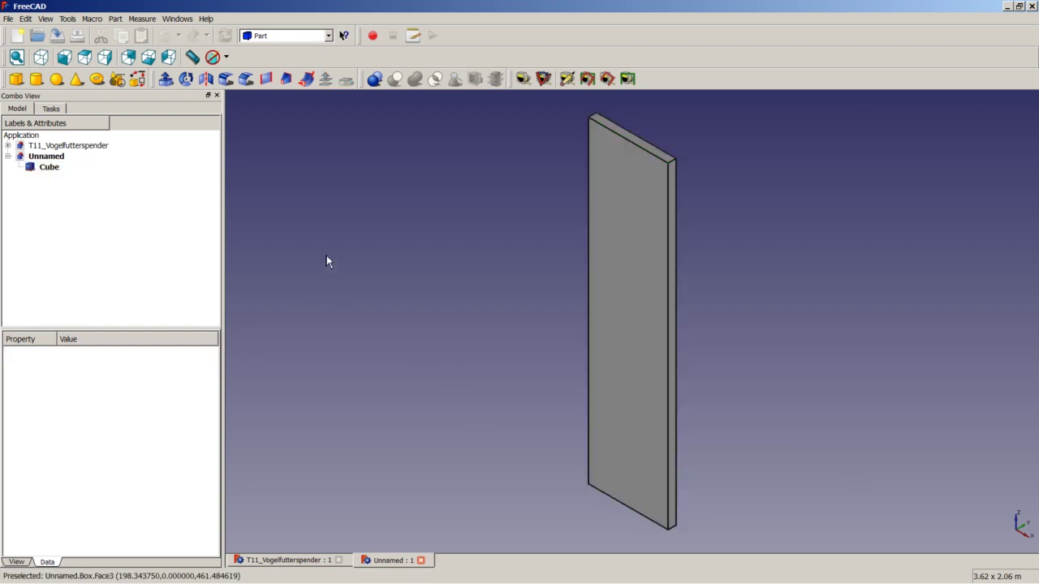
- Add a cylinder with a radius of 100 mm and a height of 50 mm
left_click(36, 78)
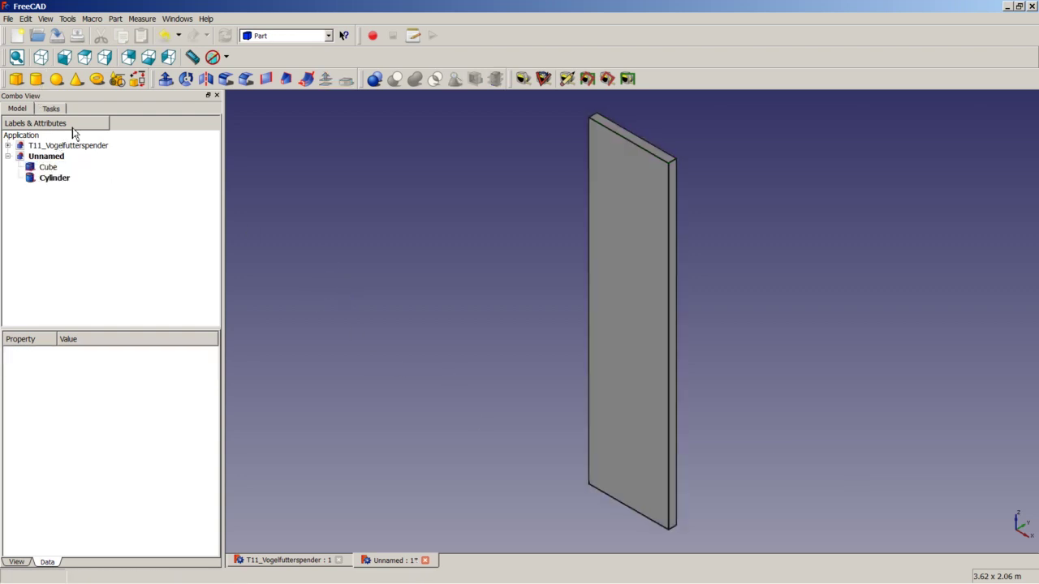
left_click(65, 180)
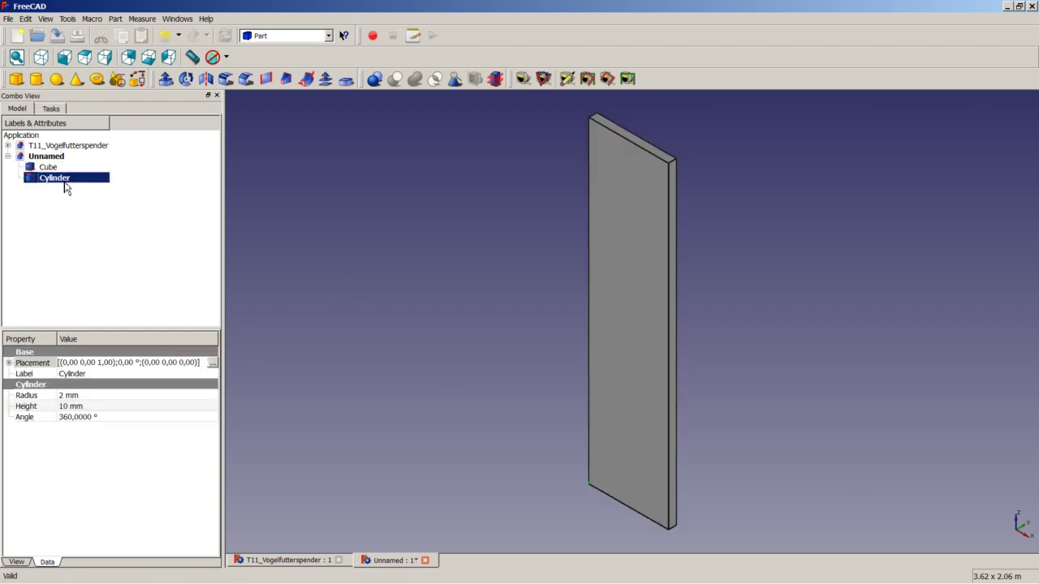
left_click(68, 397)
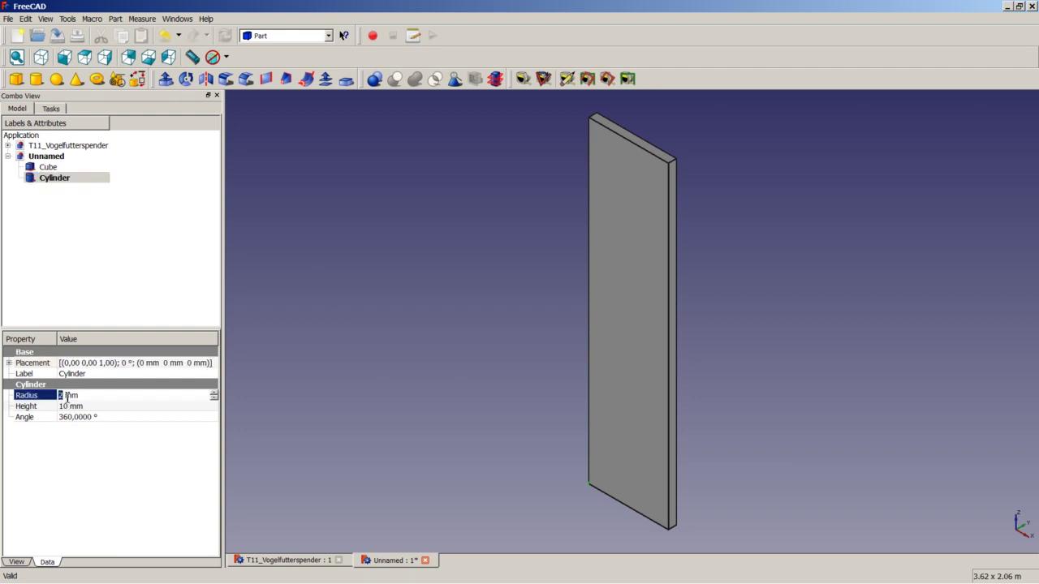
type("100")
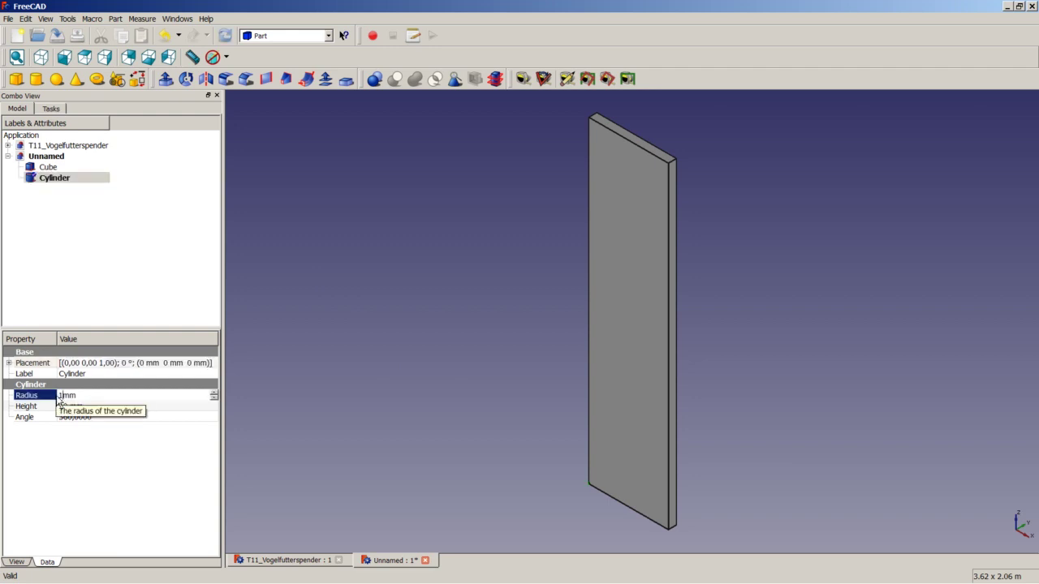
left_click(71, 406)
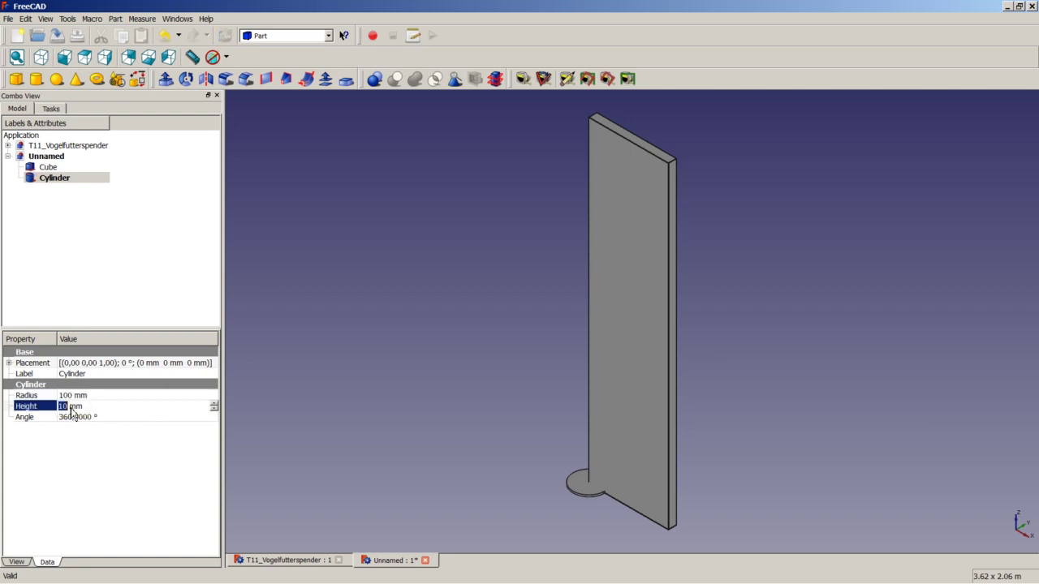
type("50")
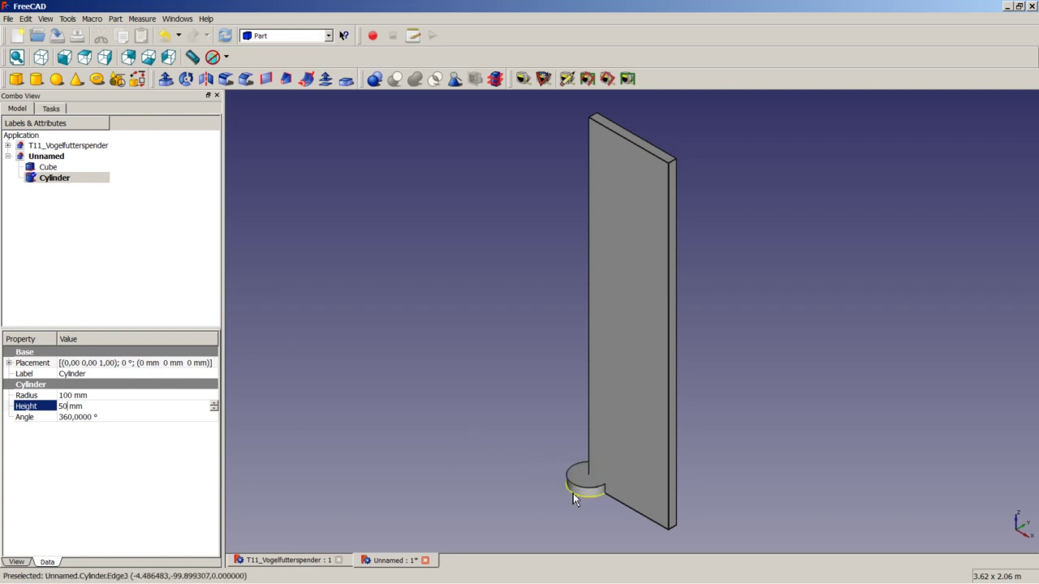
- Rotate the cylinder by -90° about the X axis in its placement, with incremental changes applied to the object placement
left_click(83, 366)
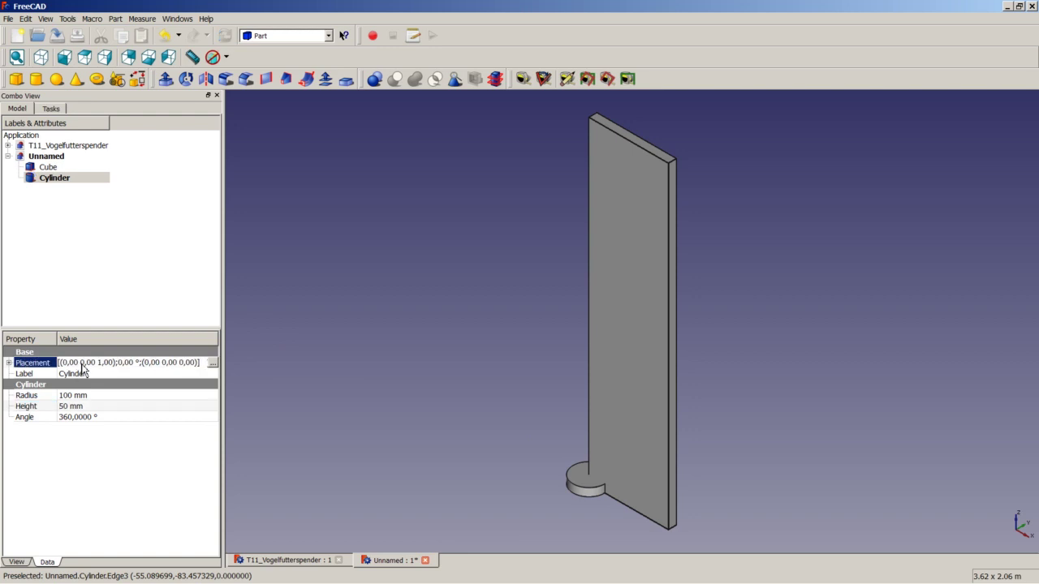
left_click(212, 363)
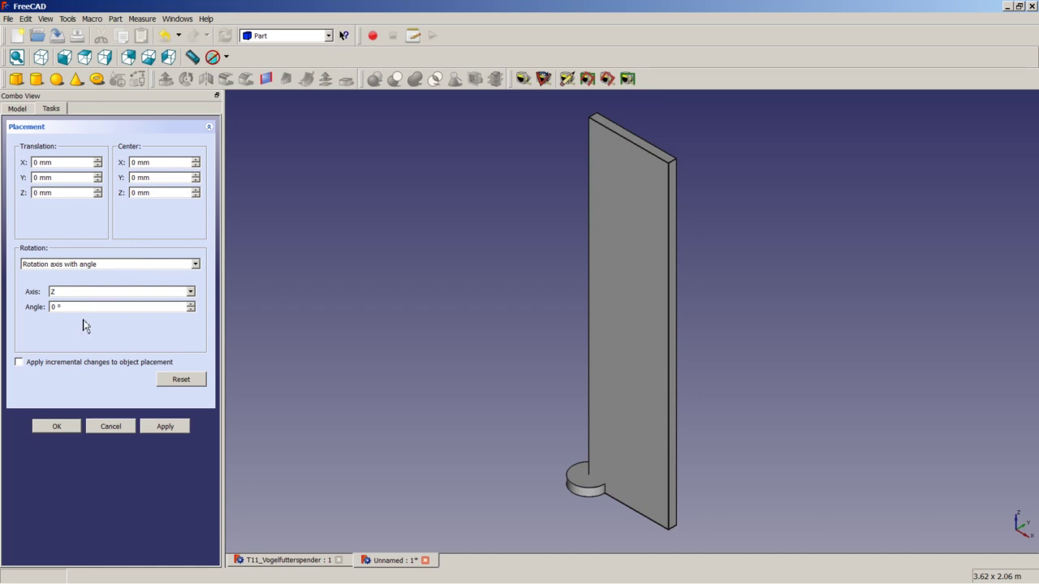
left_click(77, 365)
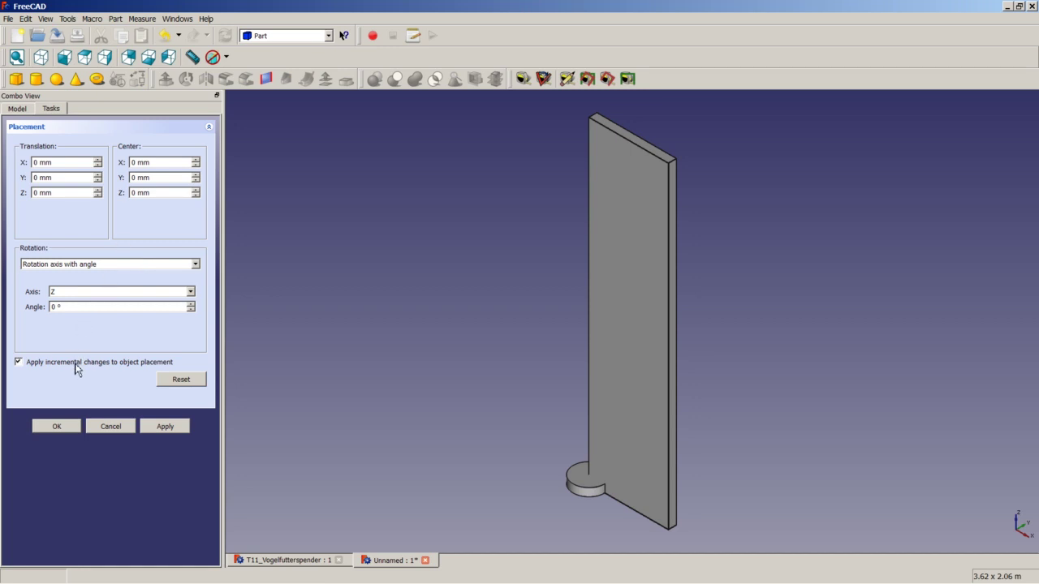
left_click(80, 297)
left_click(80, 304)
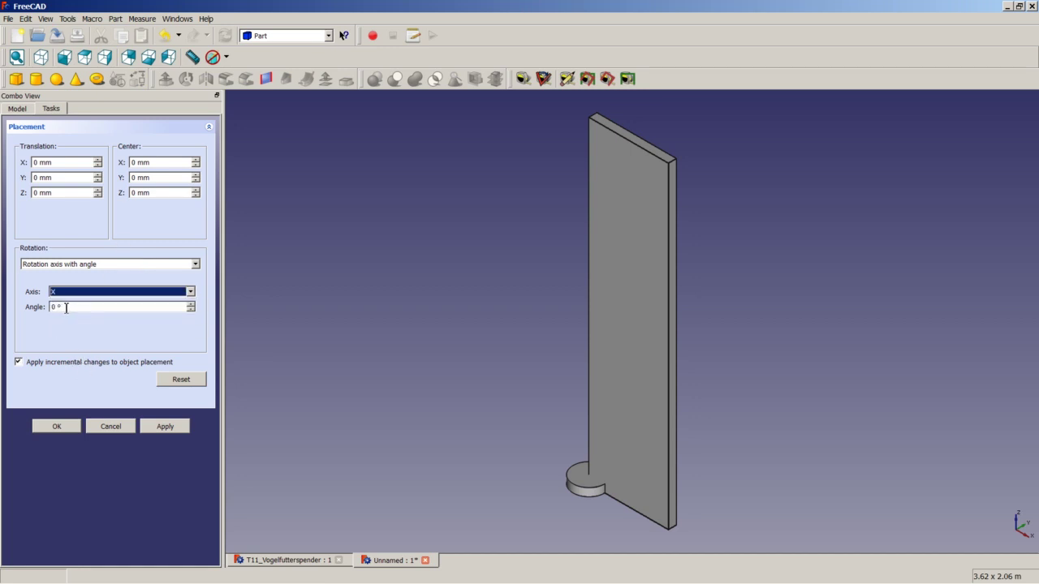
left_click(65, 307)
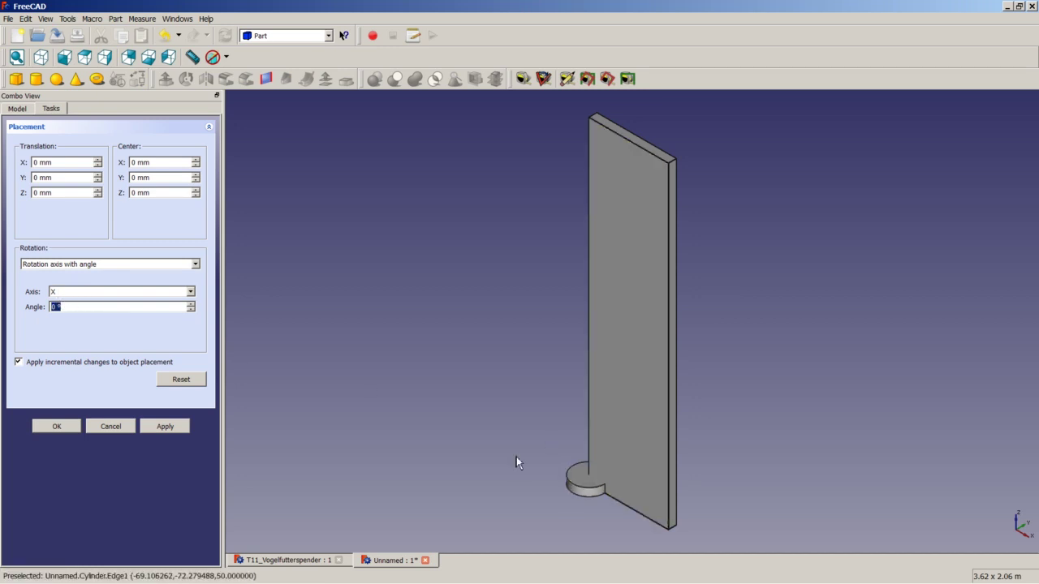
type("-90")
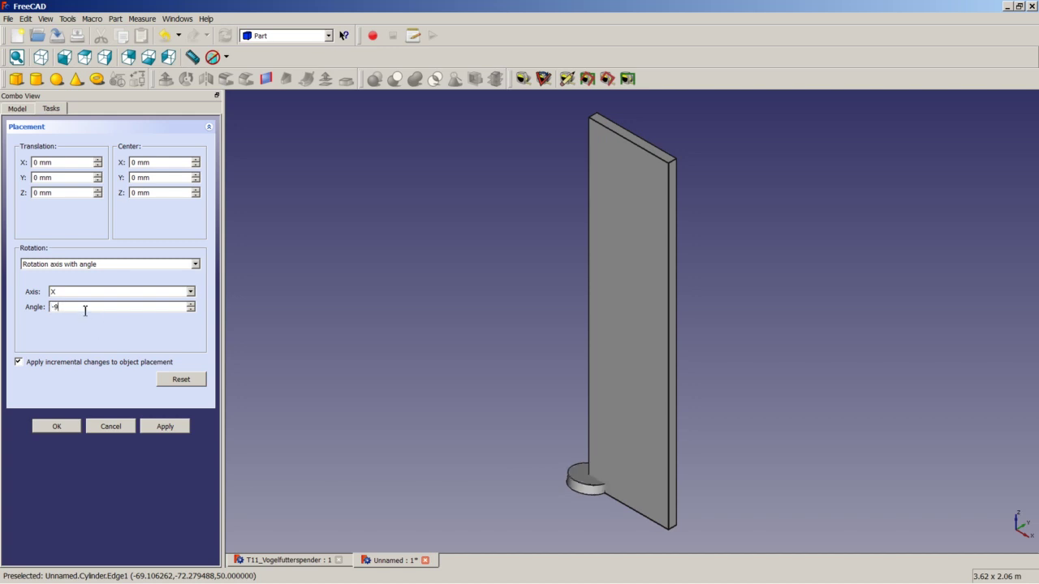
- Move the cylinder by 250 mm in X and 1600 mm in Z and confirm the placement
left_click(39, 162)
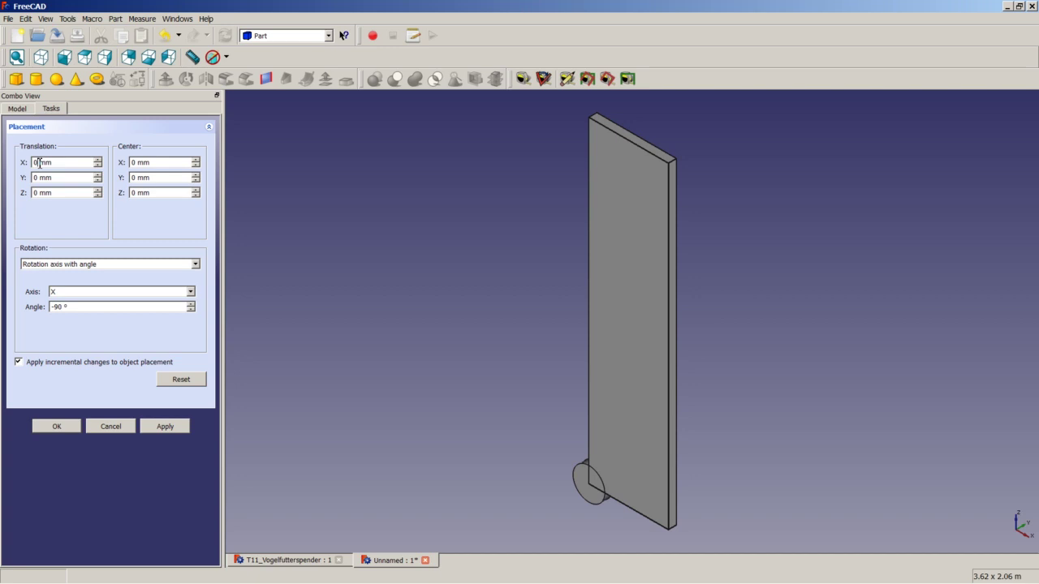
double_click(39, 162)
type("250")
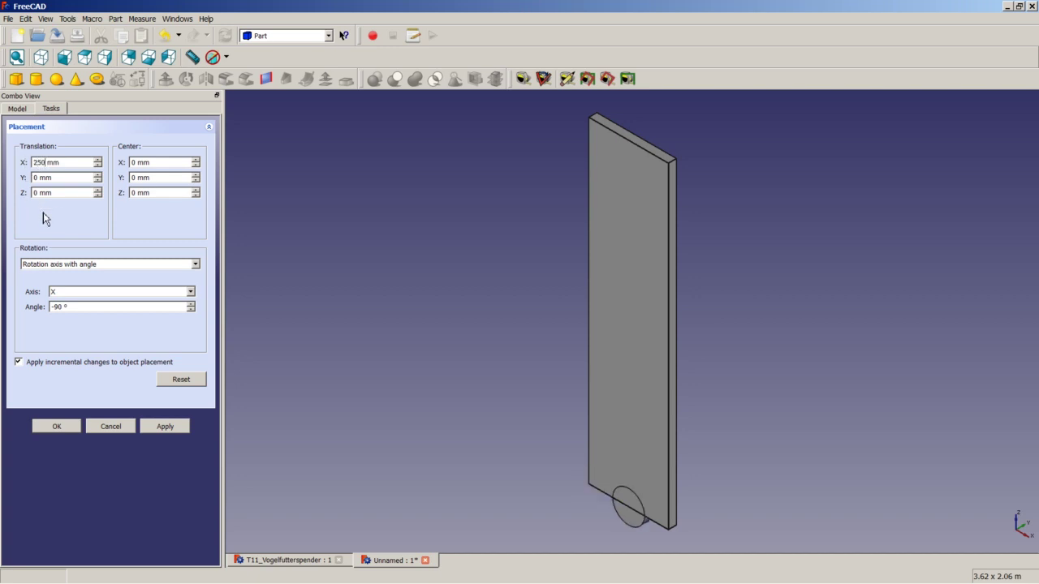
double_click(38, 193)
type("1600")
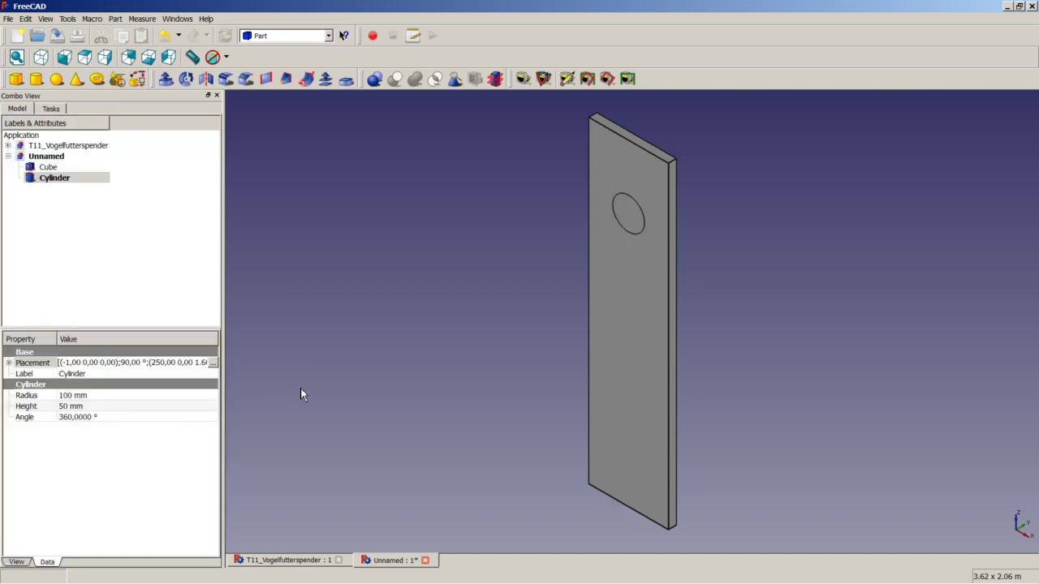
left_click(333, 376)
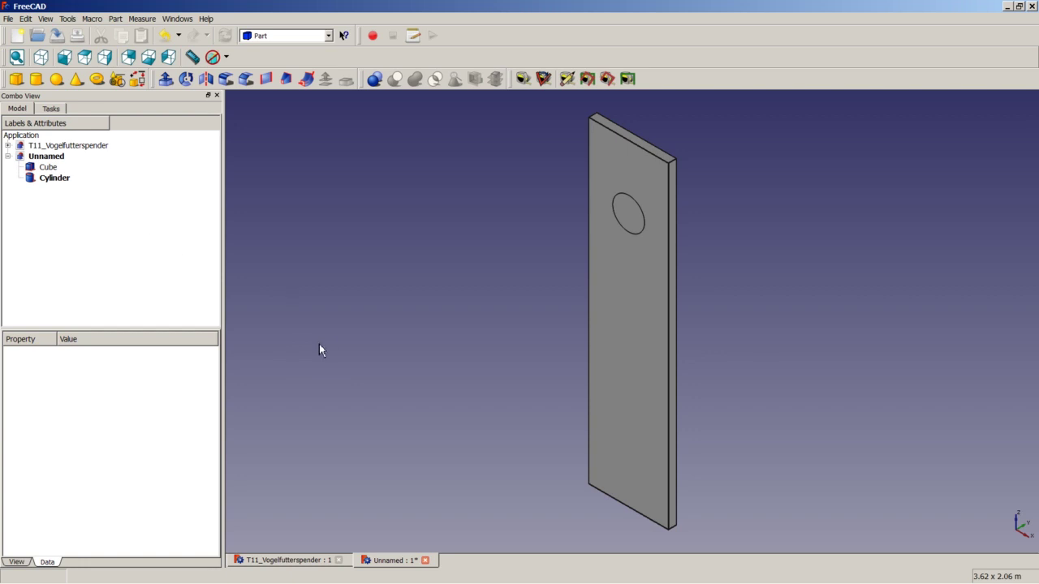
- Cut the cylinder out of the cube to make a round through hole in the board
left_click(49, 167)
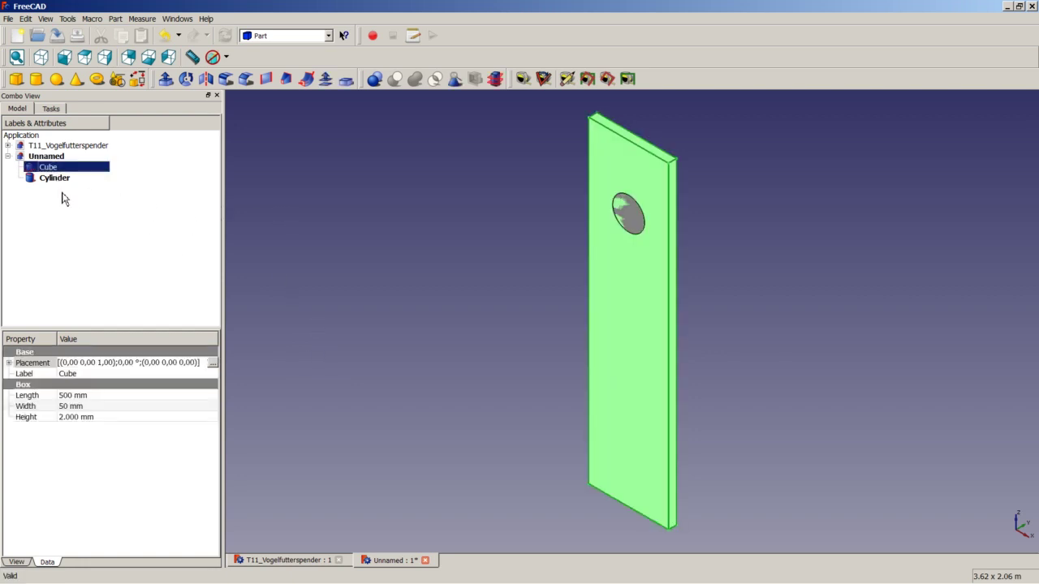
left_click(55, 179, "ctrl")
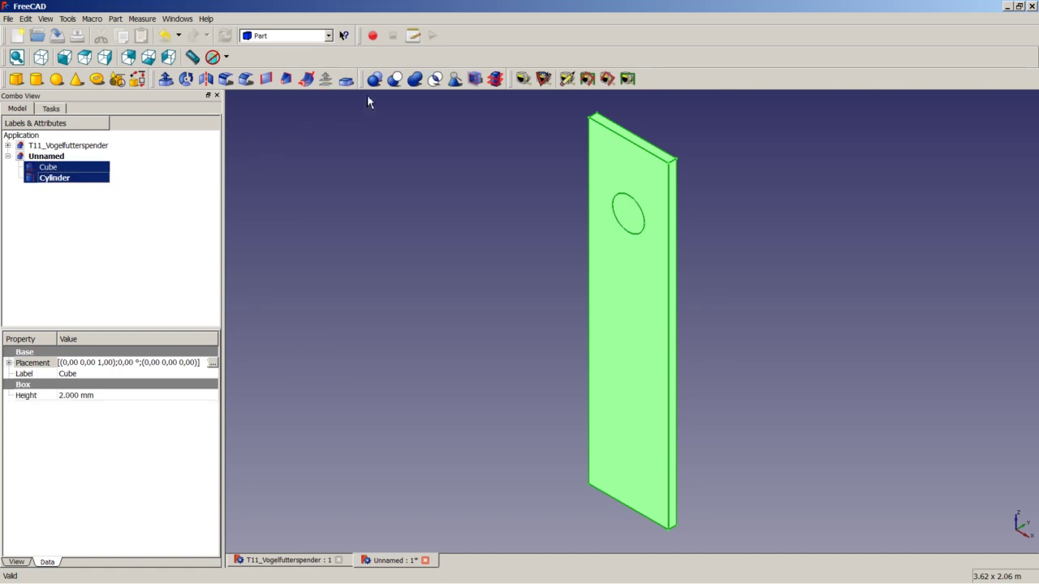
left_click(391, 83)
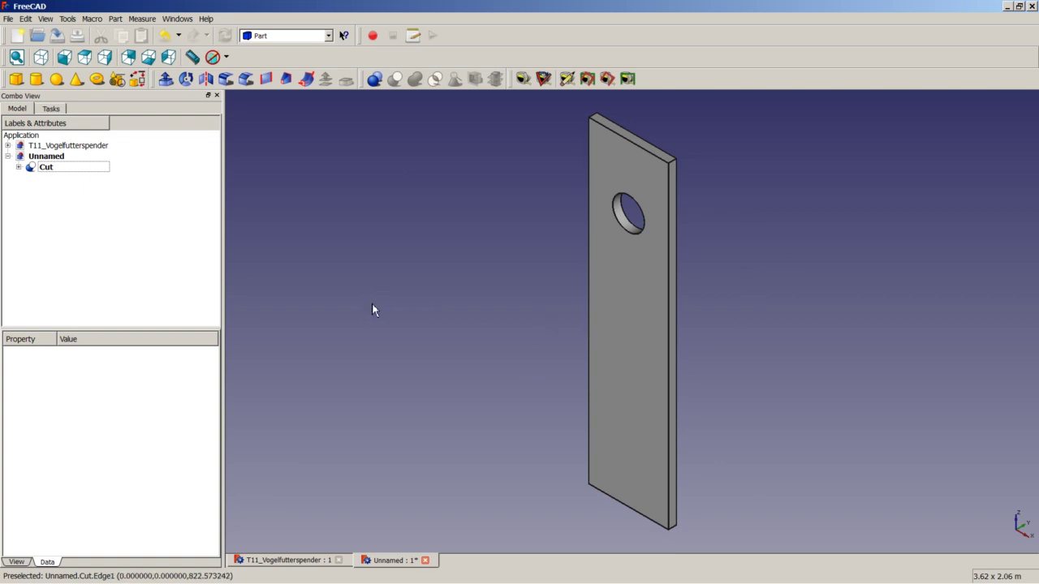
- Turn on the axis cross and set the draw style to Wireframe
left_click(26, 18)
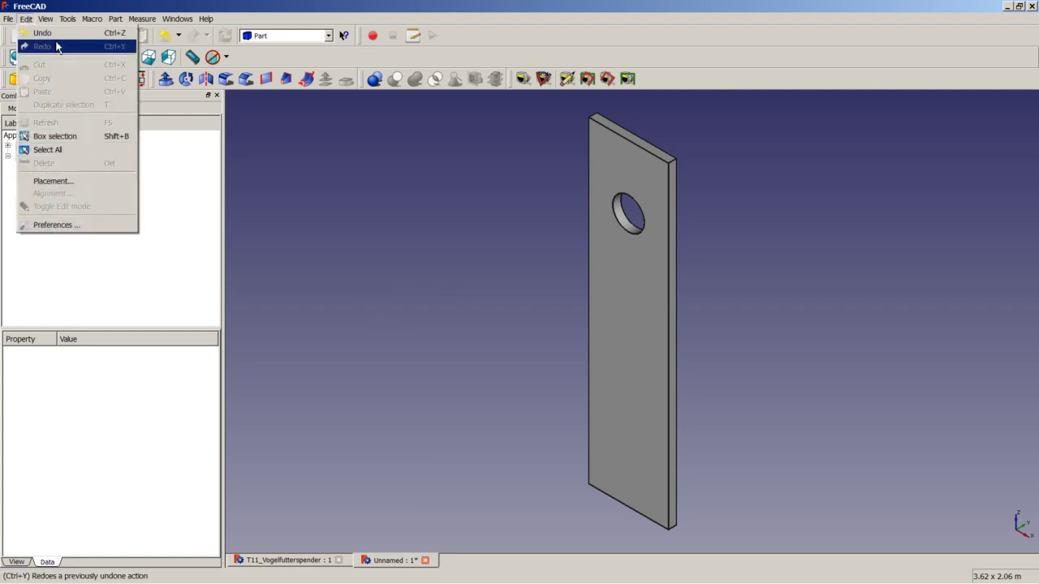
mouse_move(49, 18)
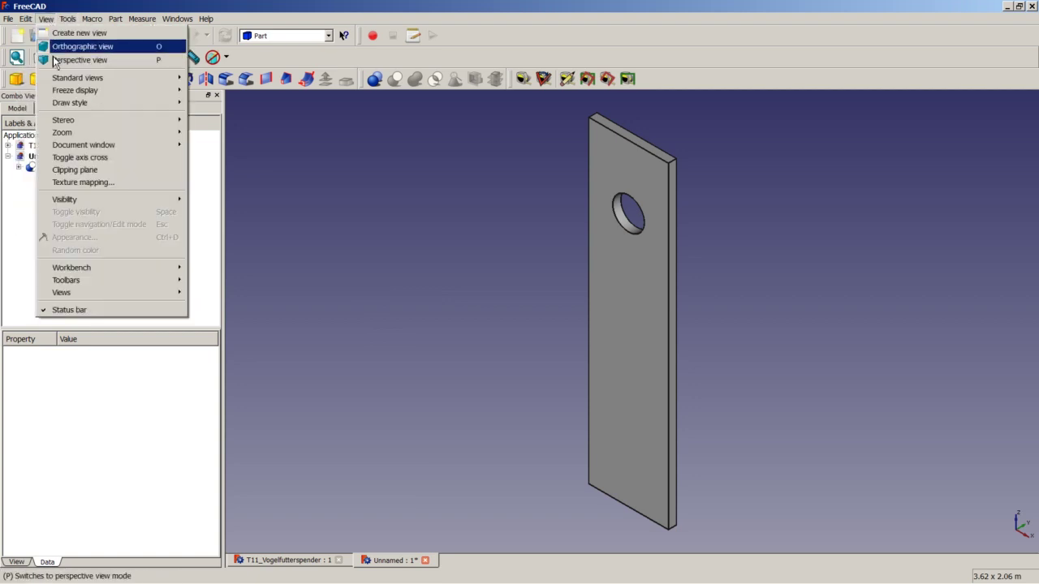
left_click(73, 157)
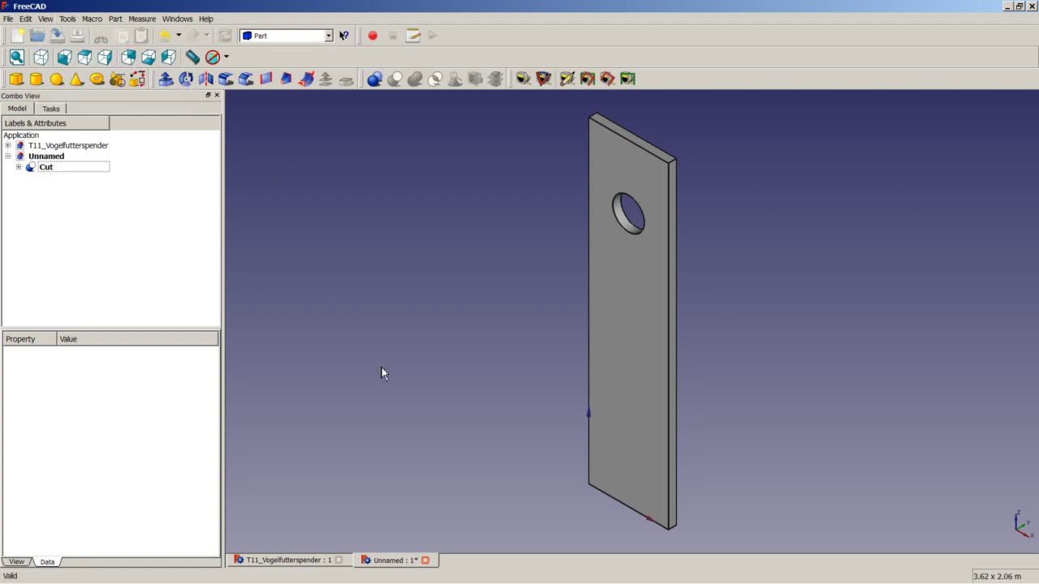
left_click(227, 57)
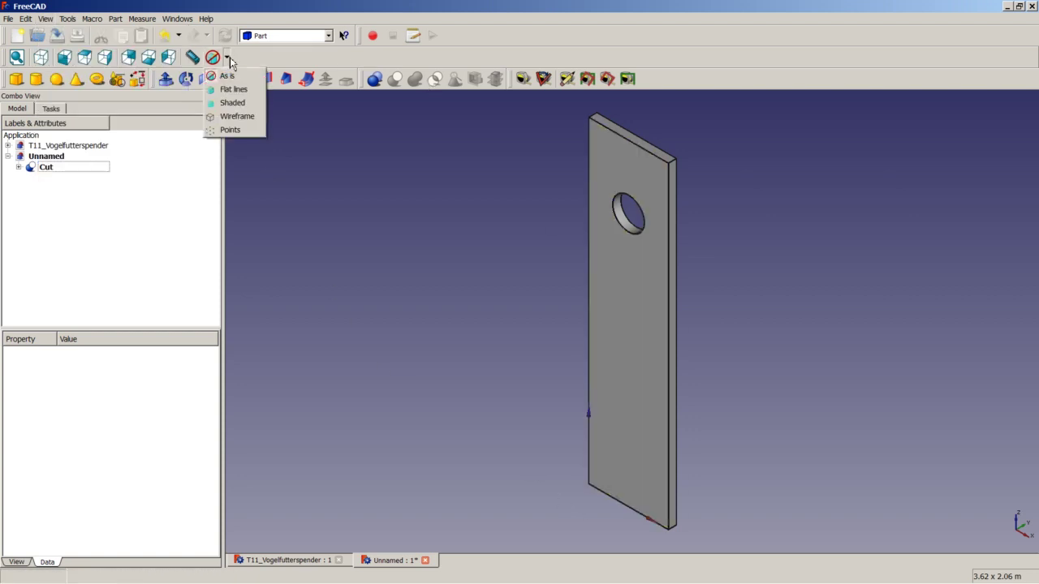
left_click(240, 118)
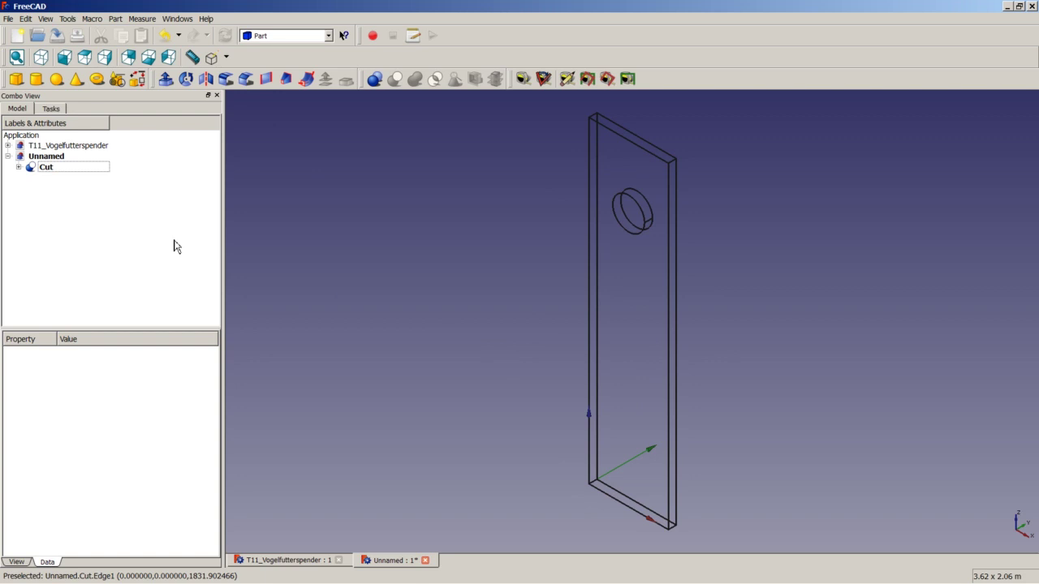
- Try to move the cut board 500 mm in X through its placement with incremental changes applied, and cancel the change
left_click(65, 171)
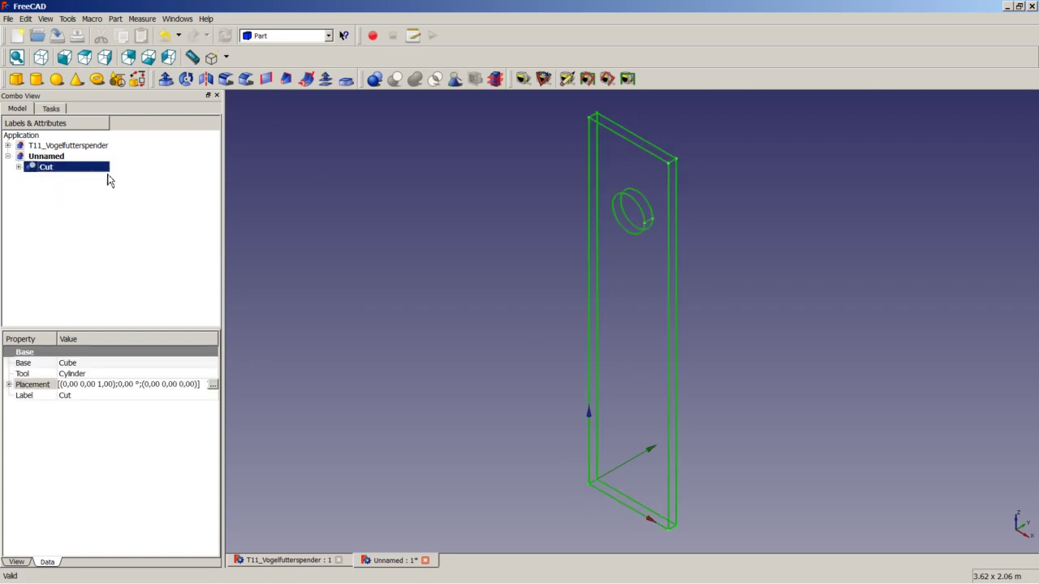
left_click(213, 385)
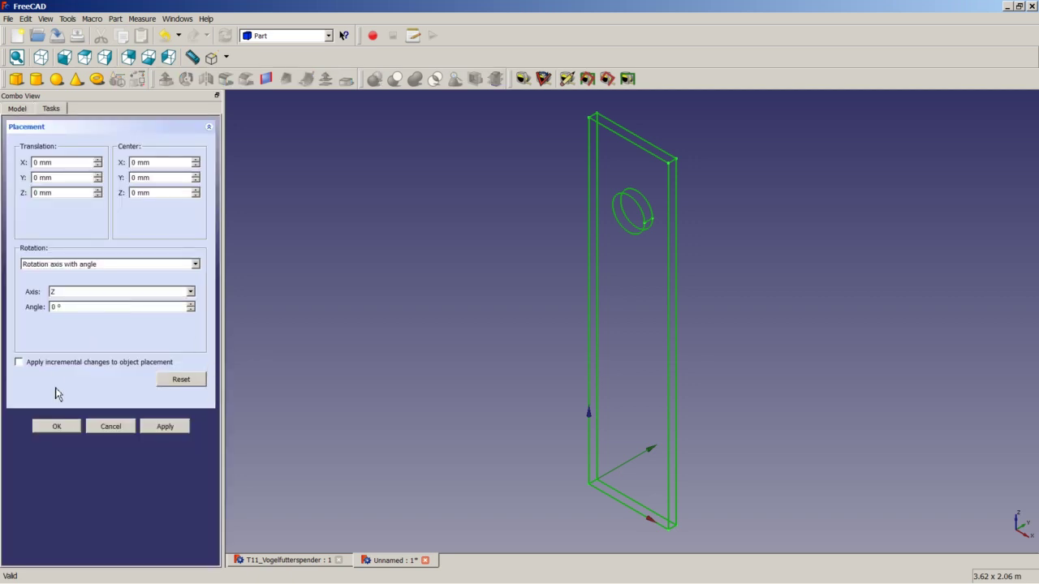
left_click(53, 362)
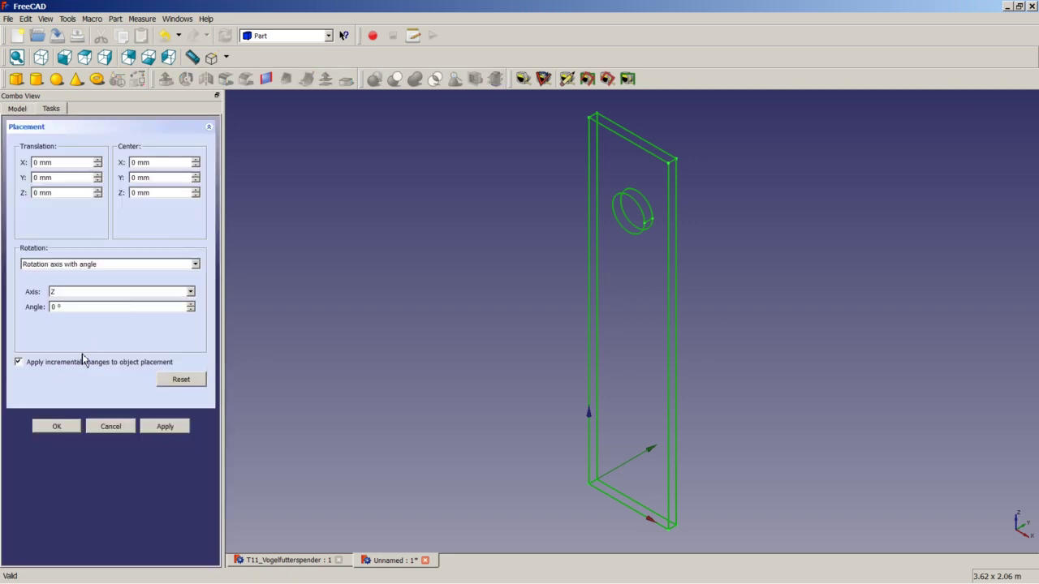
double_click(40, 162)
type("500")
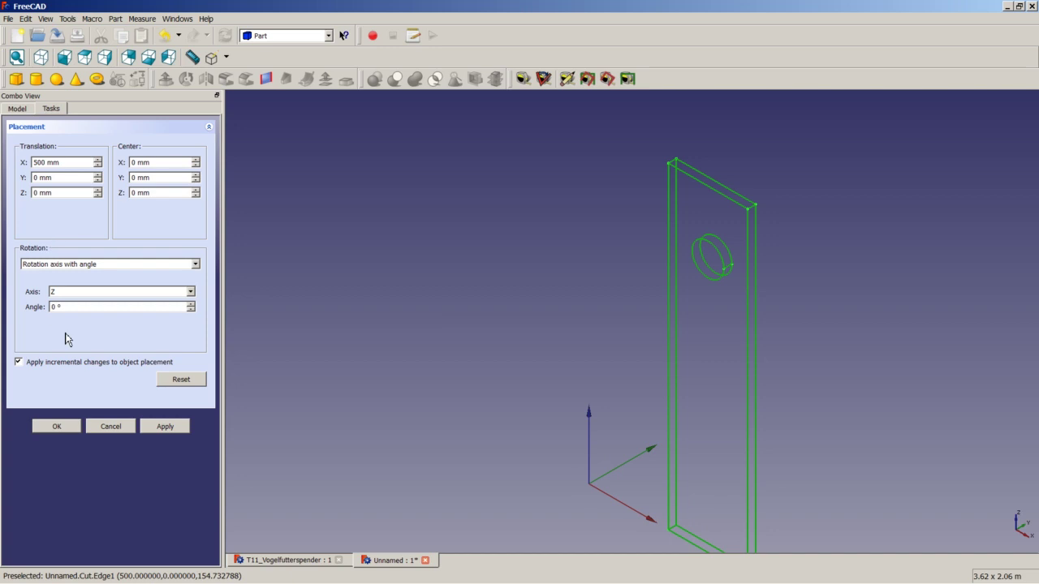
left_click(115, 431)
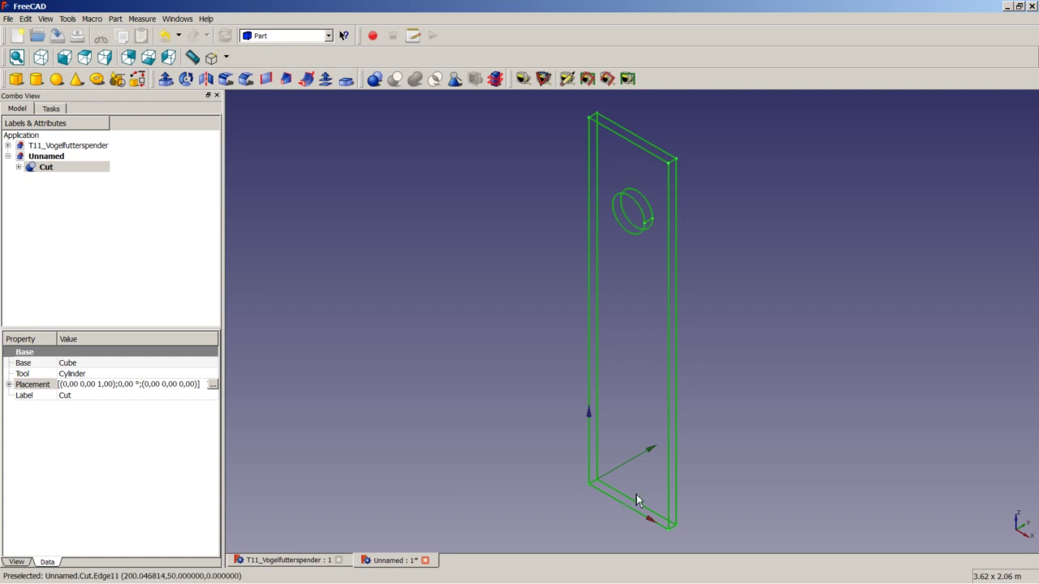
- Try rotating the board's placement 45° about Z with incremental changes applied, and set the angle back to 0°
left_click(212, 385)
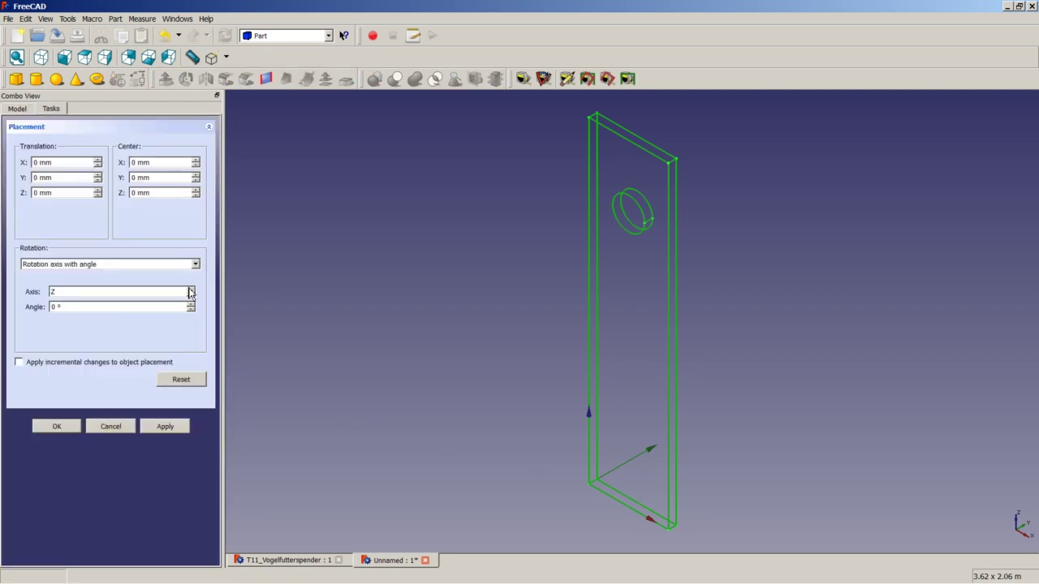
left_click(71, 363)
left_click_drag(74, 310, 35, 307)
type("45")
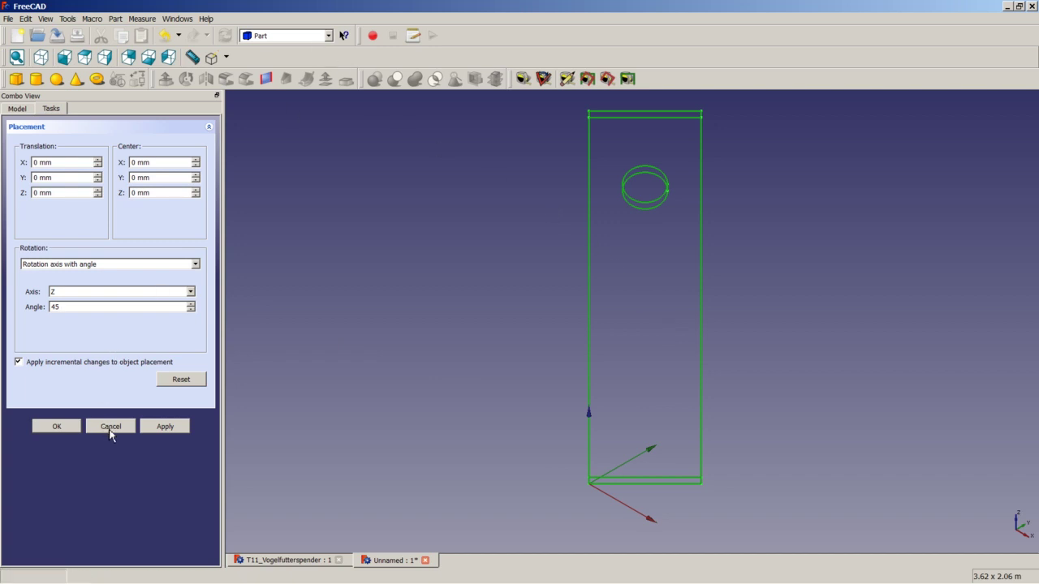
left_click(51, 307)
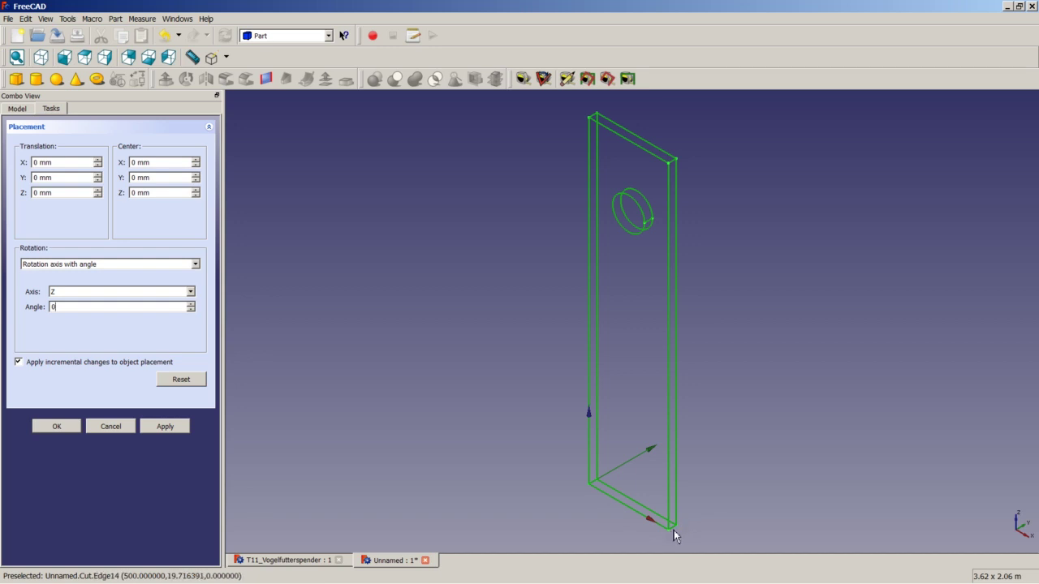
- Try rotating the board 45° about Z around a center at X 500 mm and Y 50 mm, and cancel the placement
double_click(137, 177)
type("5")
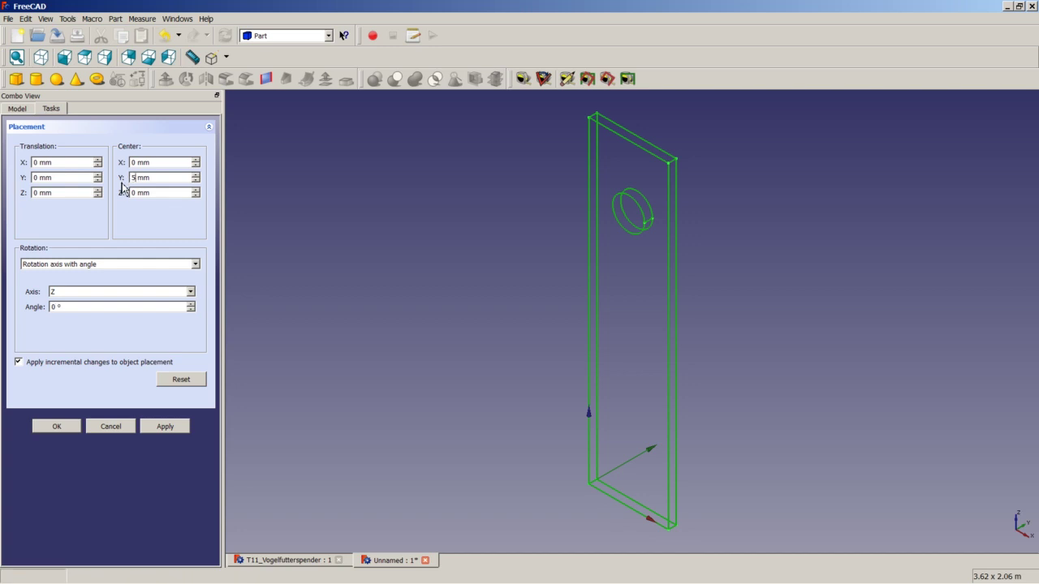
type("0")
double_click(135, 162)
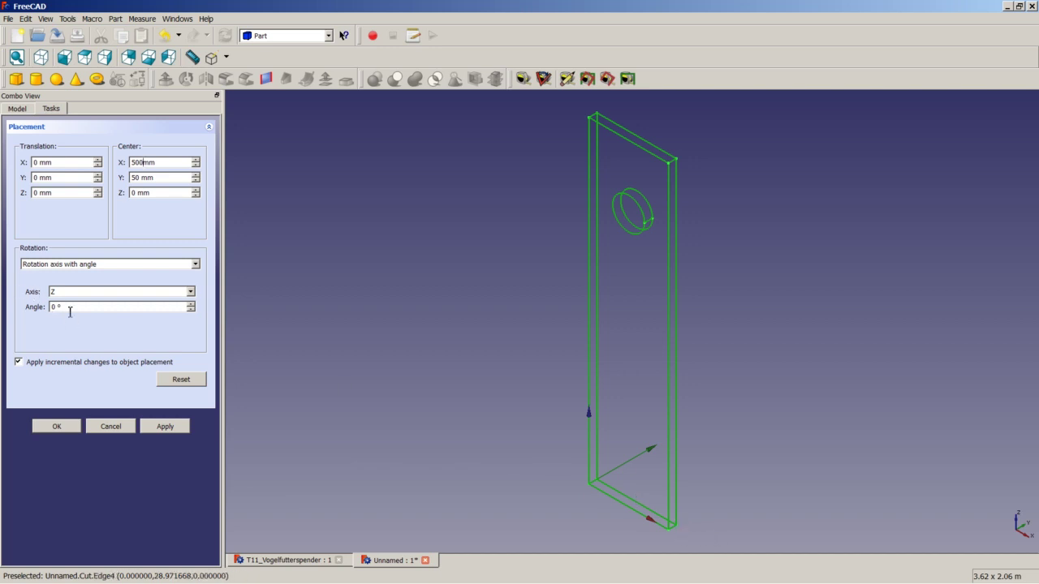
left_click_drag(70, 308, 28, 309)
type("45")
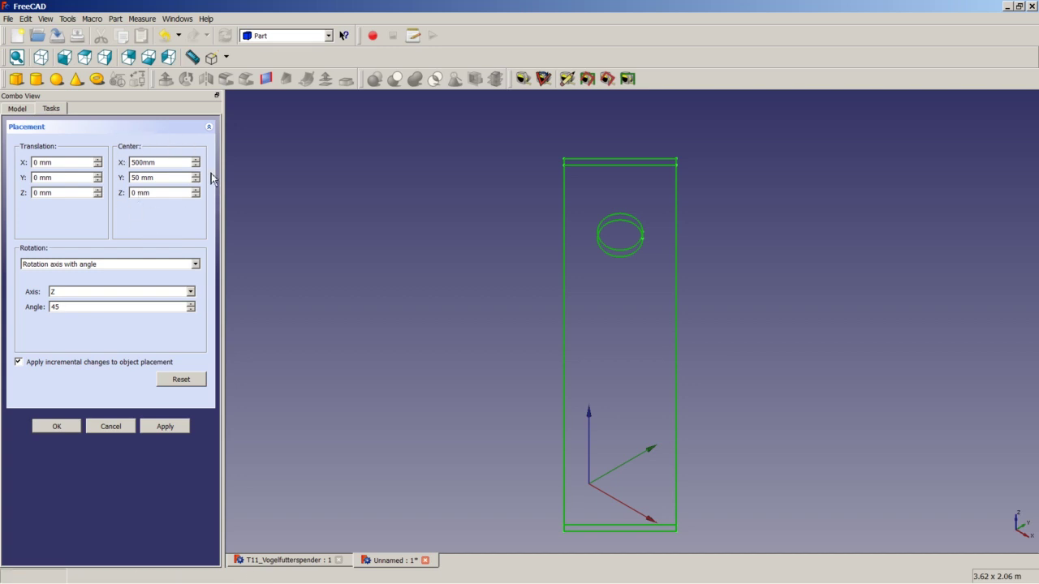
left_click(123, 428)
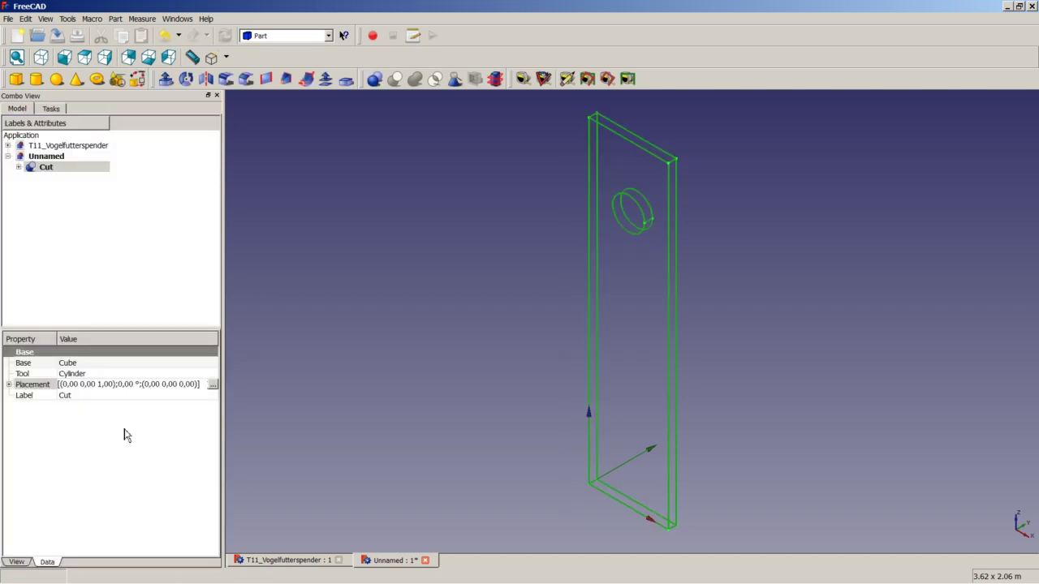
- Deselect the board, save the document and switch to the Draft workbench
left_click(504, 415)
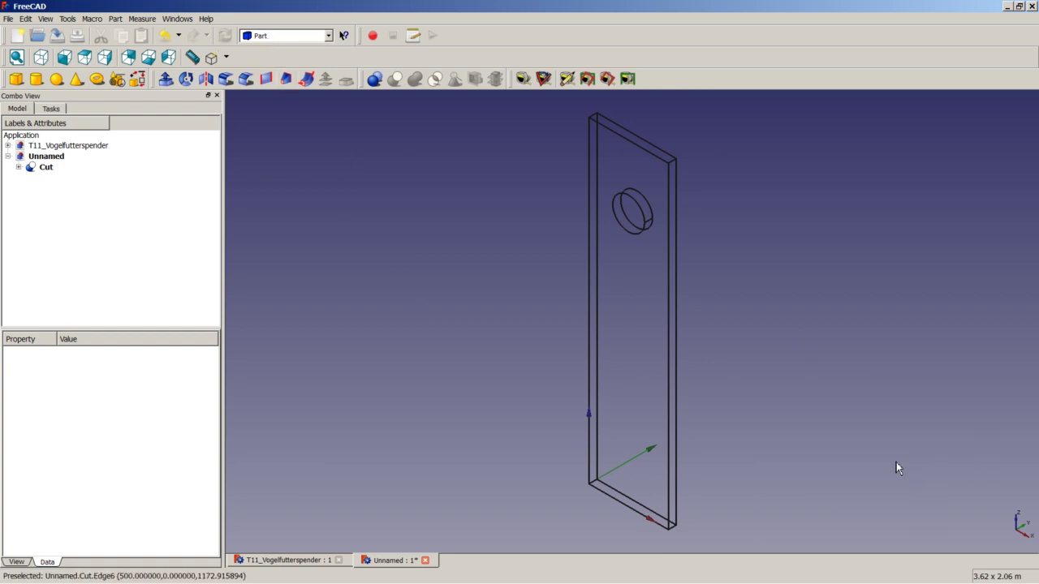
key("ctrl+s")
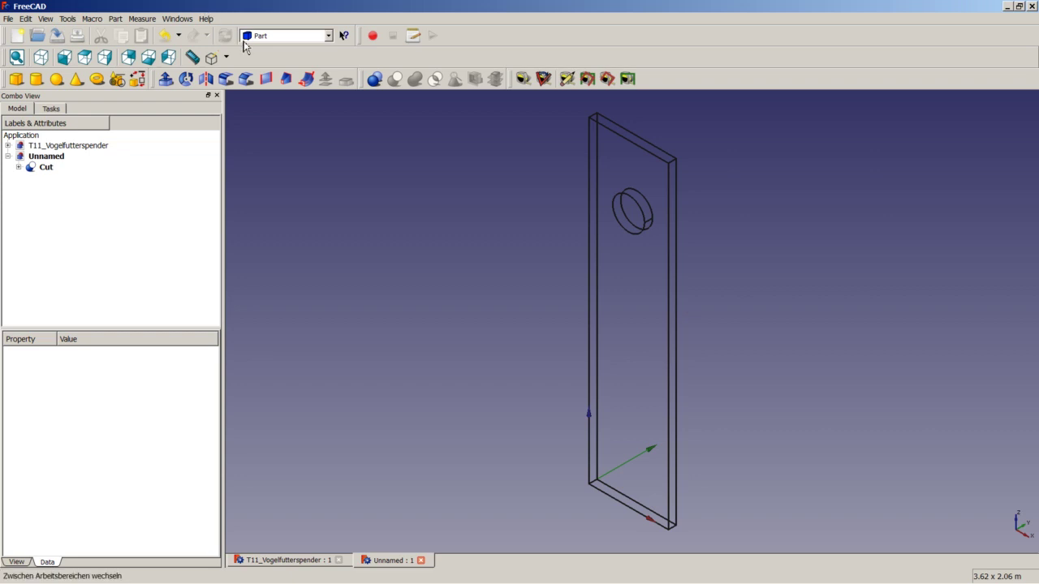
left_click(274, 36)
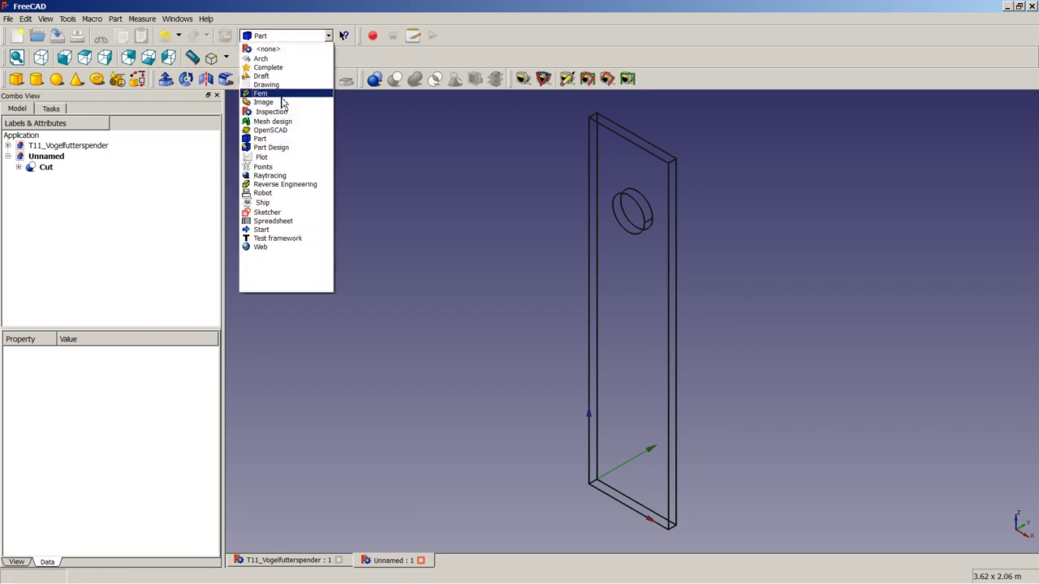
left_click(266, 75)
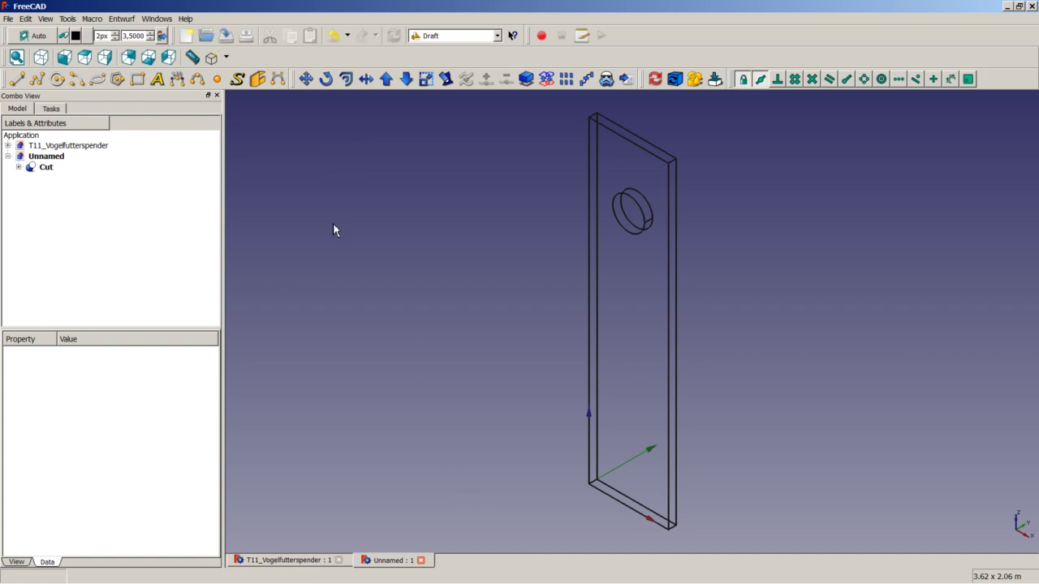
- With endpoint snapping on, try moving the board freehand by its upper front corner at X 0 using Draft Move, and undo the move
left_click(47, 168)
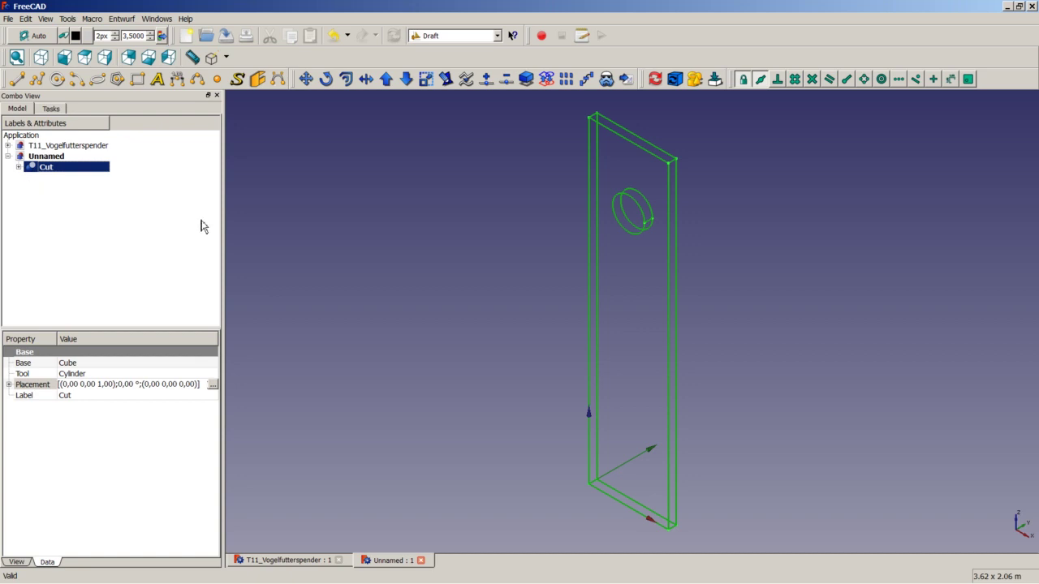
left_click(306, 80)
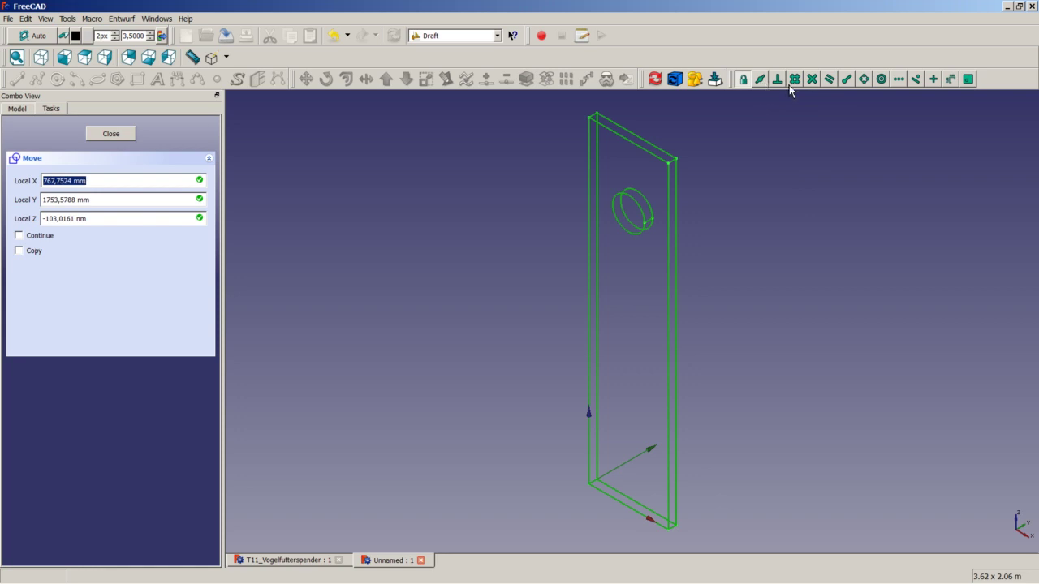
left_click(848, 81)
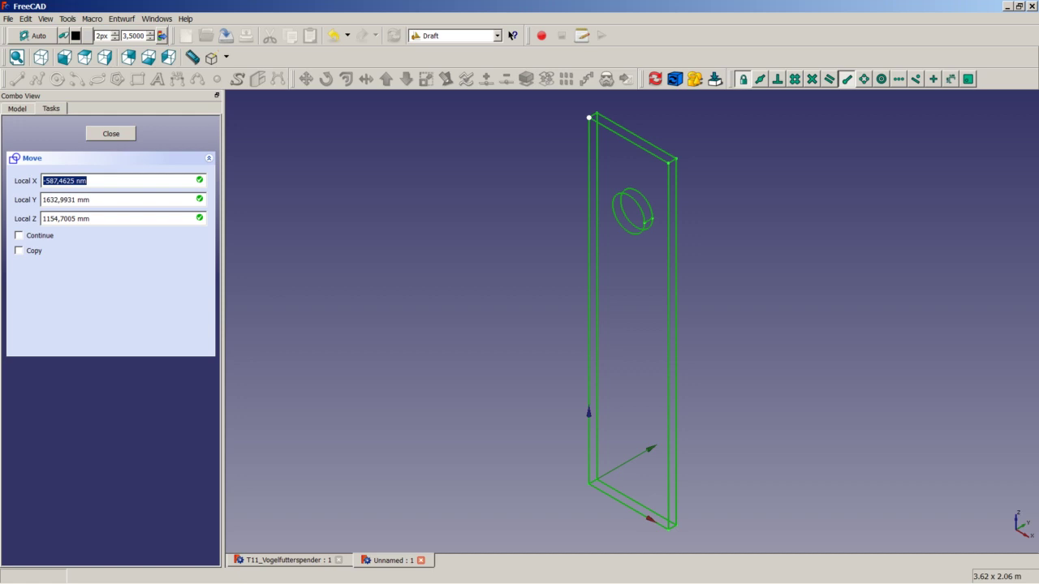
left_click(590, 118)
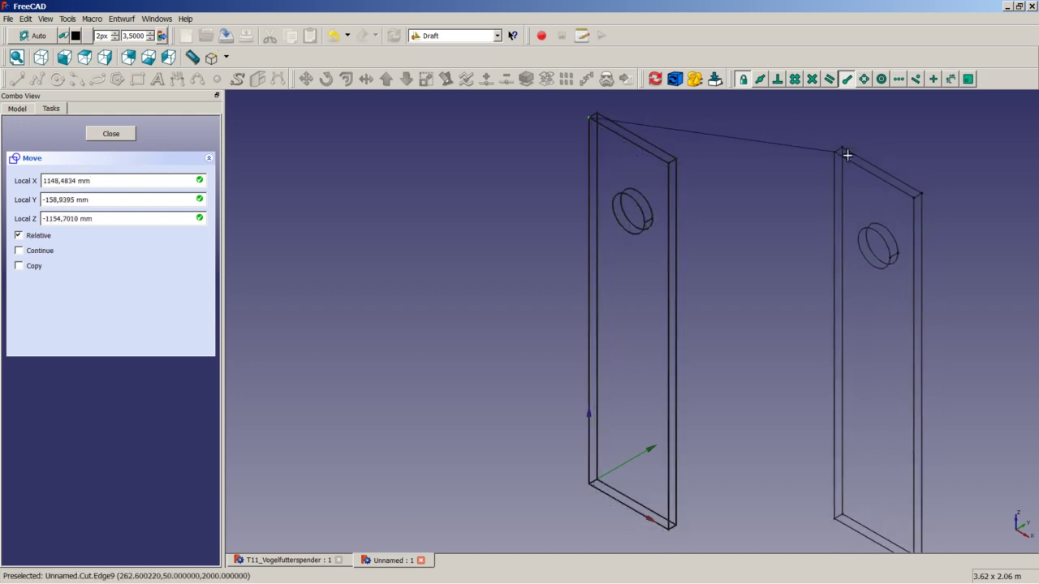
left_click(820, 141)
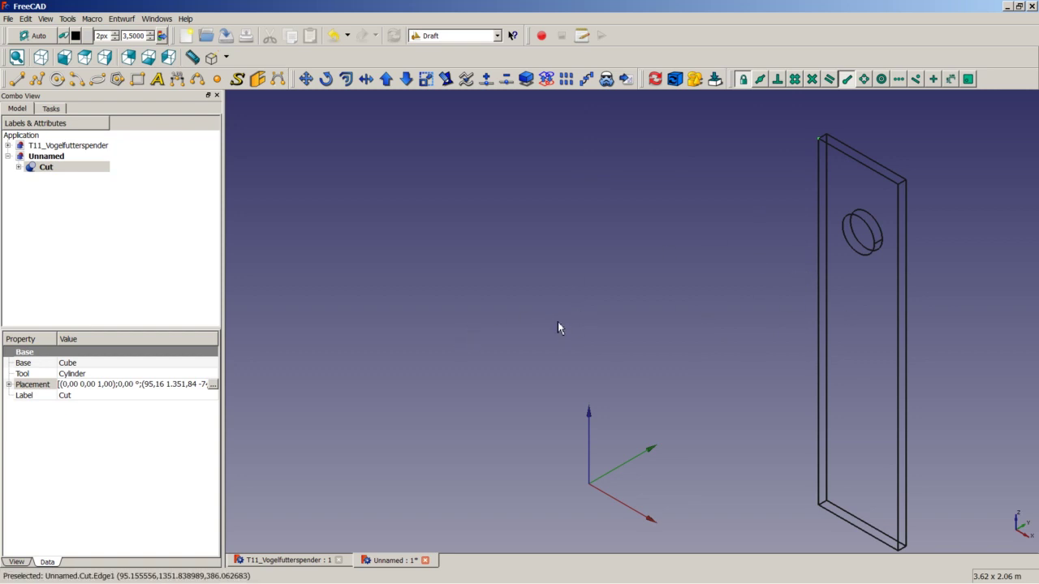
left_click(335, 35)
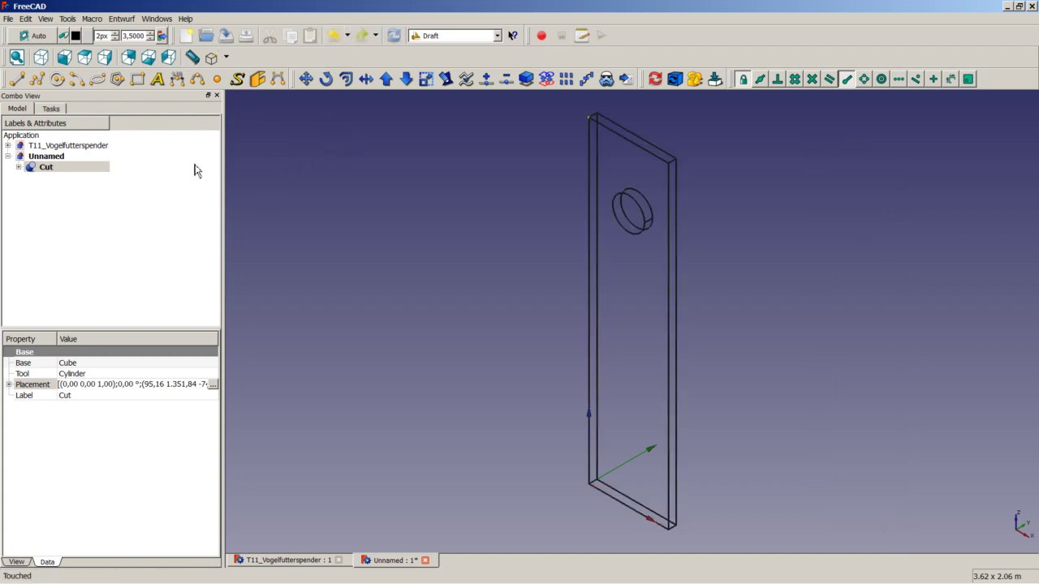
- Try Draft Rotate on the board around its upper front corner at X 0, with the opposite upper front corner as base direction, and cancel it
left_click(84, 197)
left_click(70, 168)
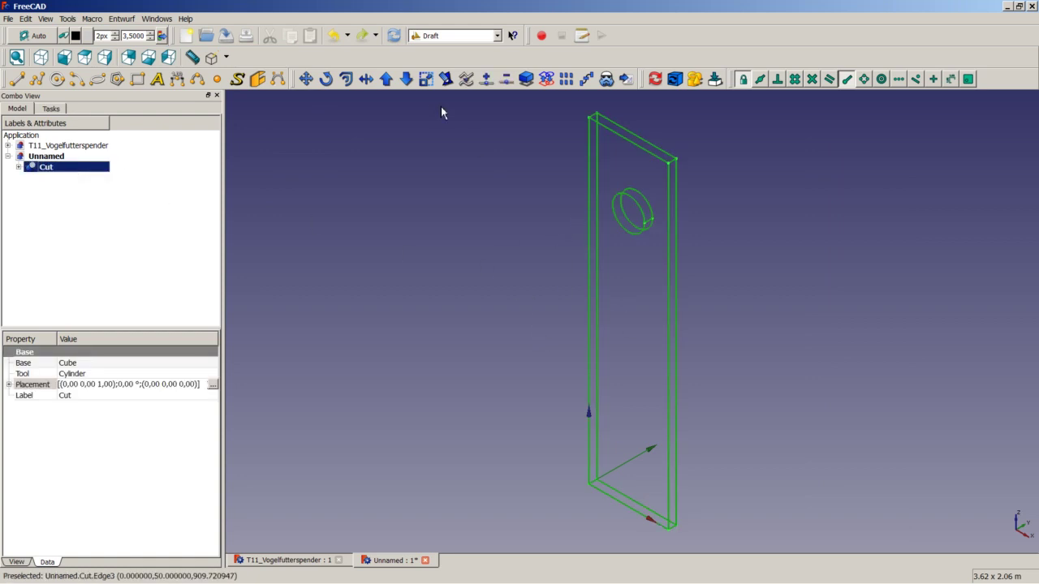
left_click(325, 78)
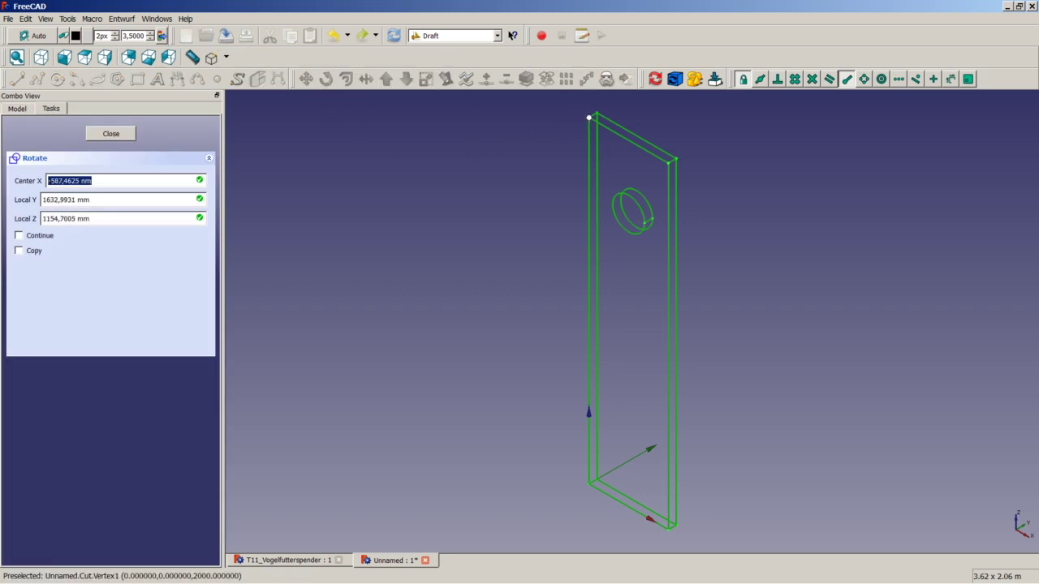
left_click(590, 117)
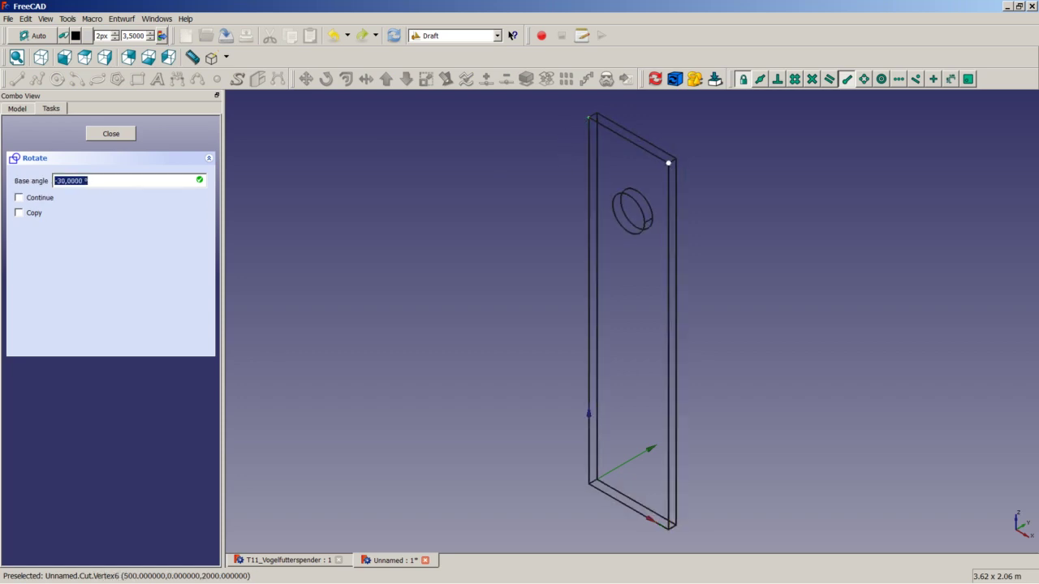
left_click(669, 166)
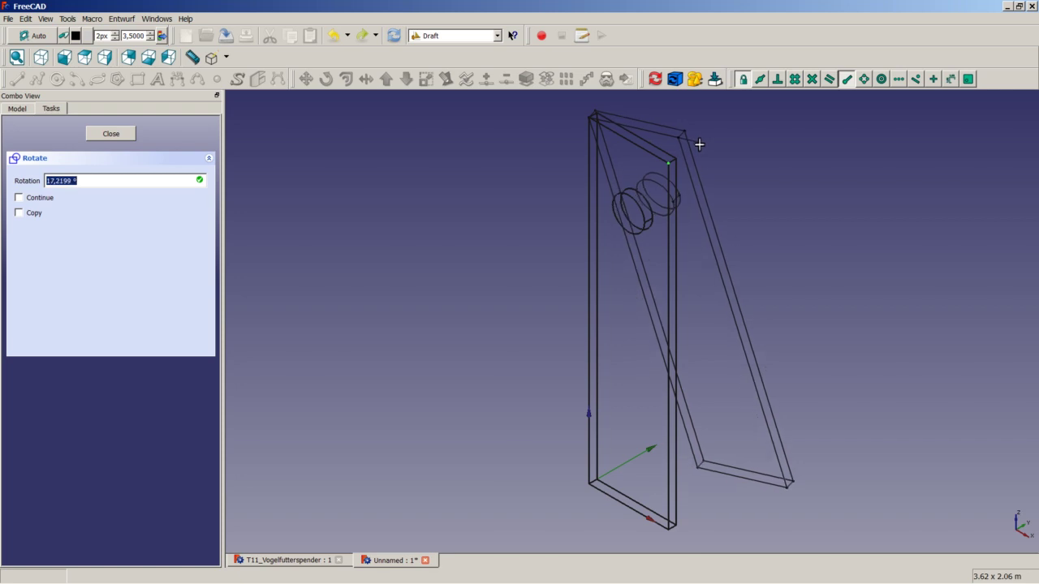
key("Escape")
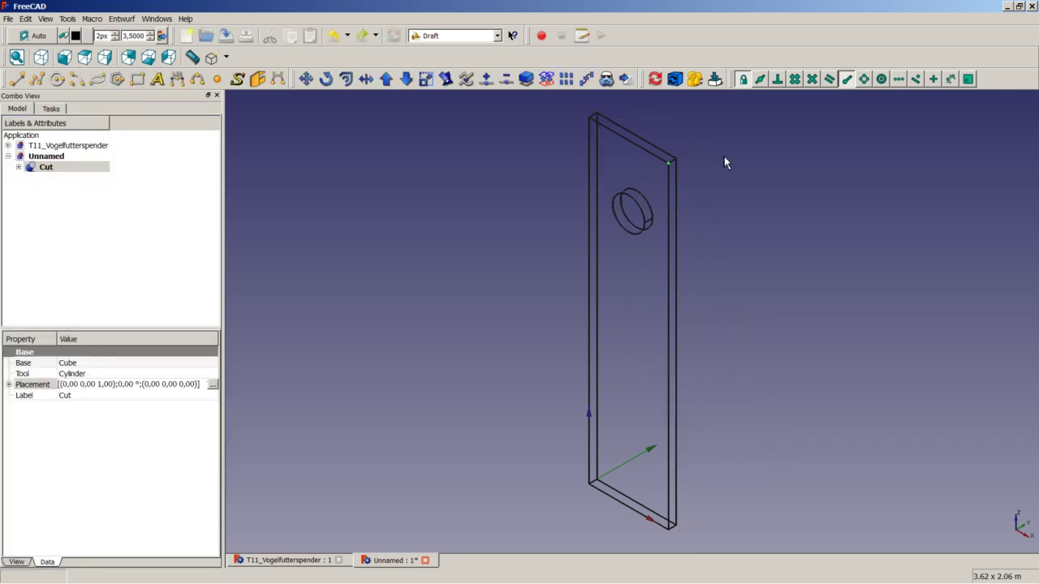
scroll(707, 144, "up", 2)
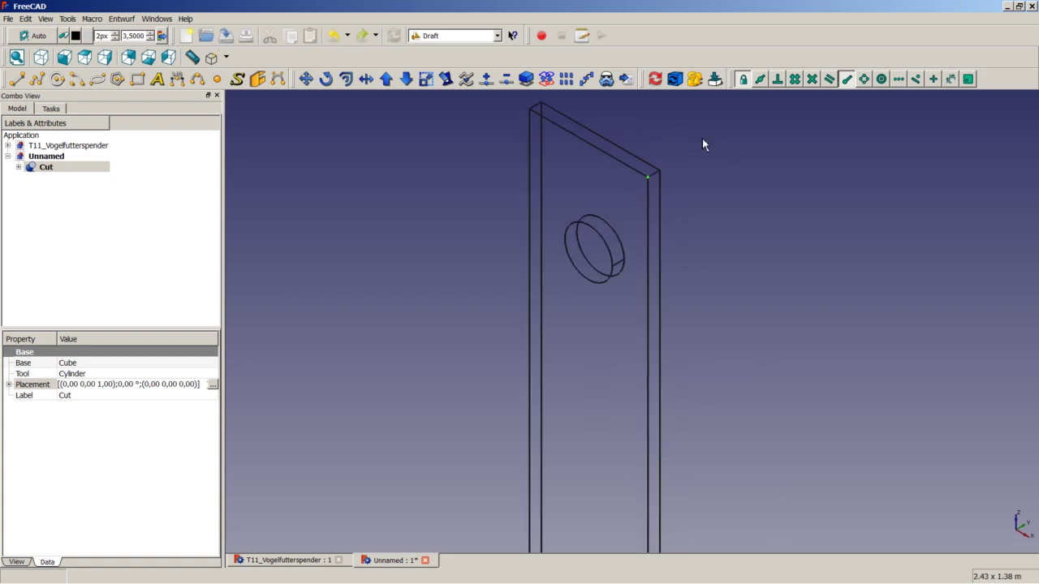
scroll(686, 136, "down", 4)
scroll(666, 123, "up", 7)
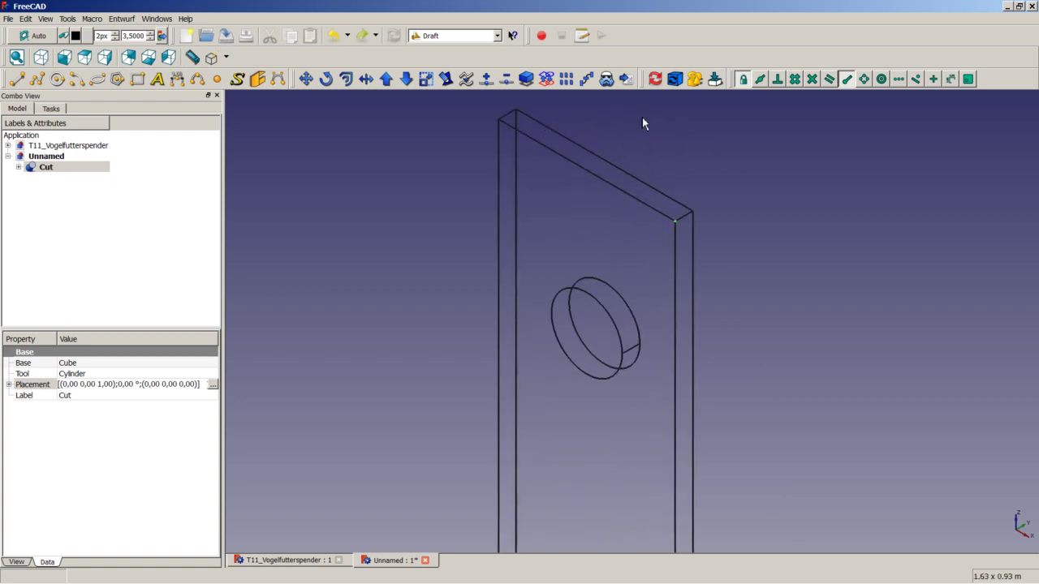
left_click(653, 125)
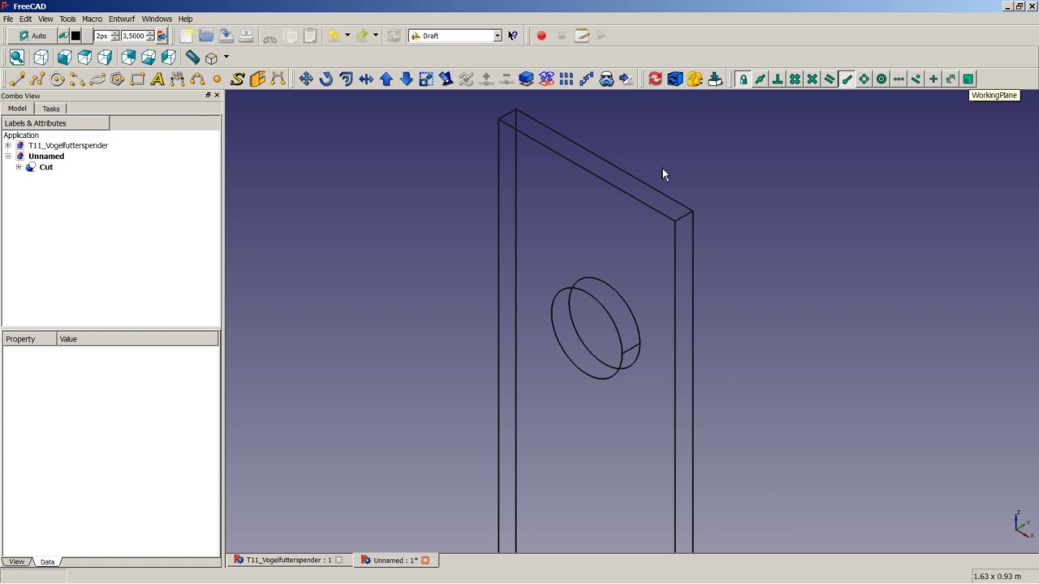
- Switch the board's display from wireframe back to shaded
left_click(227, 58)
left_click(232, 77)
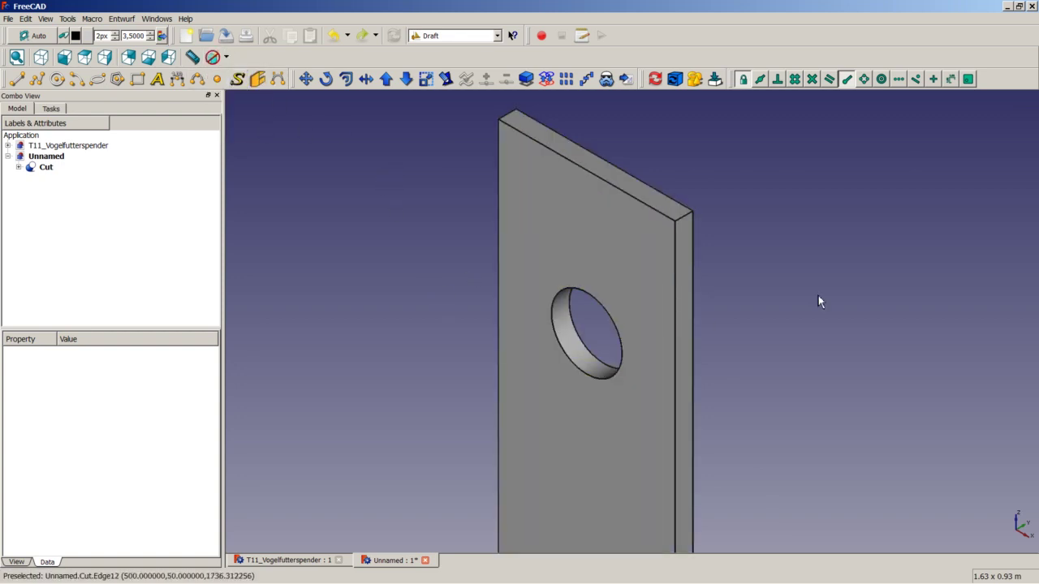
left_click(641, 197)
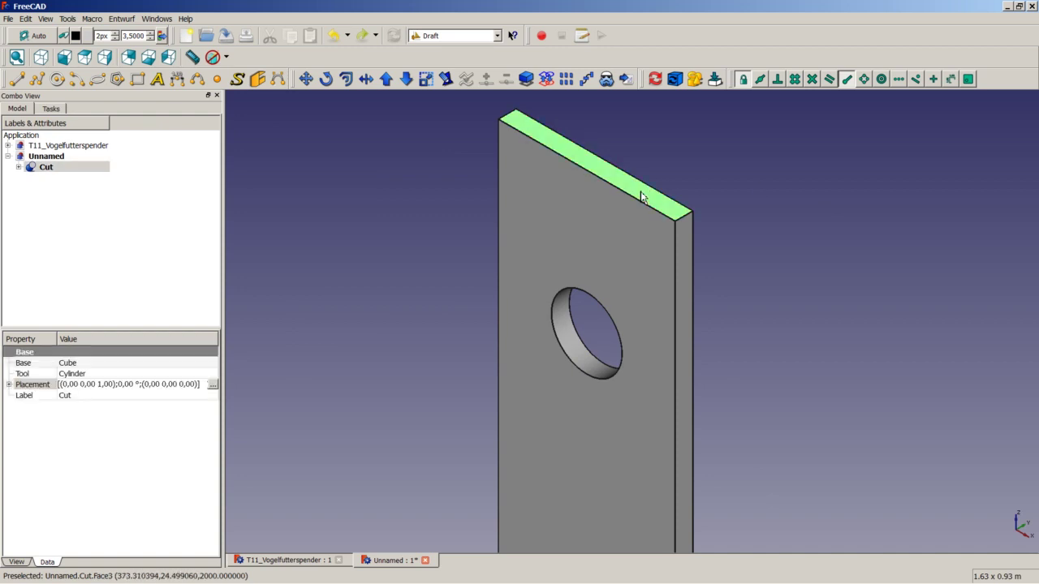
left_click(968, 79)
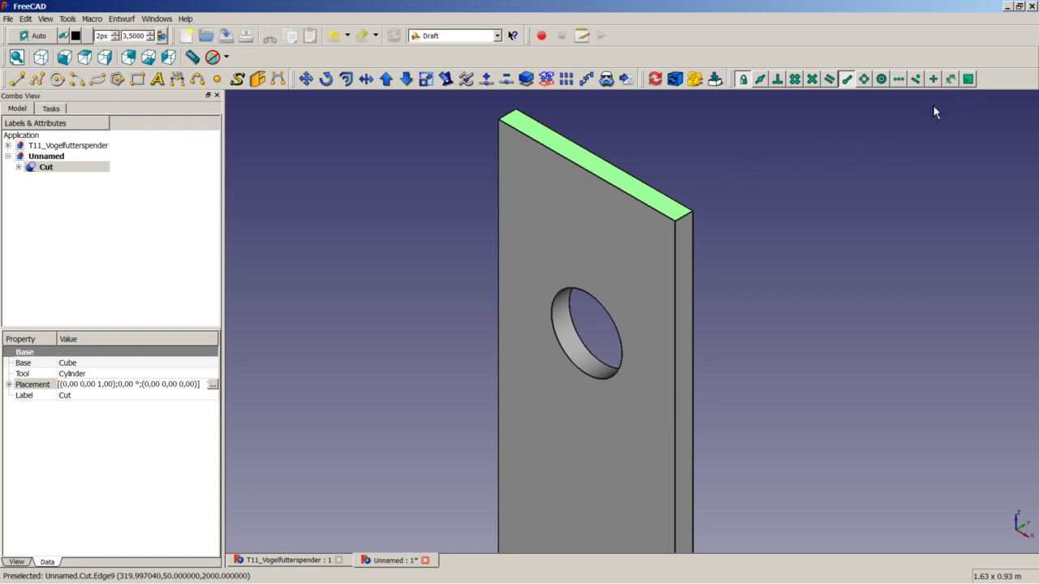
left_click(832, 165)
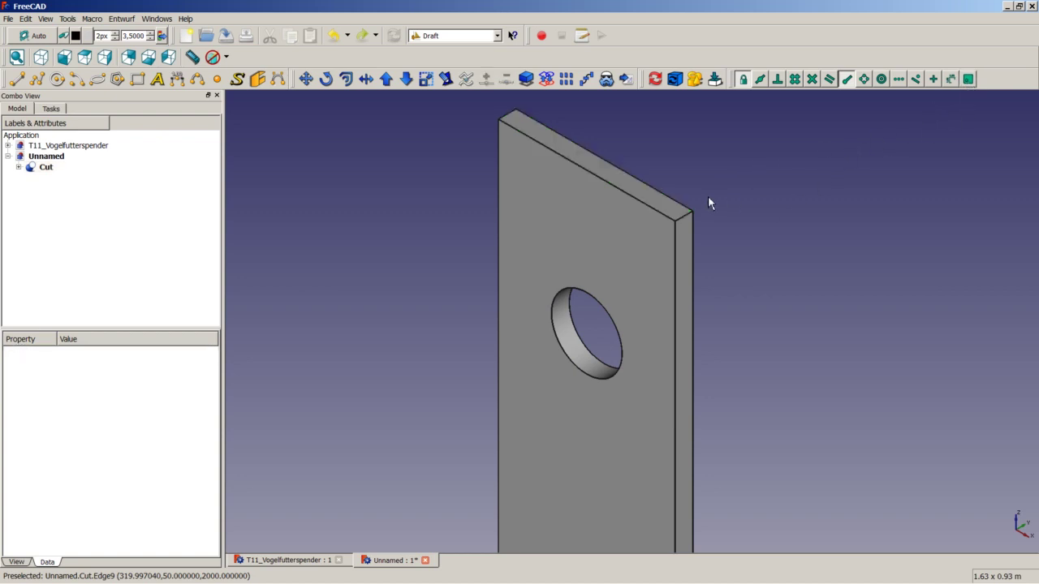
left_click(39, 39)
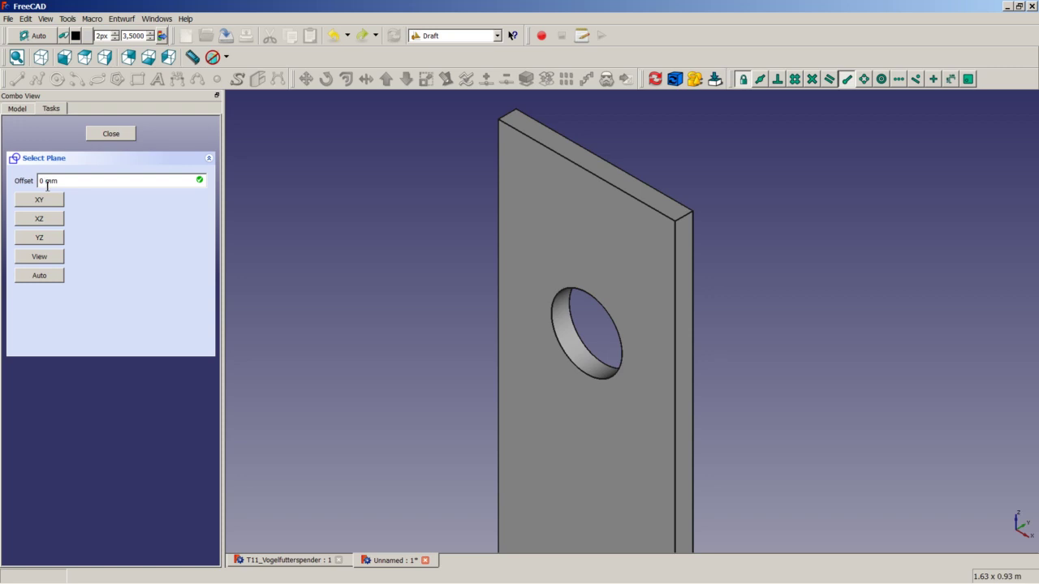
left_click(122, 134)
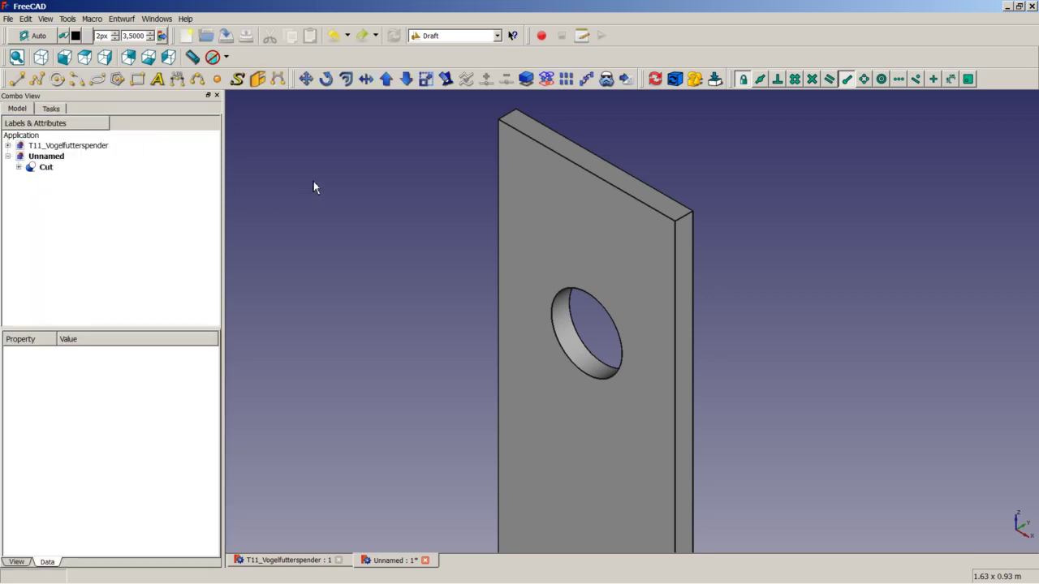
- Set the working plane to the board's top face and rotate the board about 36.5° around its upper front corner at X 0 with Draft Rotate
left_click(558, 141)
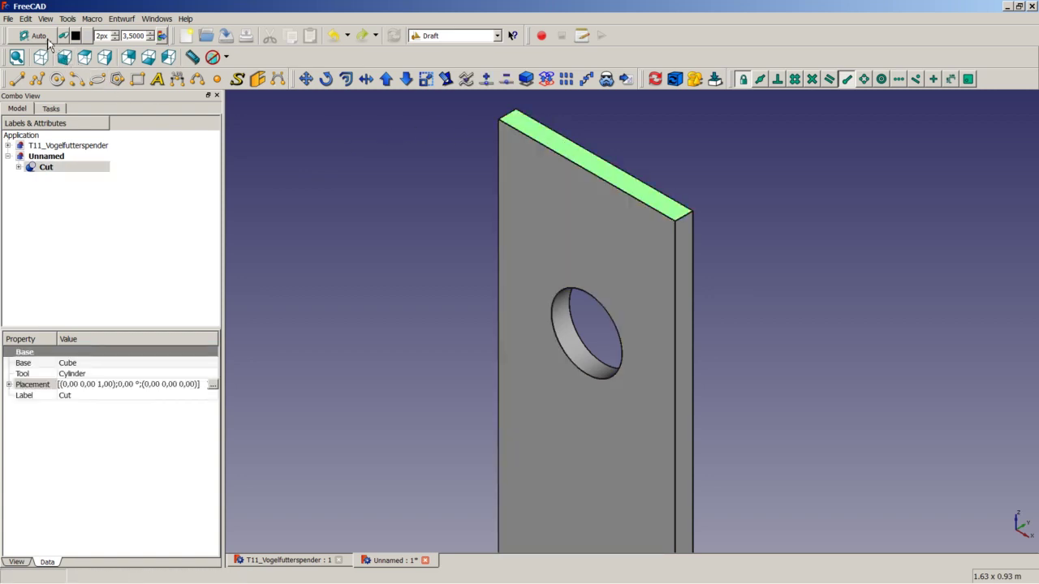
left_click(42, 38)
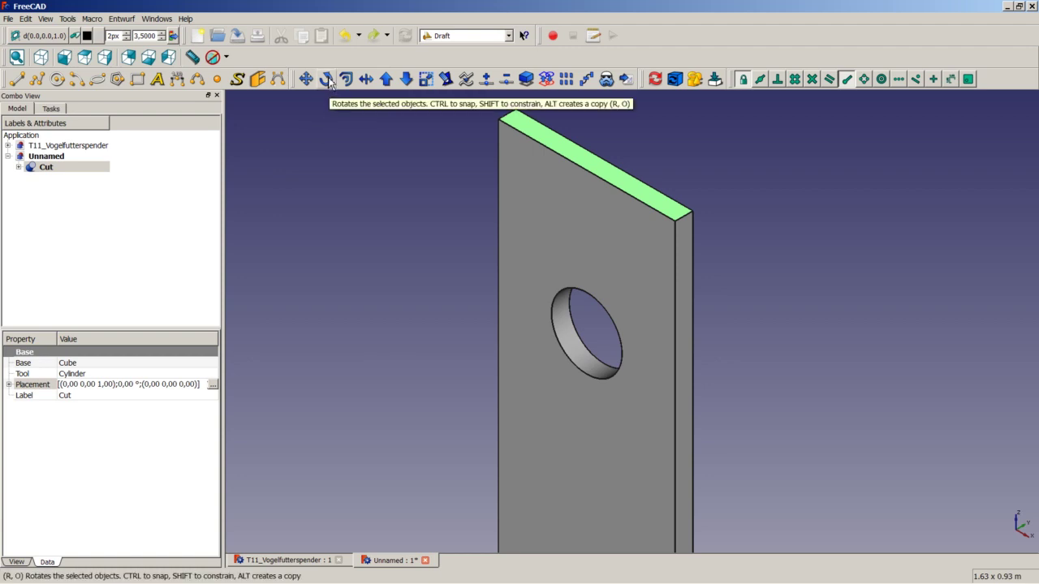
left_click(47, 171)
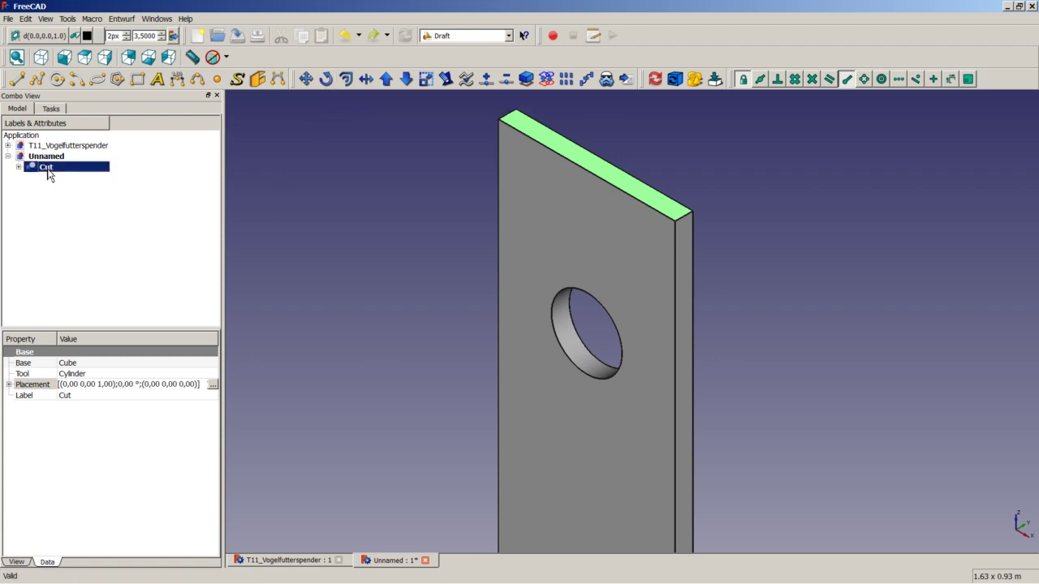
left_click(326, 78)
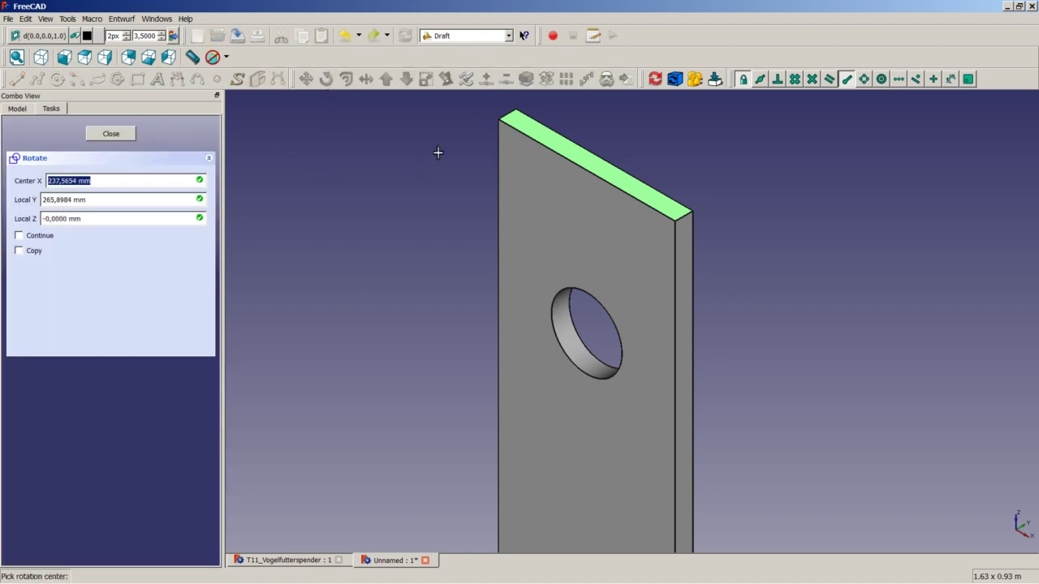
left_click(495, 119)
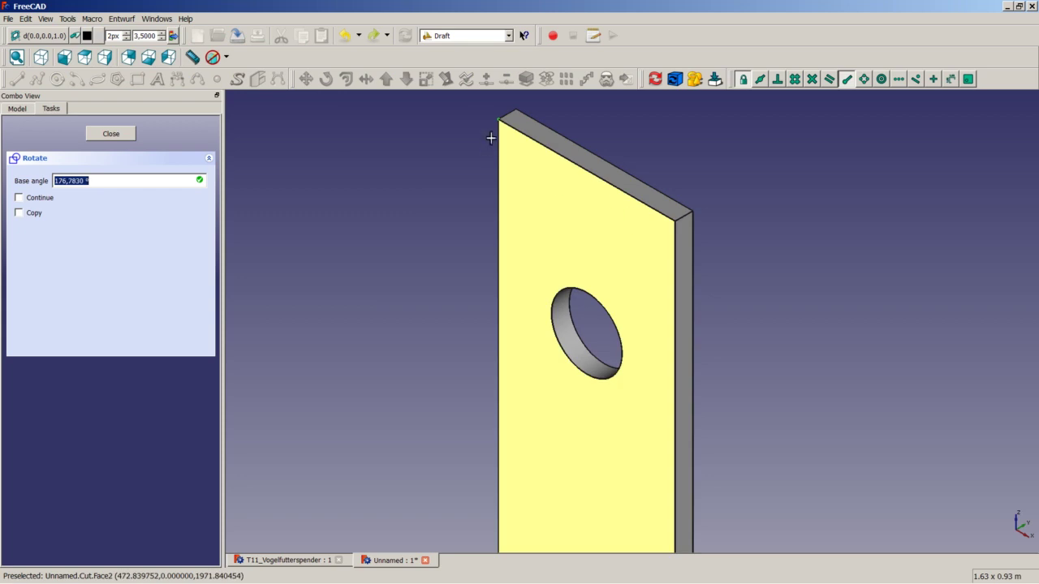
left_click(675, 221)
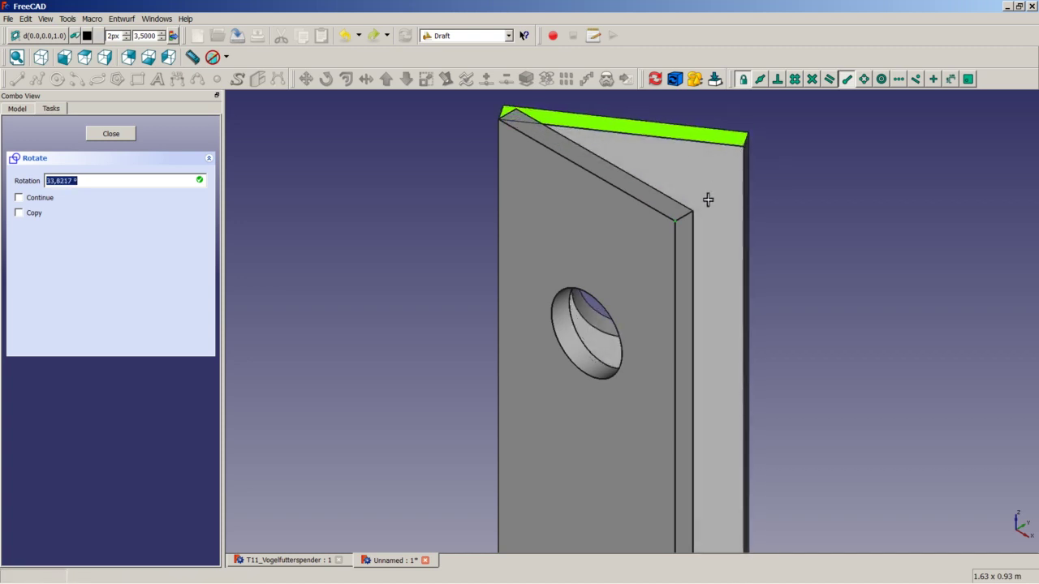
left_click(748, 153)
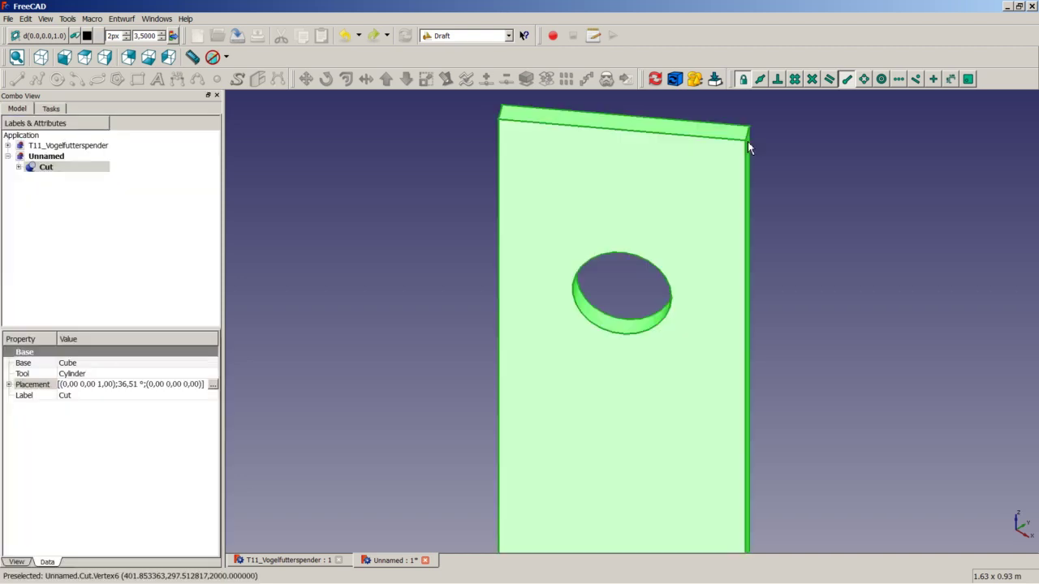
left_click(779, 207)
scroll(508, 251, "down", 5)
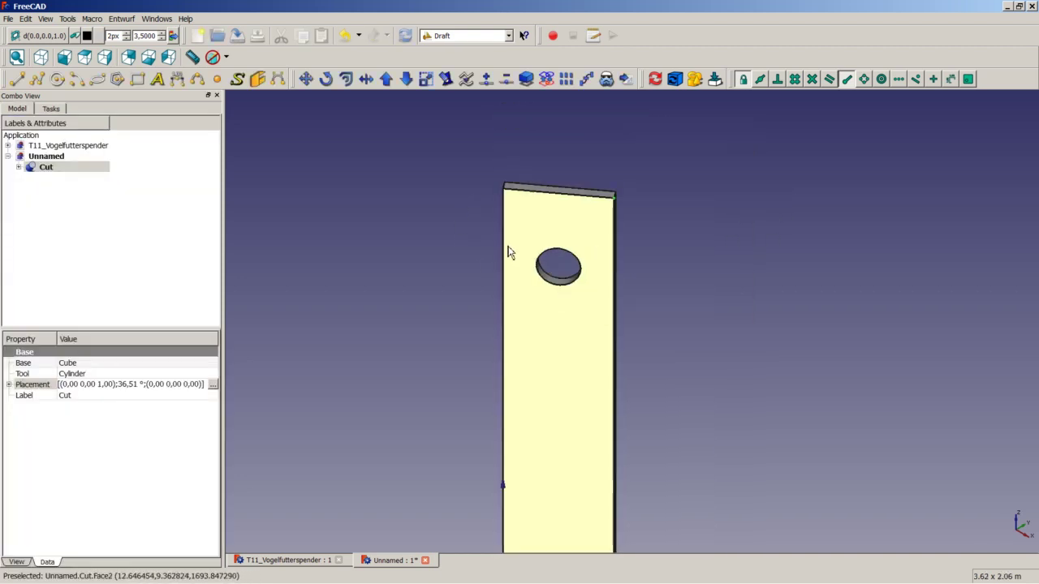
scroll(551, 392, "up", 2)
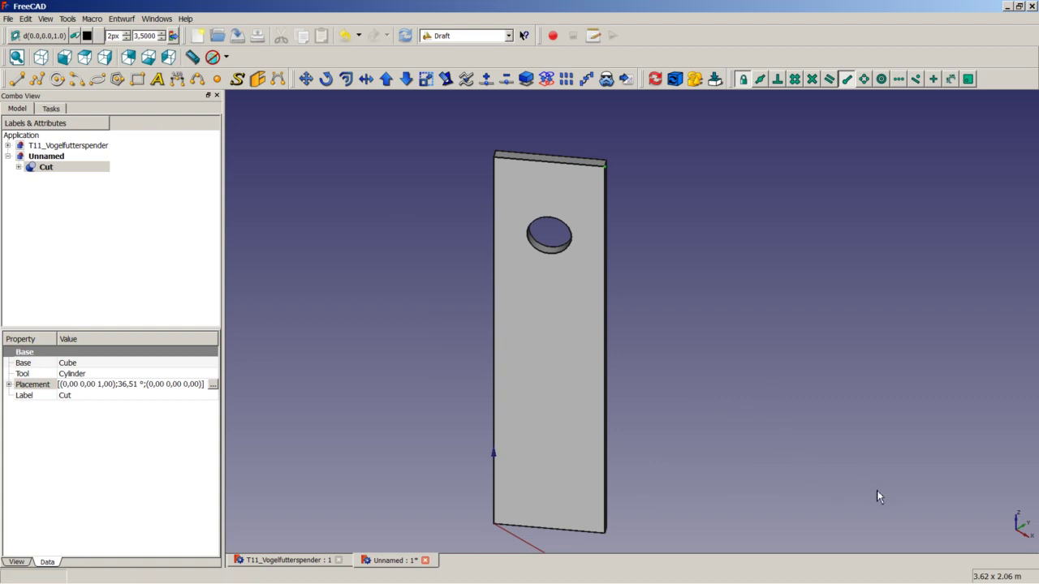
- Deselect the board, save the document and reset the working plane to Auto
left_click(907, 477)
key("ctrl+s")
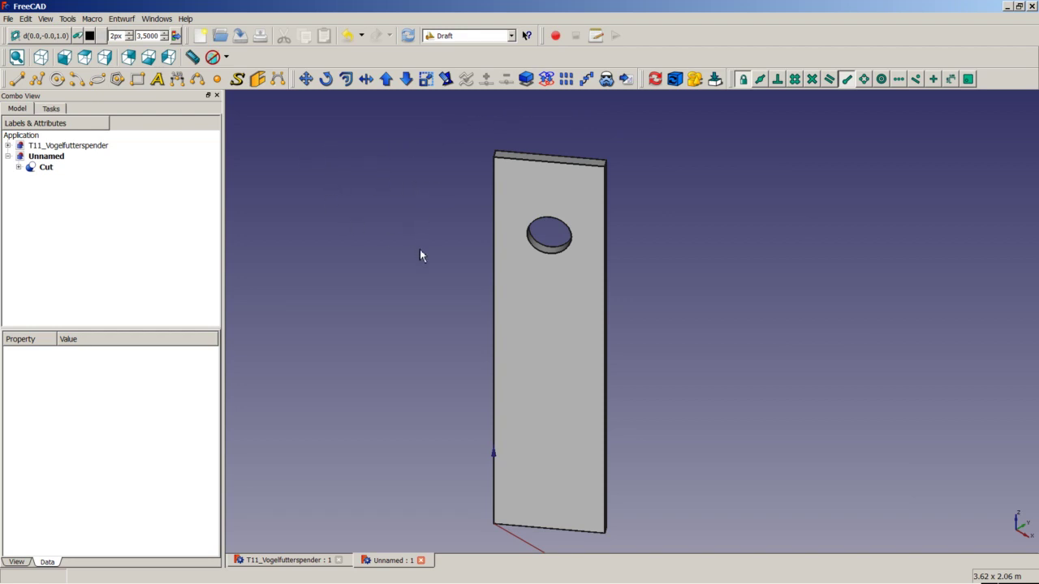
left_click(48, 37)
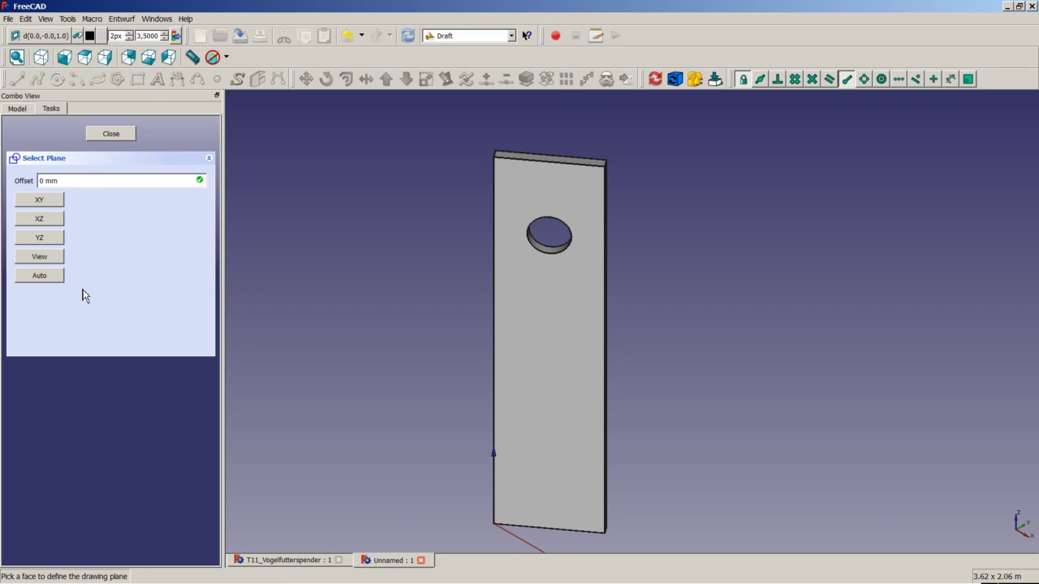
left_click(40, 276)
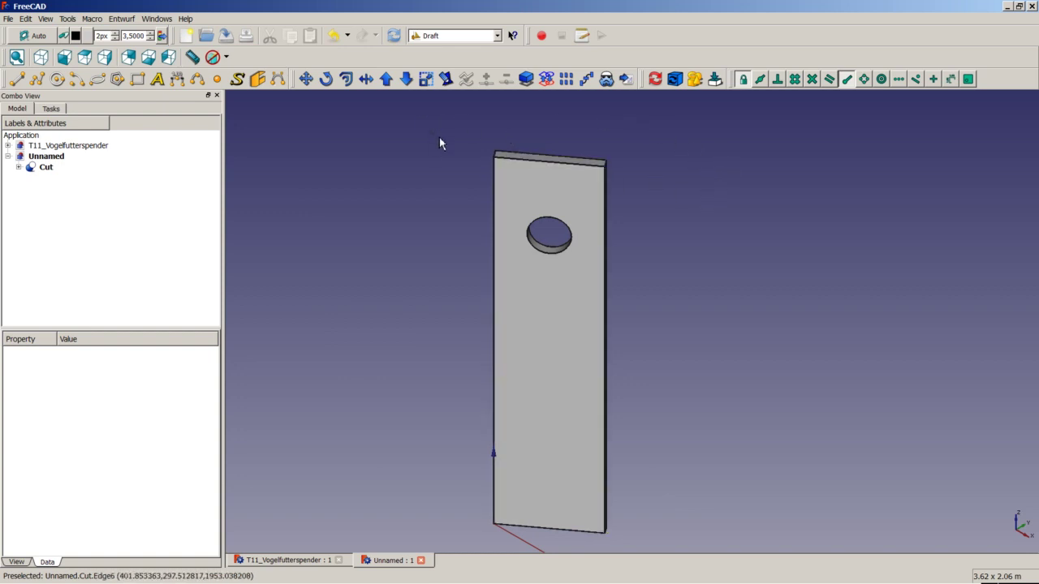
- Create a new document and start a Part Design sketch in it on the XZ plane
left_click(186, 35)
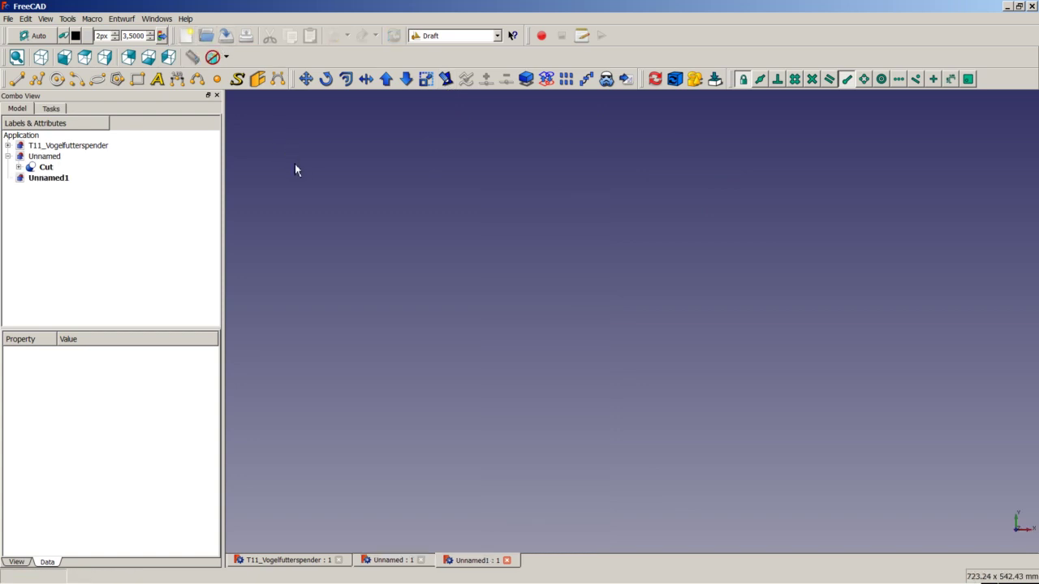
left_click(429, 36)
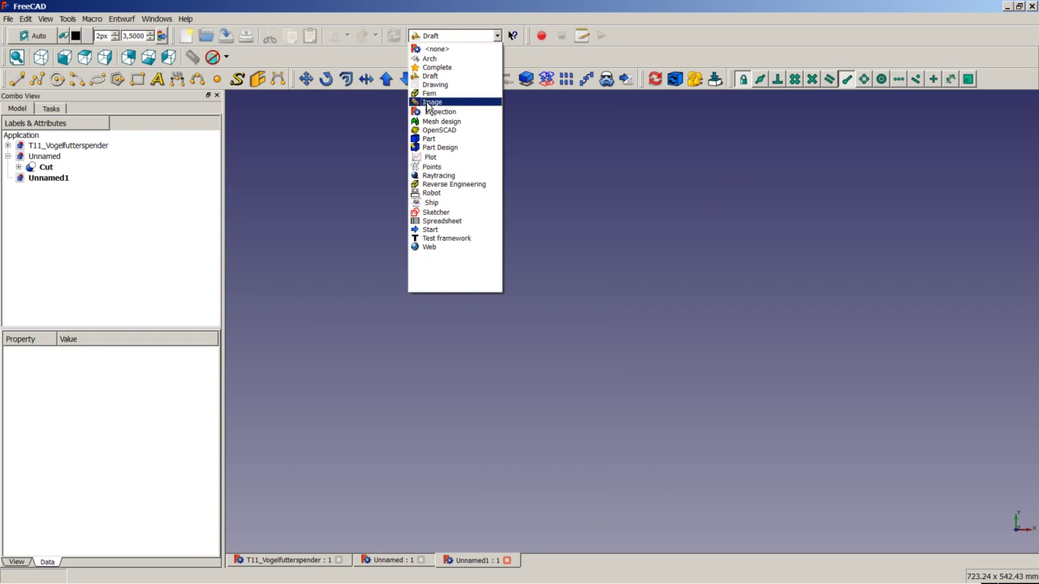
left_click(438, 147)
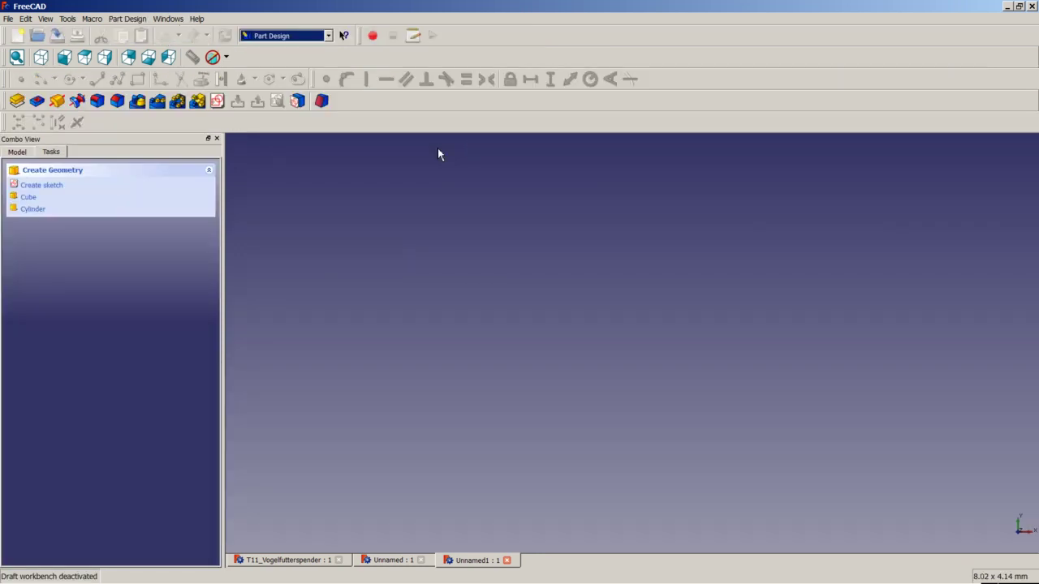
left_click(217, 102)
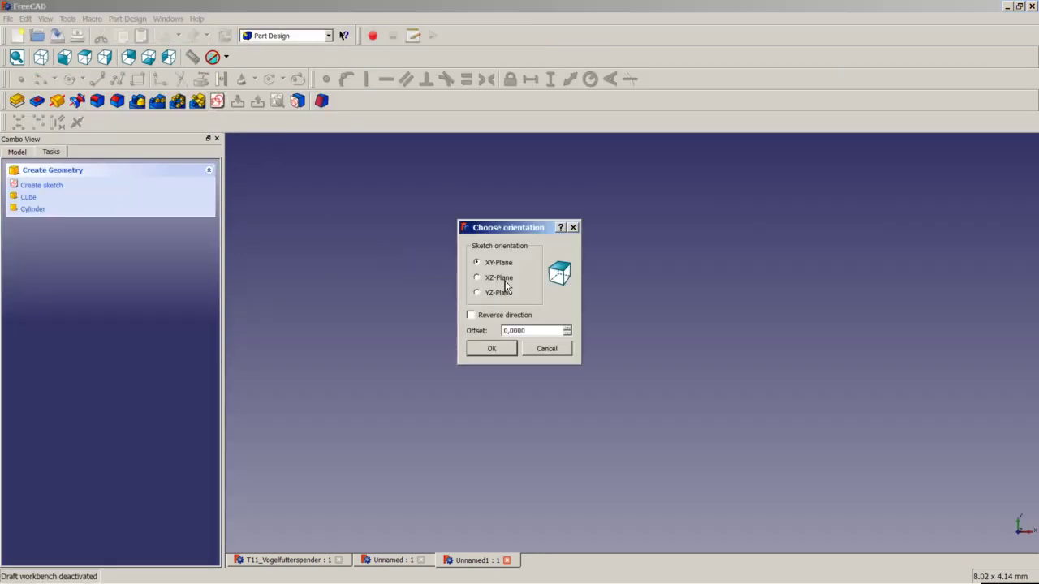
left_click(479, 279)
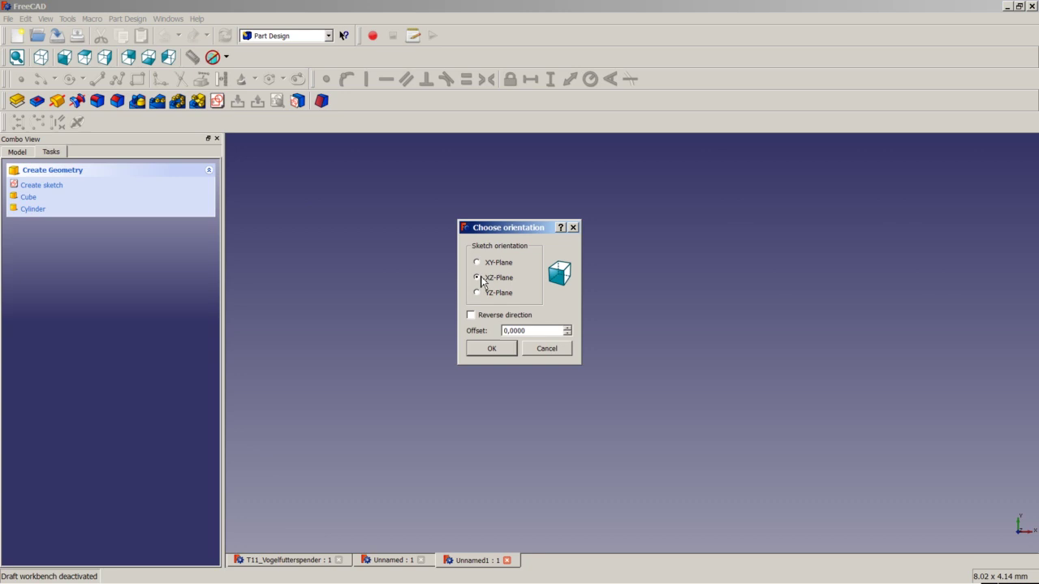
left_click(493, 350)
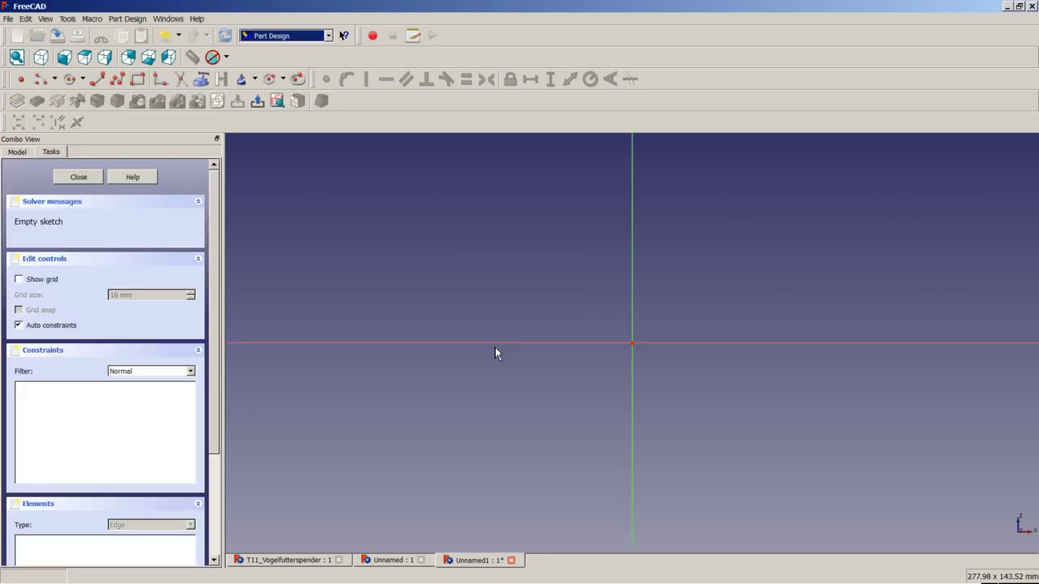
- Sketch an upright rectangle about 234 mm wide and 459 mm high with its lower corner on the origin
left_click(137, 79)
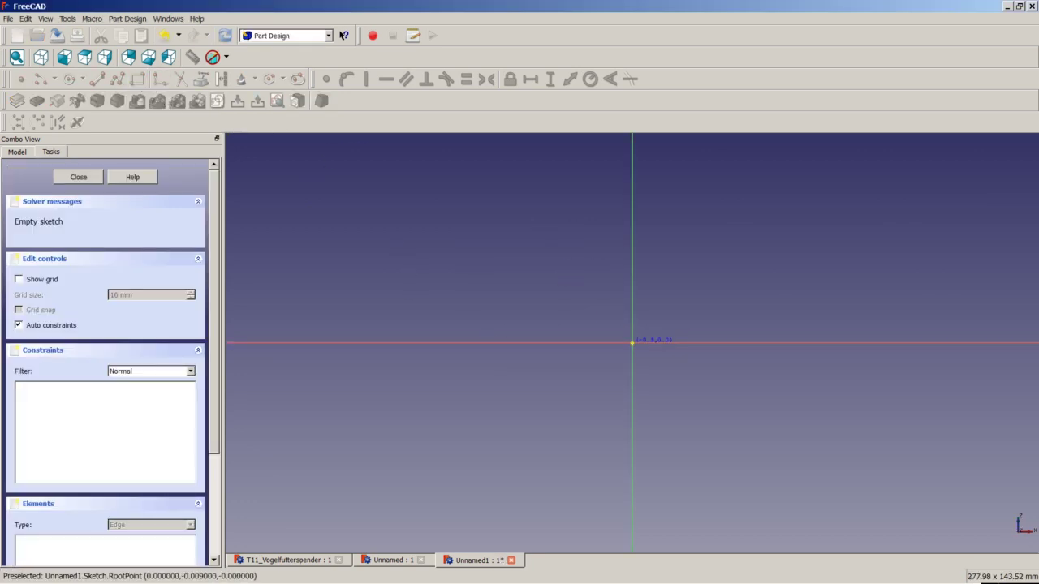
left_click(632, 342)
scroll(680, 285, "down", 10)
scroll(755, 199, "up", 3)
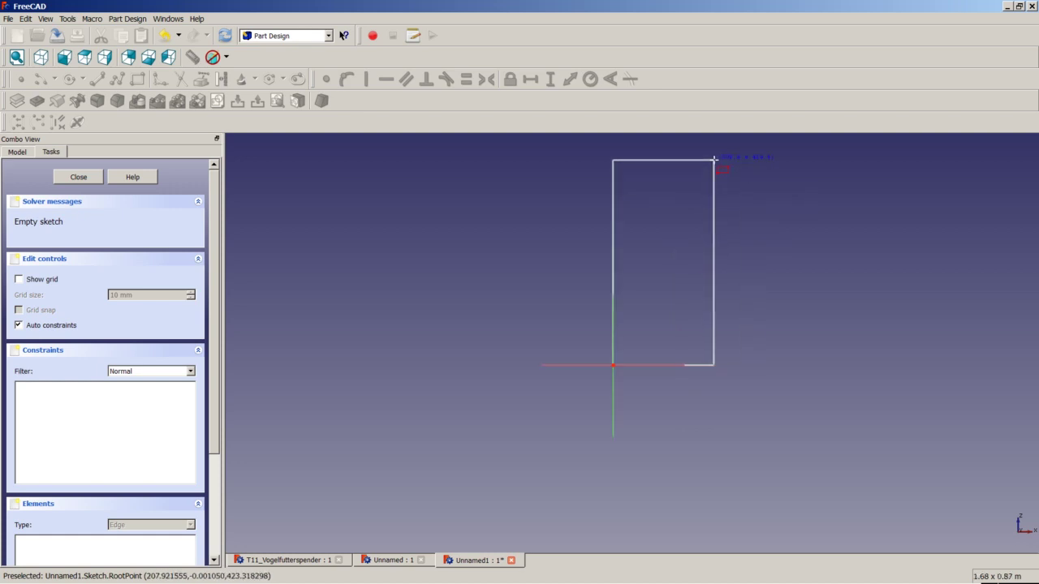
left_click(726, 143)
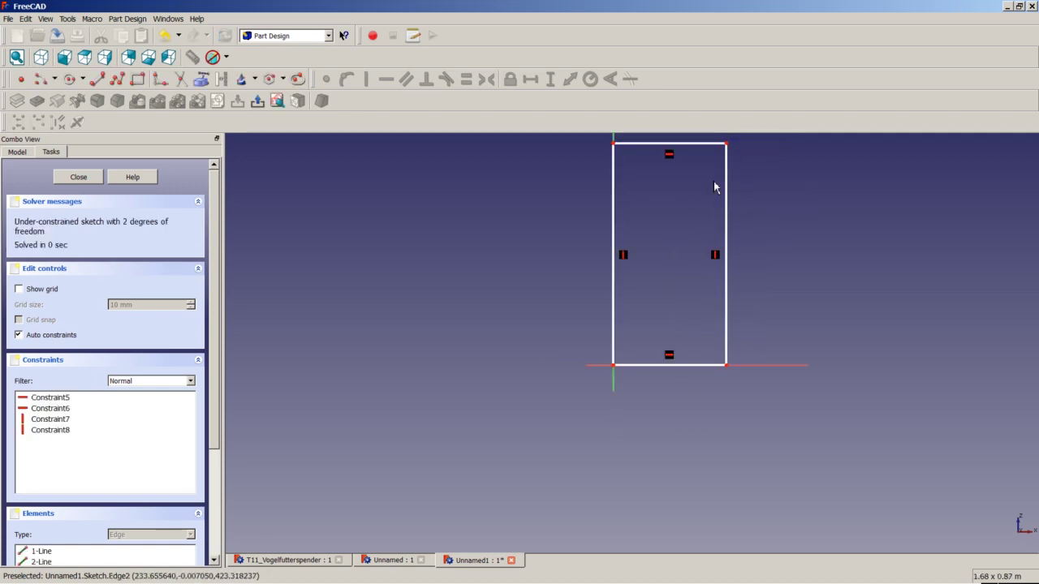
- Constrain the rectangle's bottom edge to 500 mm horizontally and its vertical edge to 2000 mm
left_click(682, 370)
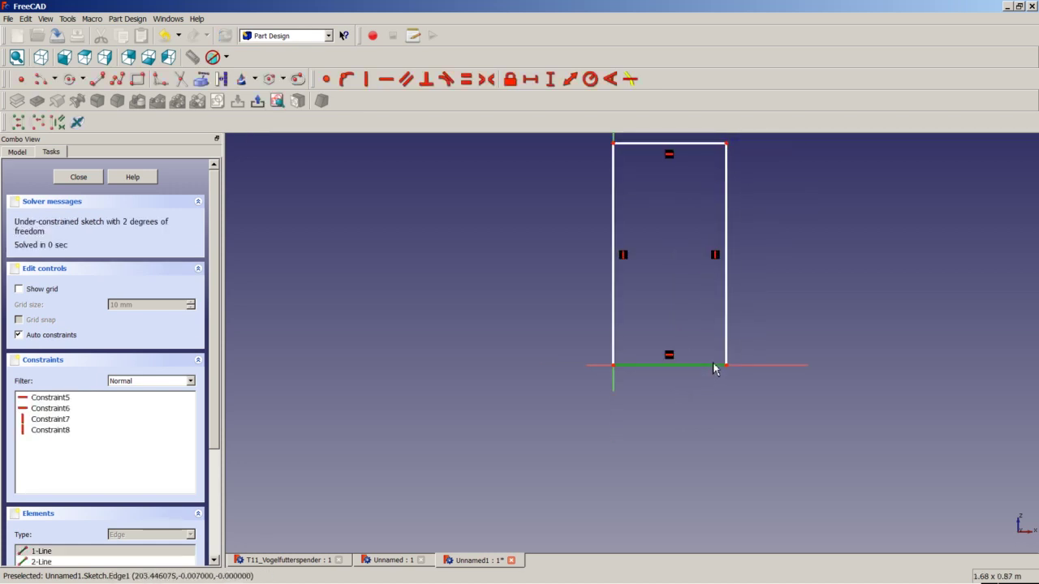
left_click(531, 83)
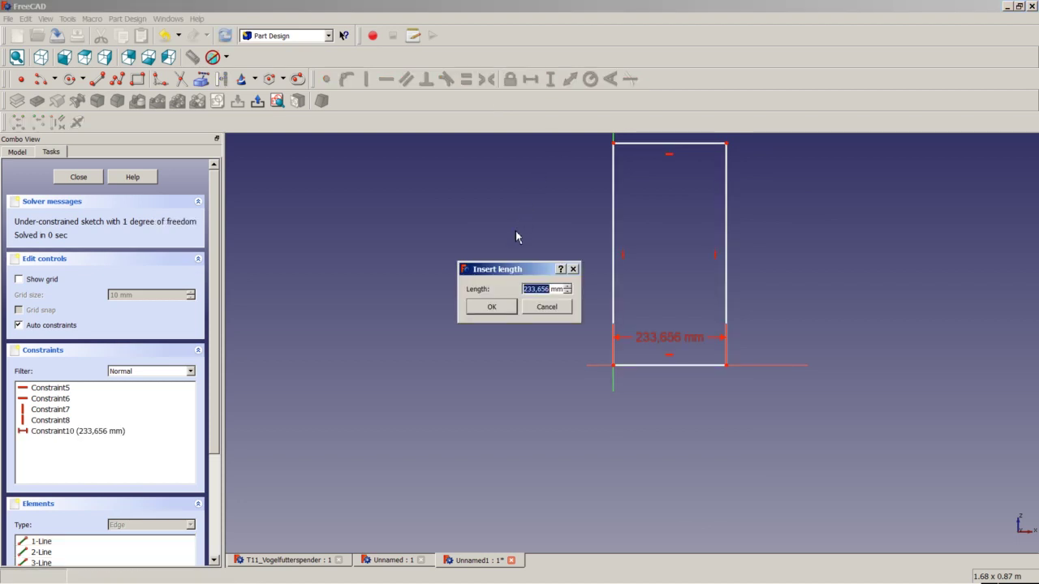
type("500")
key("Return")
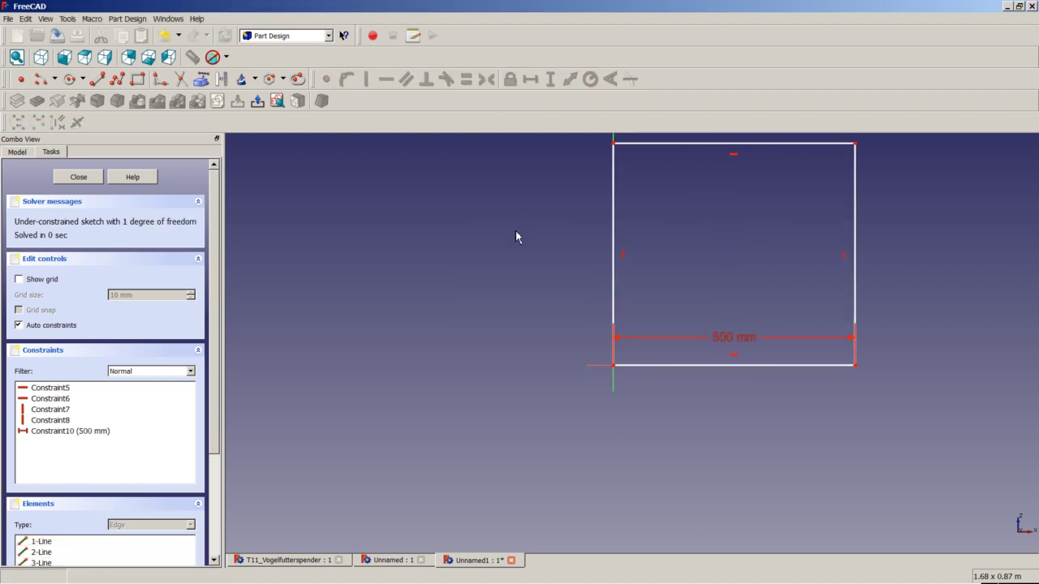
left_click(857, 308)
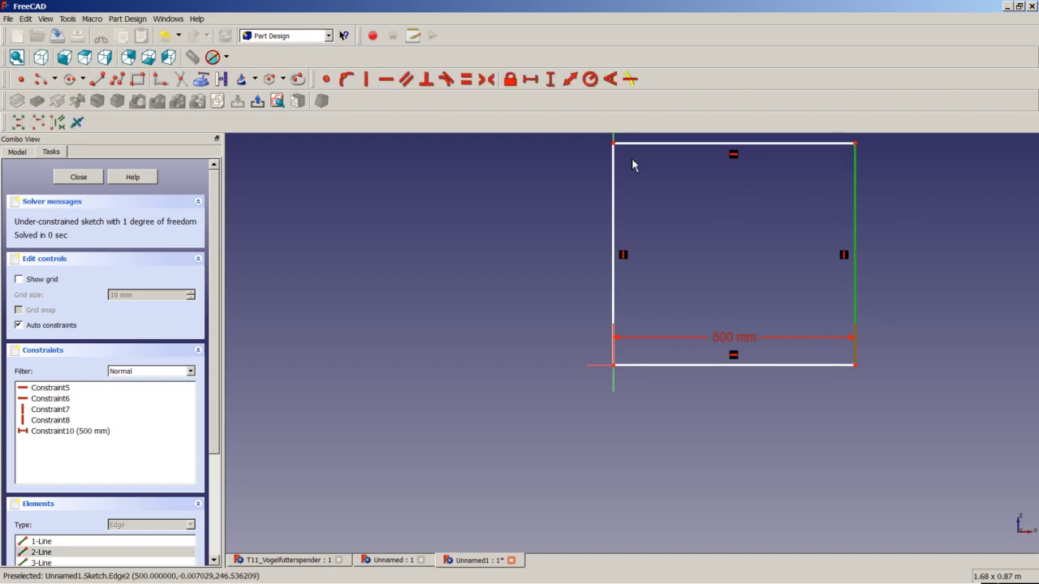
left_click(549, 79)
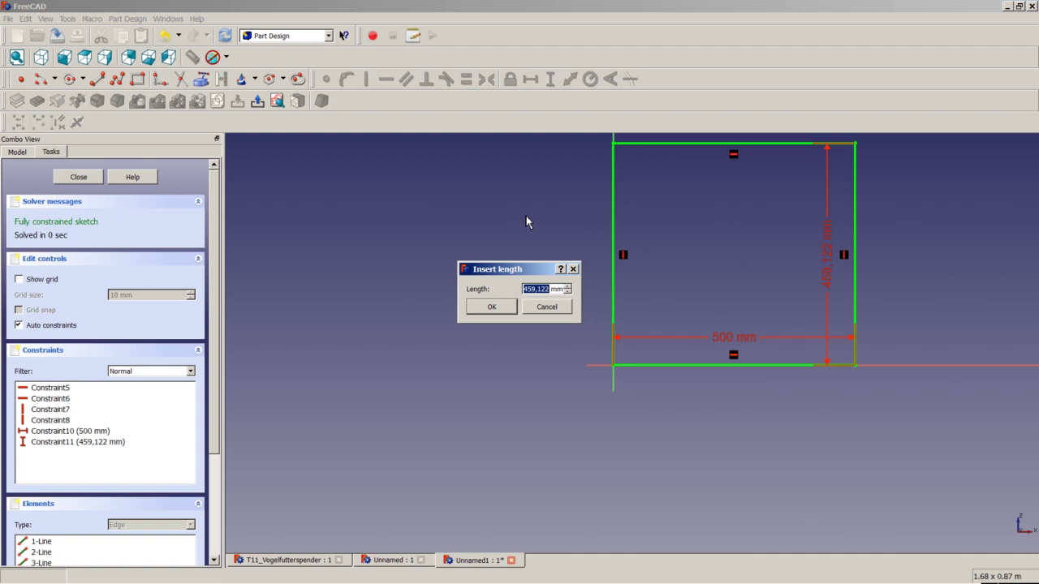
type("2000")
key("Return")
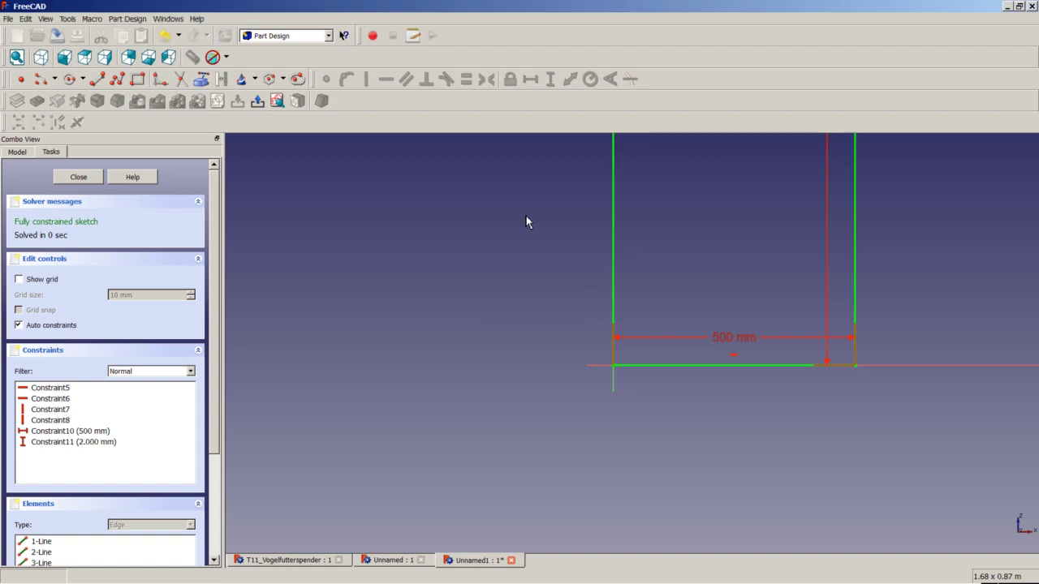
- Close the sketch and pad the rectangle 50 mm, symmetric to the sketch plane
left_click(79, 178)
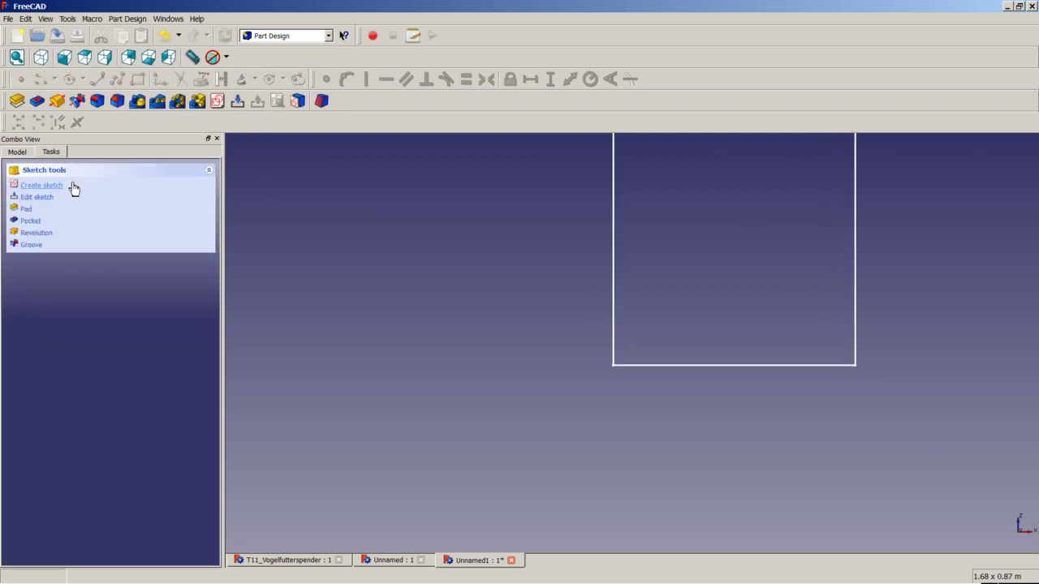
left_click(17, 101)
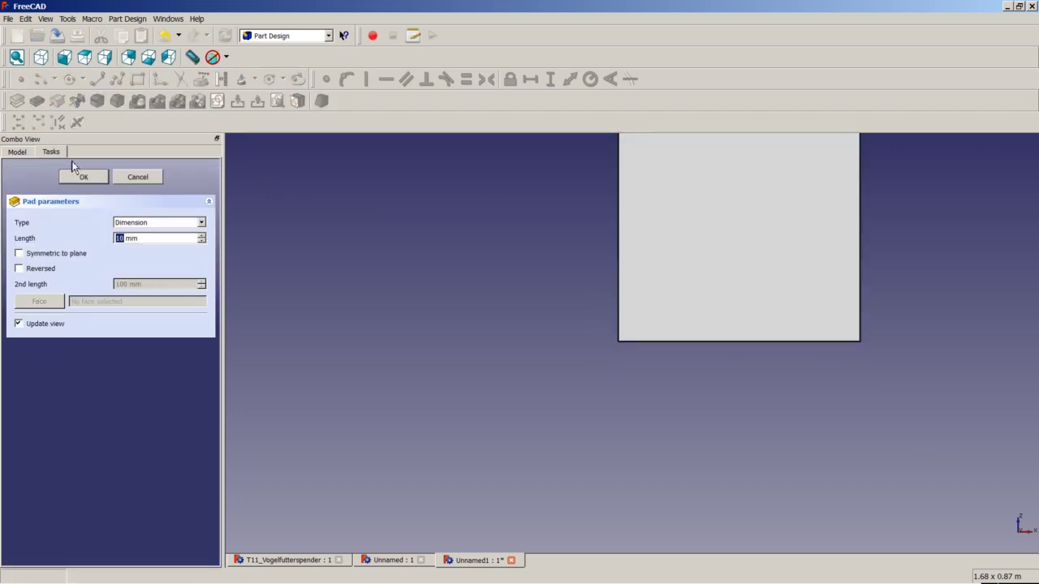
left_click(20, 255)
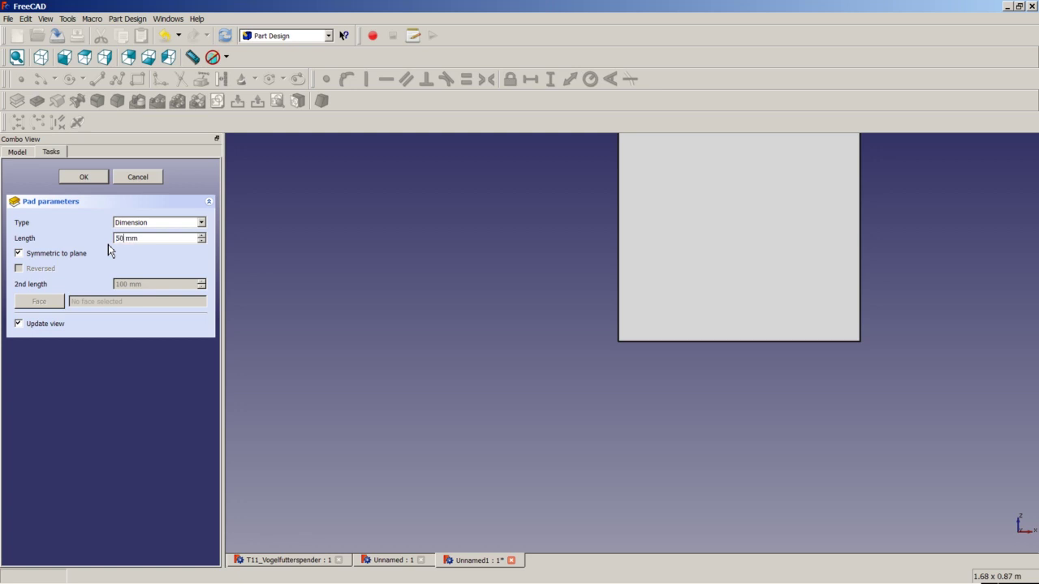
key("Return")
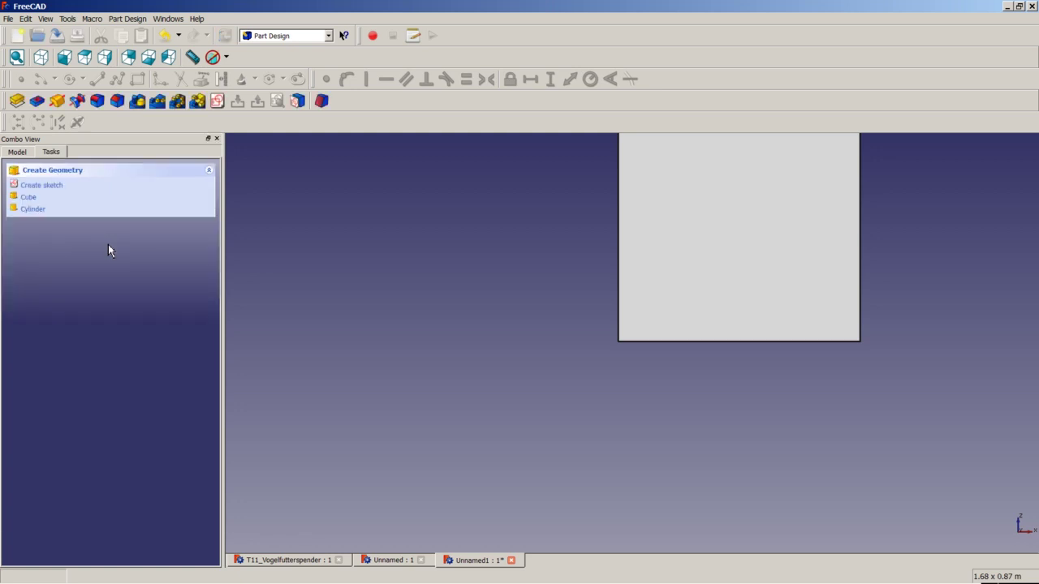
left_click(18, 153)
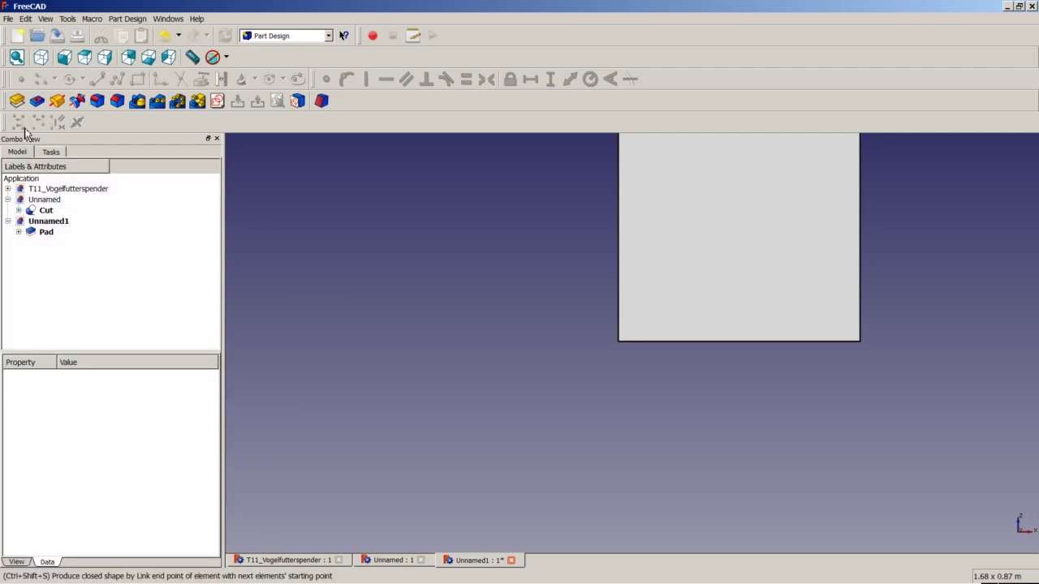
left_click(45, 57)
right_click(257, 226)
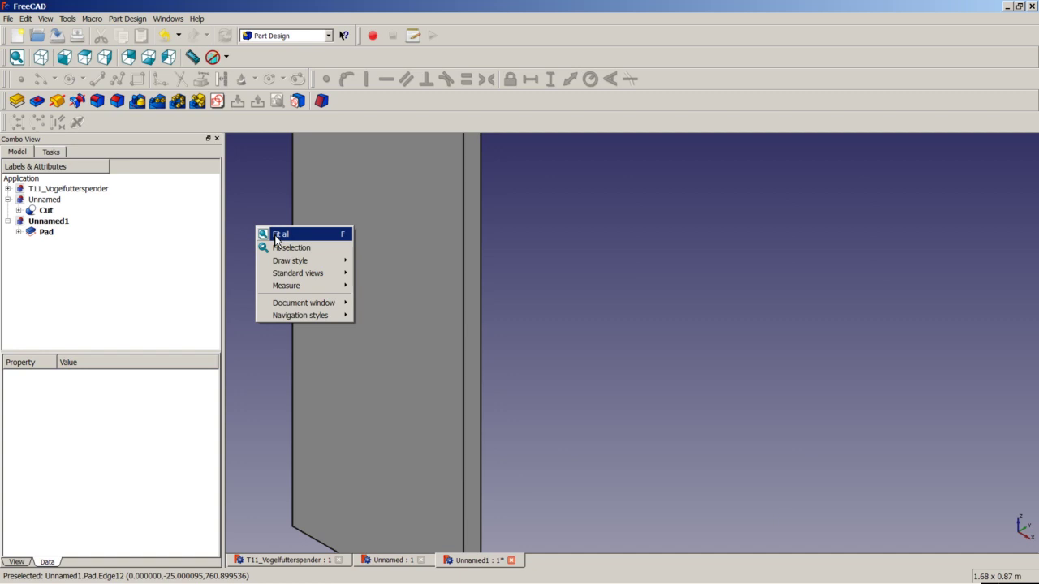
left_click(278, 235)
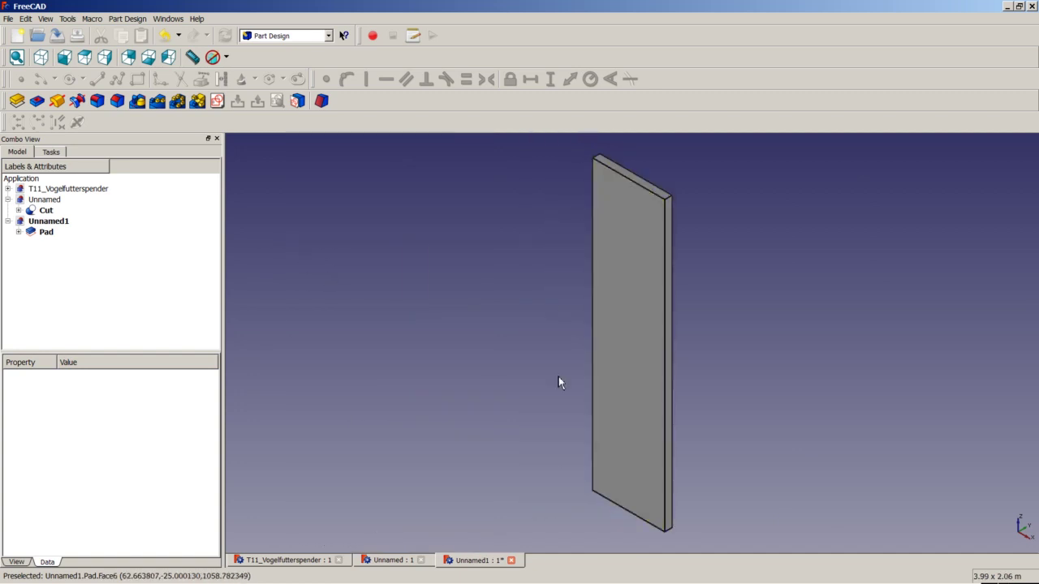
- Sketch a circle near the upper end of the board's front face and close the sketch
left_click(631, 244)
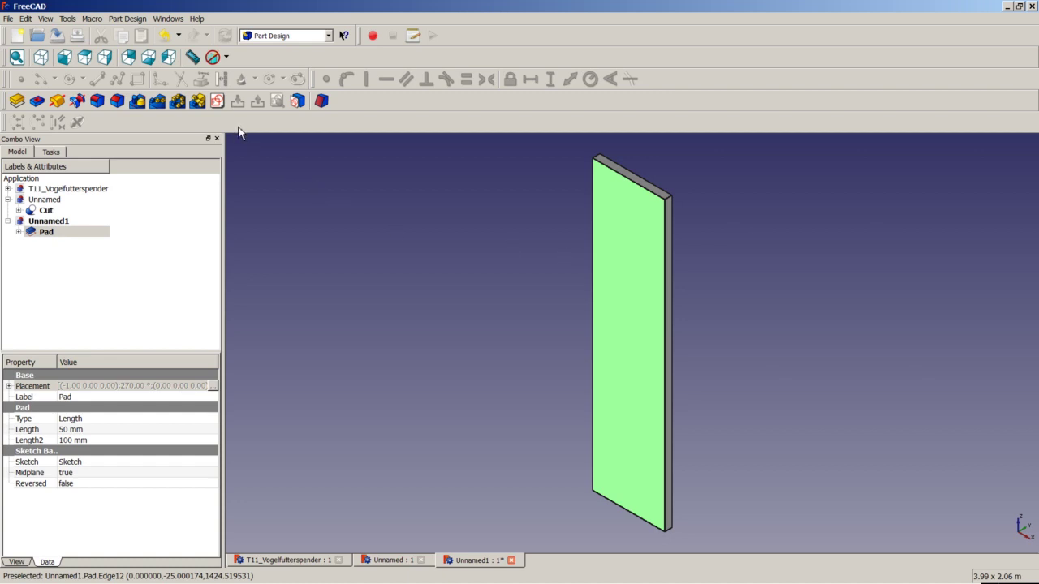
left_click(217, 100)
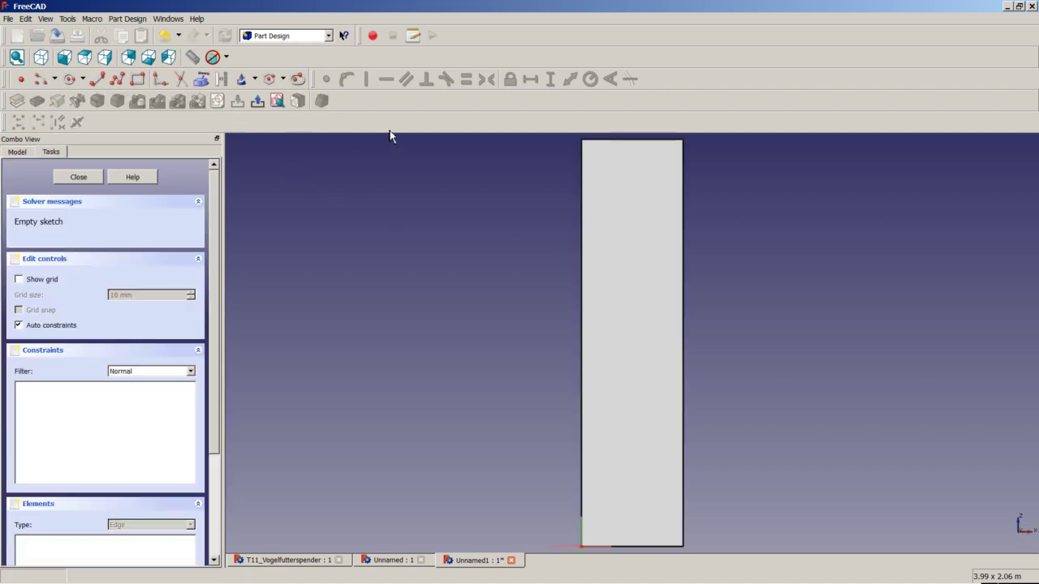
left_click(69, 79)
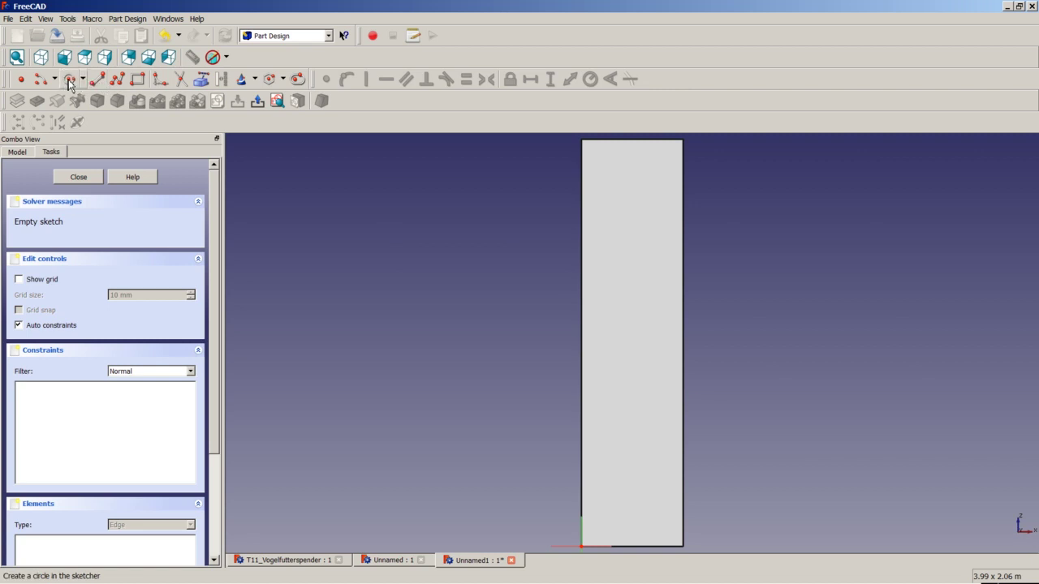
left_click(629, 209)
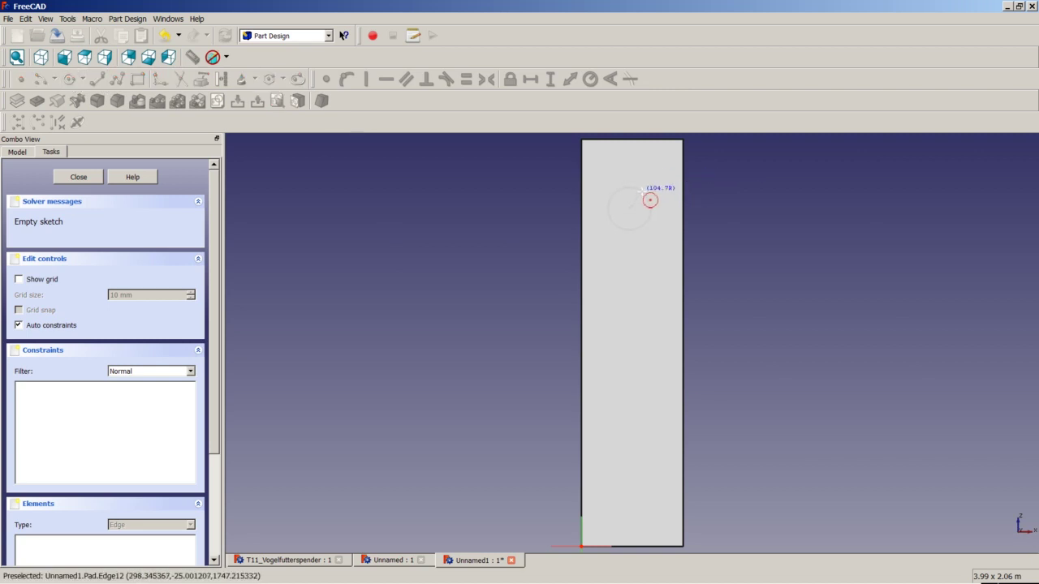
left_click(646, 205)
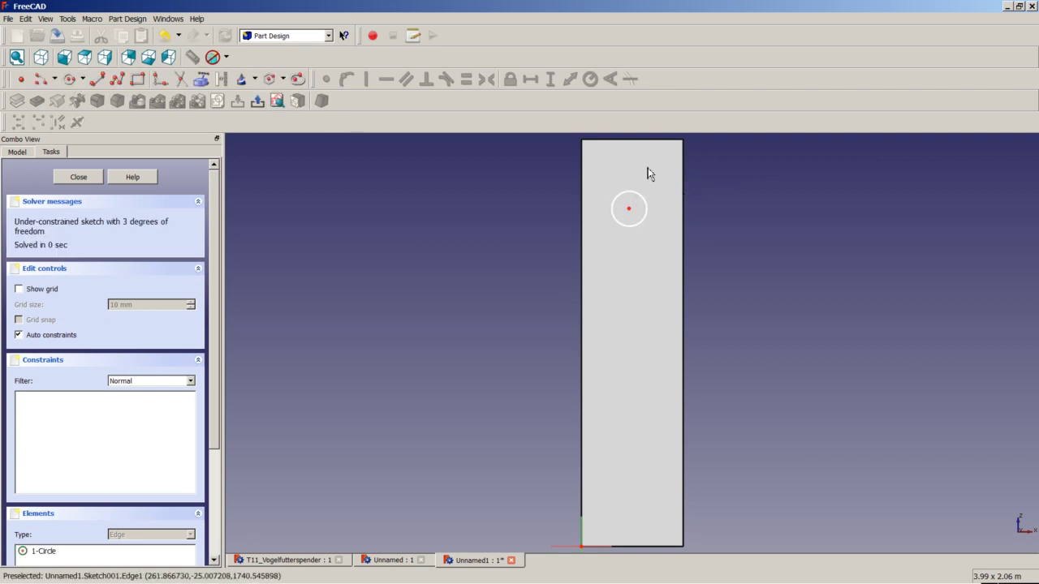
left_click(79, 178)
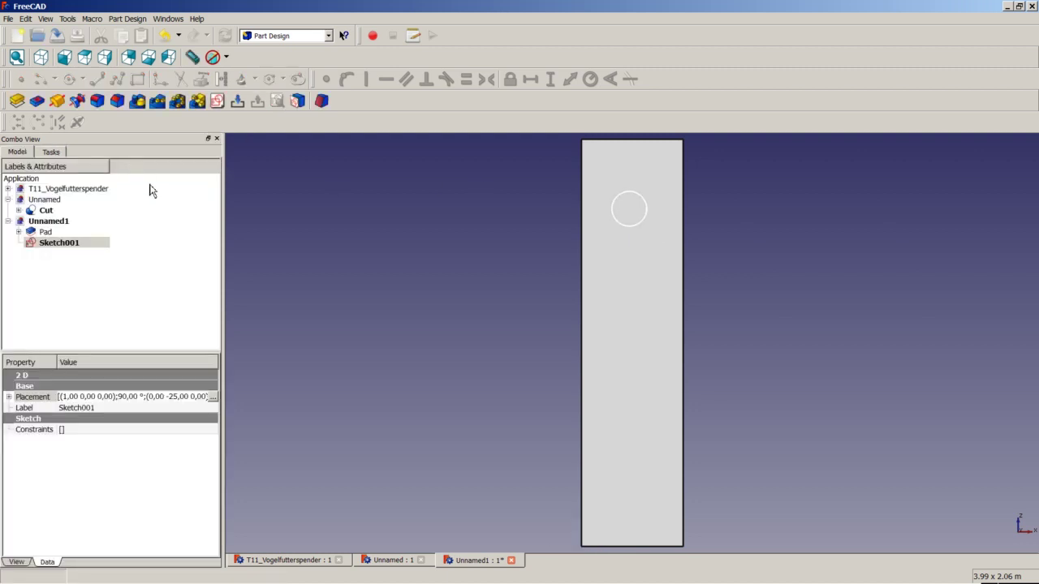
- Cut the circle through the entire board as a Through all pocket
left_click(36, 101)
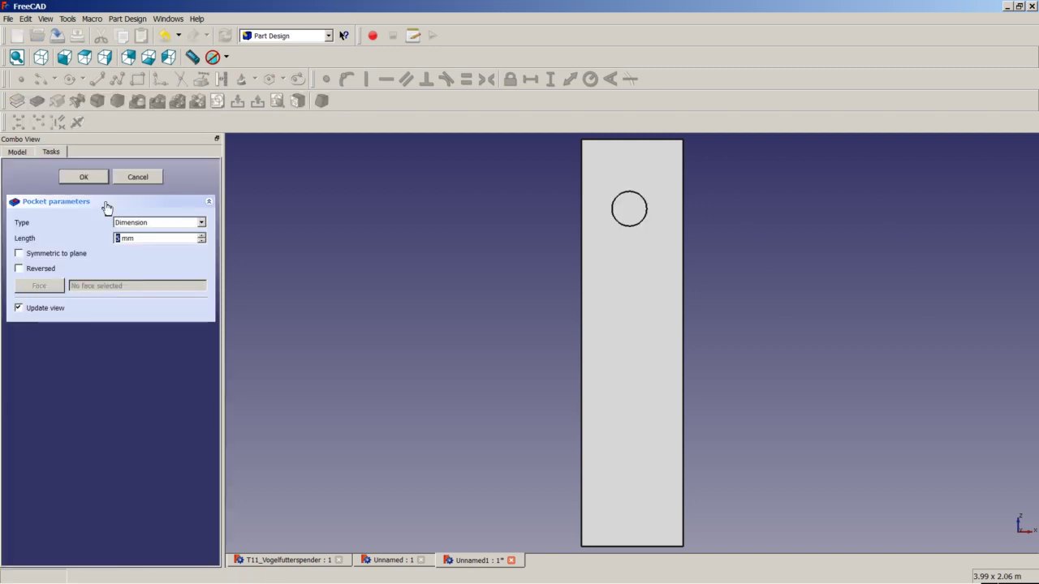
left_click(155, 222)
left_click(142, 241)
left_click(84, 177)
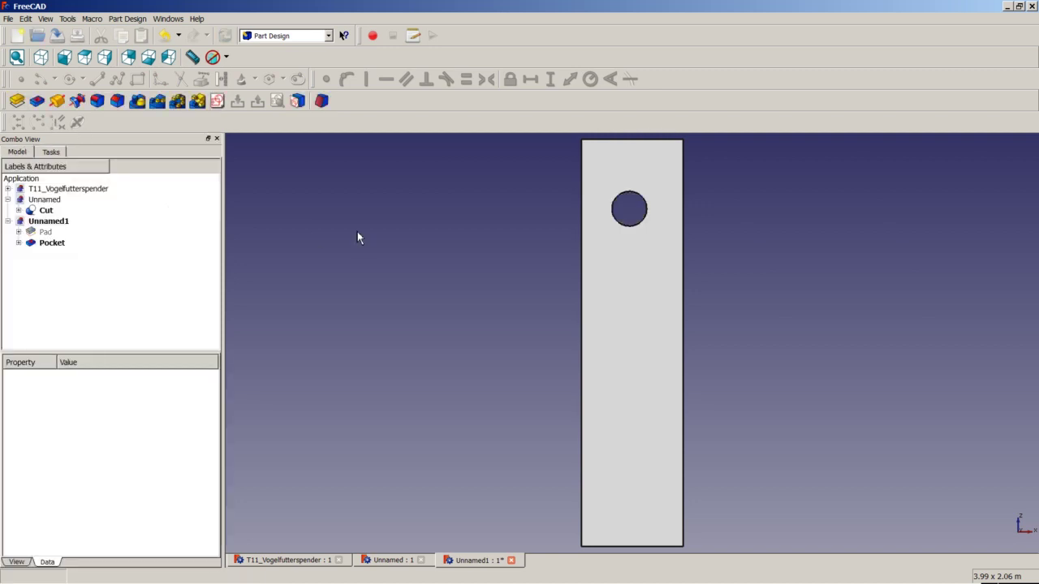
left_click(40, 57)
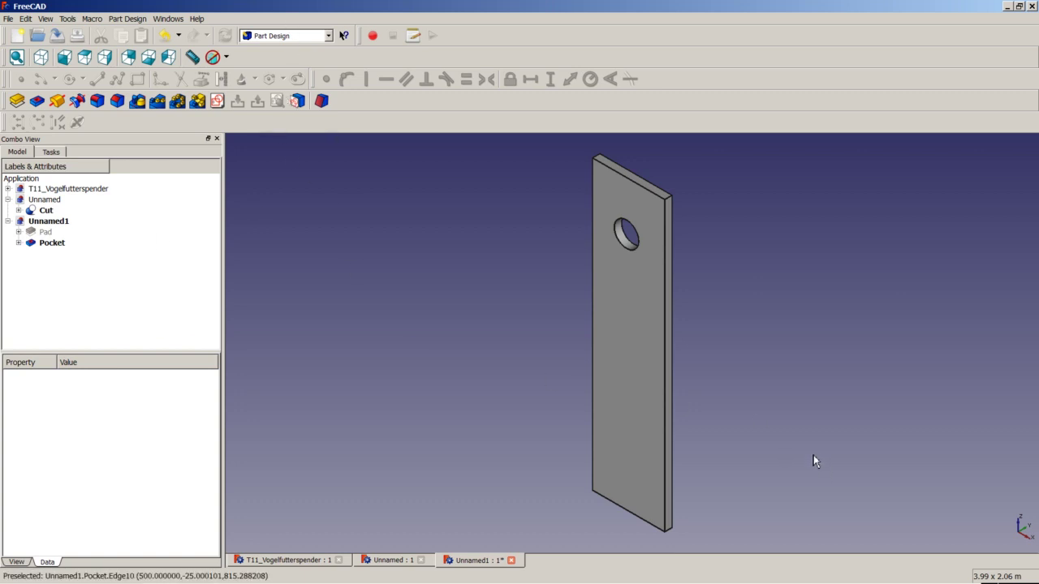
key("ctrl+z")
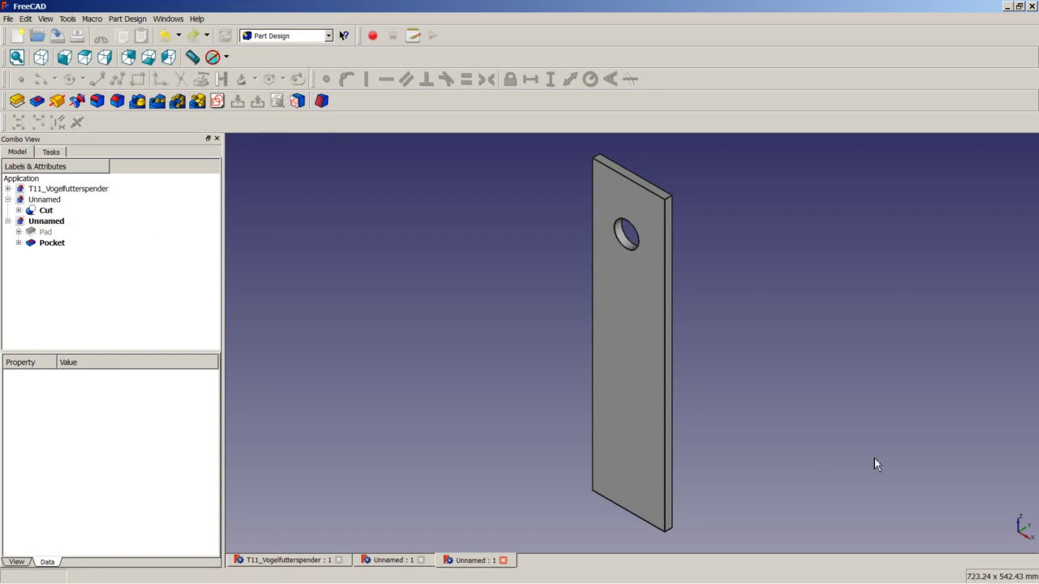
- Display the board in the Wireframe draw style and show the axis cross at the origin
left_click(226, 56)
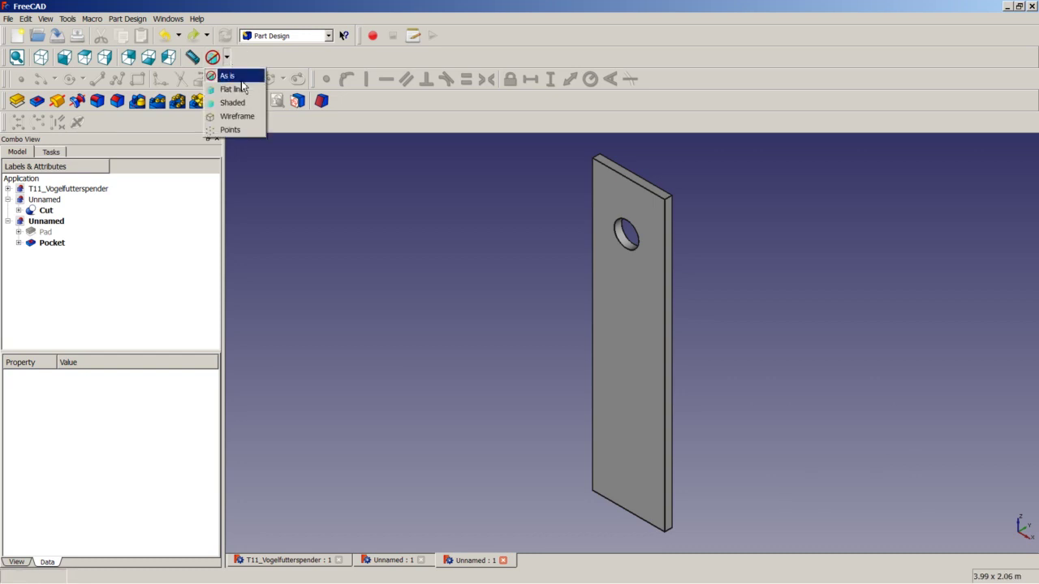
left_click(245, 120)
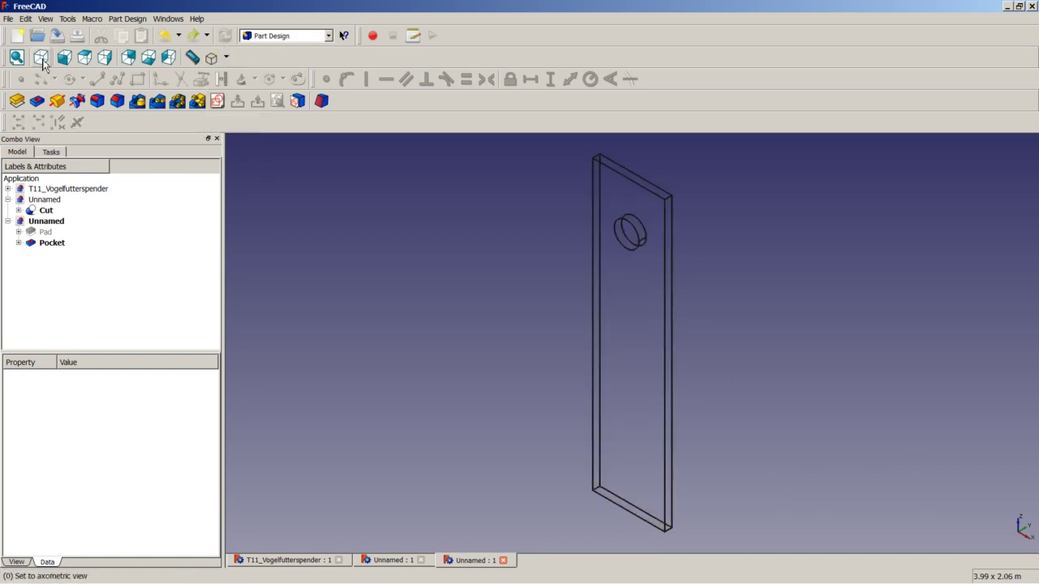
left_click(45, 17)
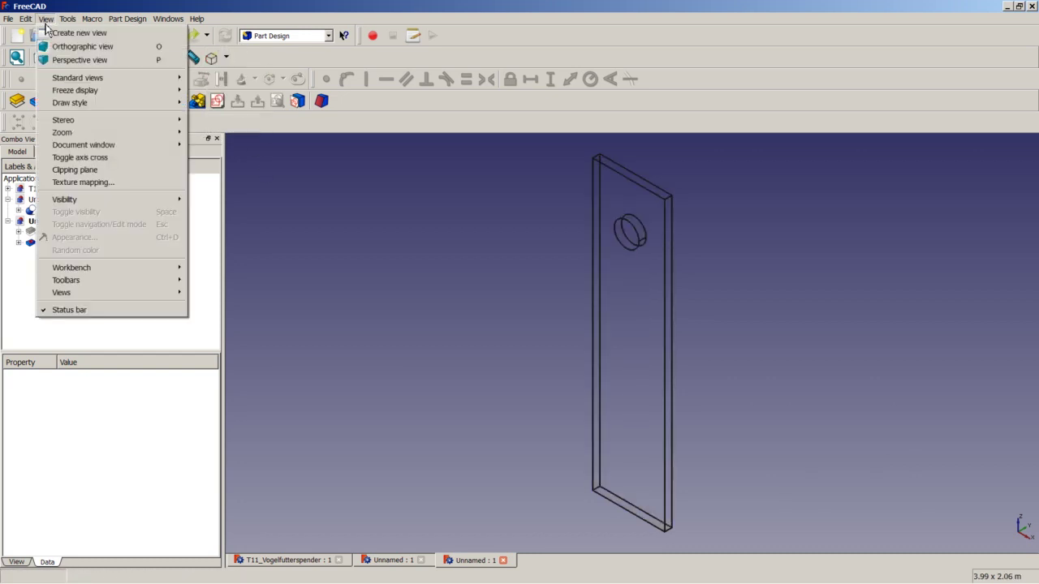
left_click(81, 157)
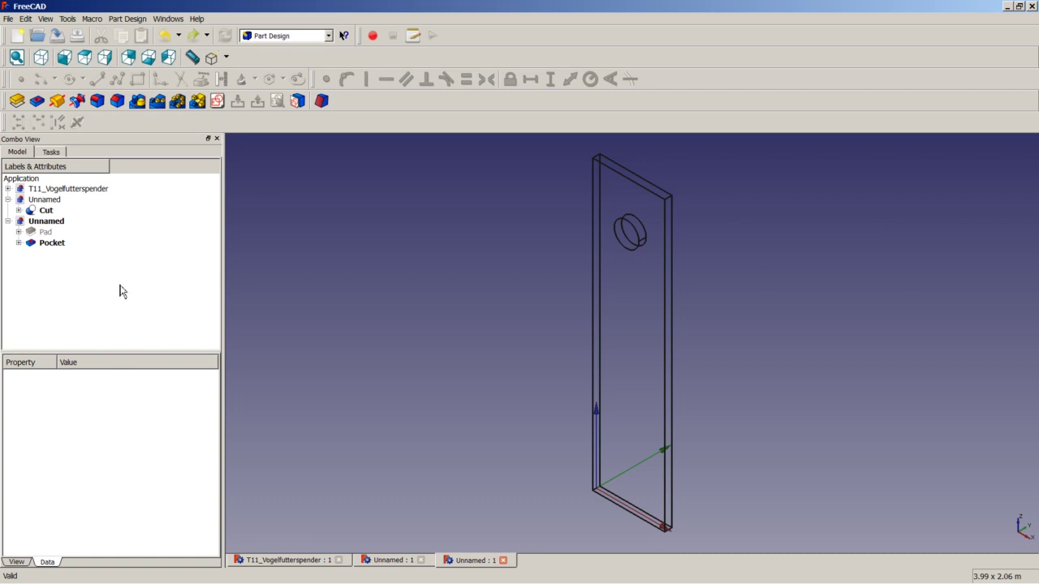
- Set the placement of the Pad's base sketch to an X translation of 500 mm and apply it
left_click(52, 245)
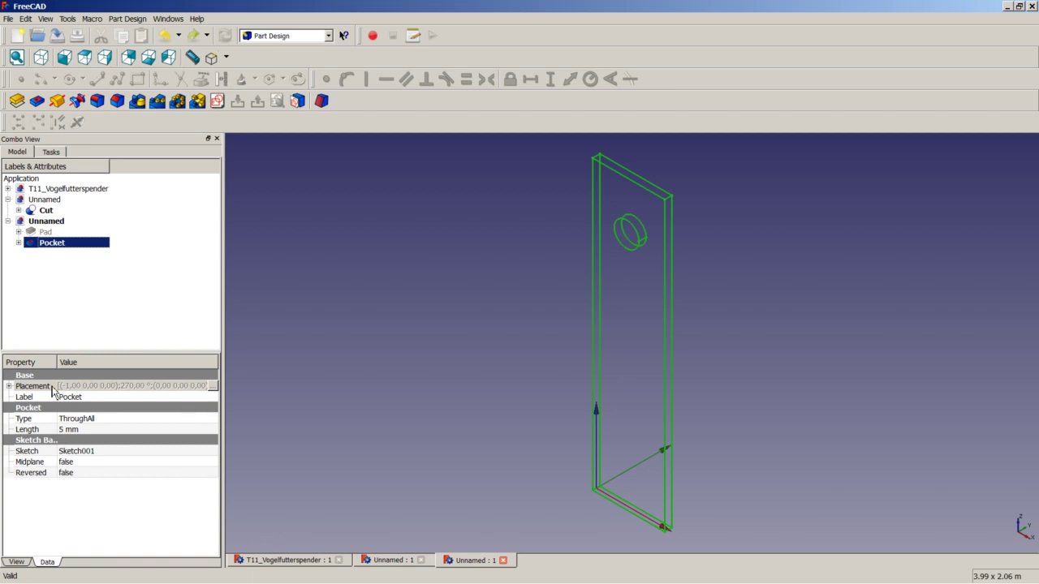
left_click(48, 234)
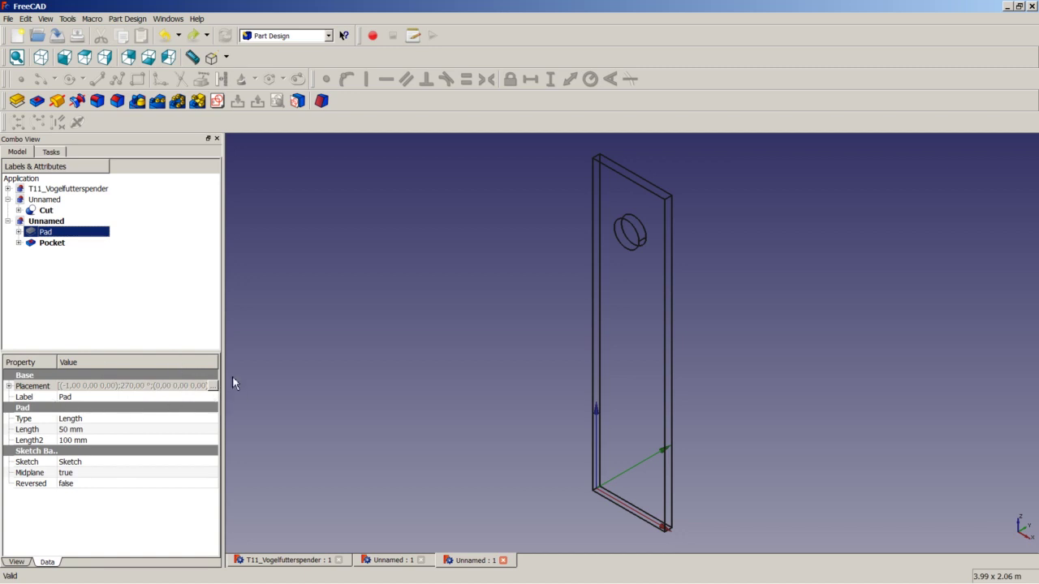
left_click(18, 232)
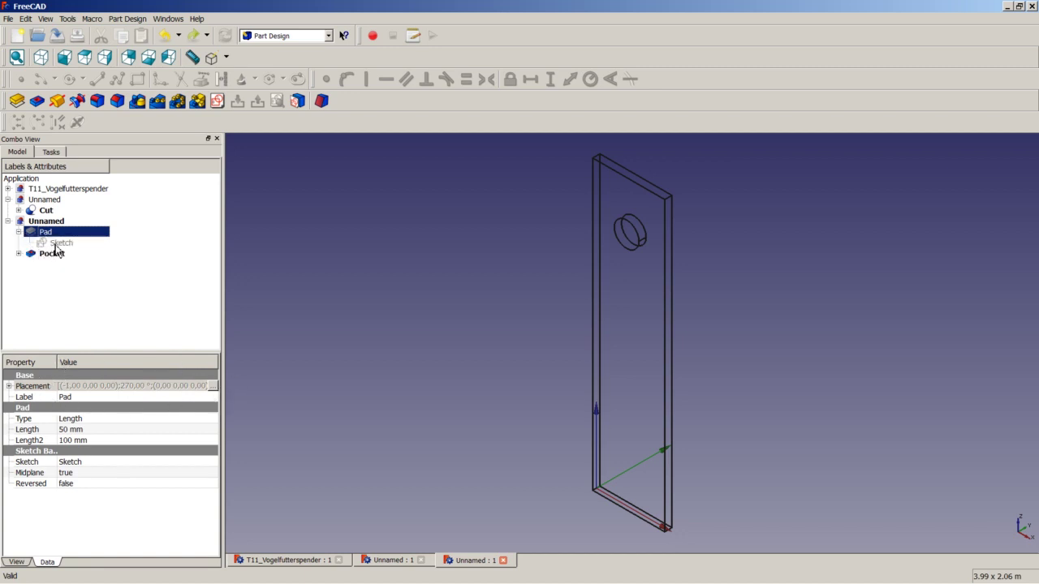
left_click(55, 245)
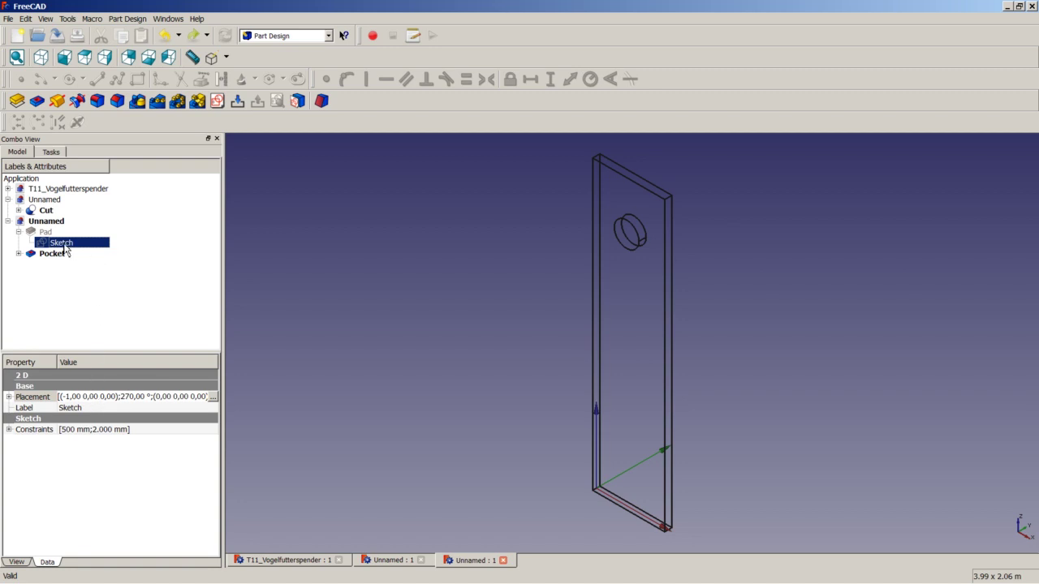
left_click(213, 397)
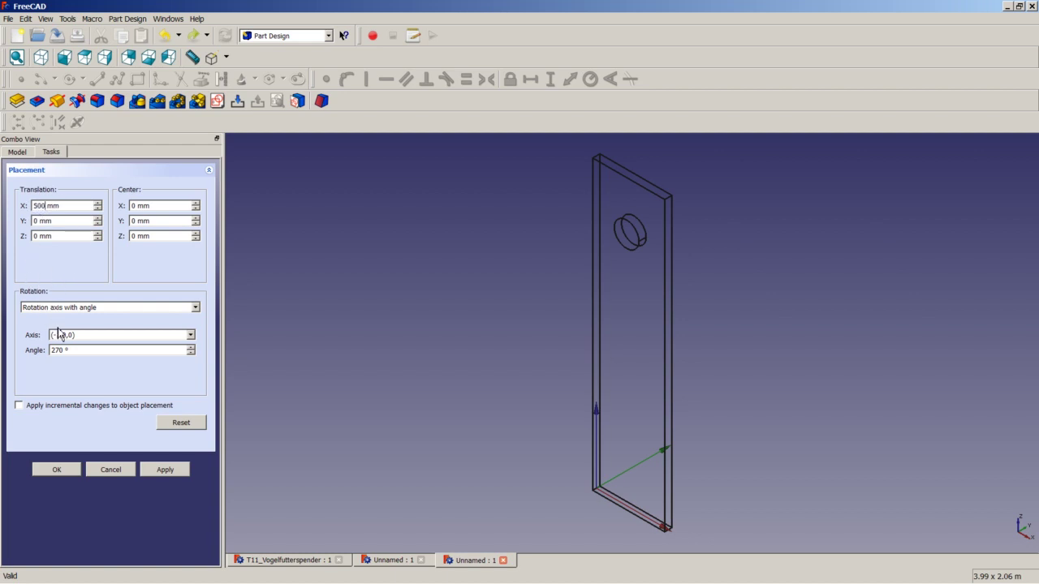
left_click(172, 474)
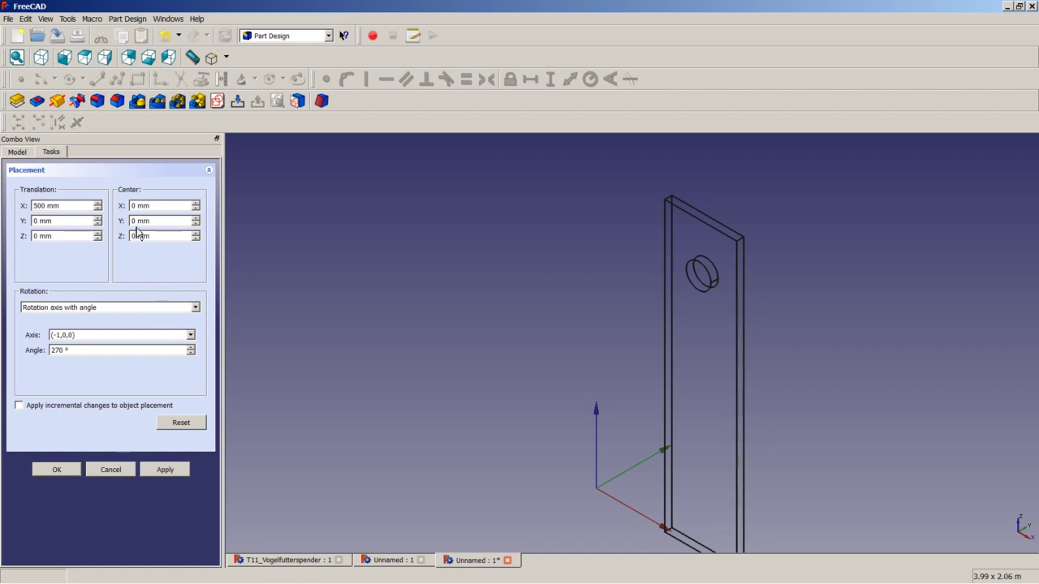
- Rotate the base sketch by 45° about the Z axis as an incremental placement change
left_click(58, 408)
left_click(85, 336)
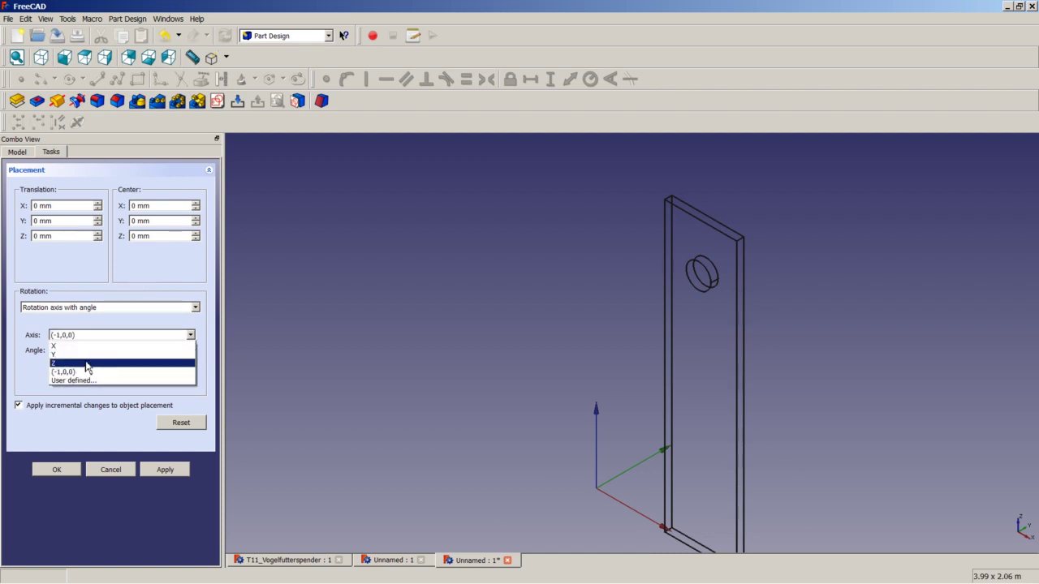
left_click(87, 364)
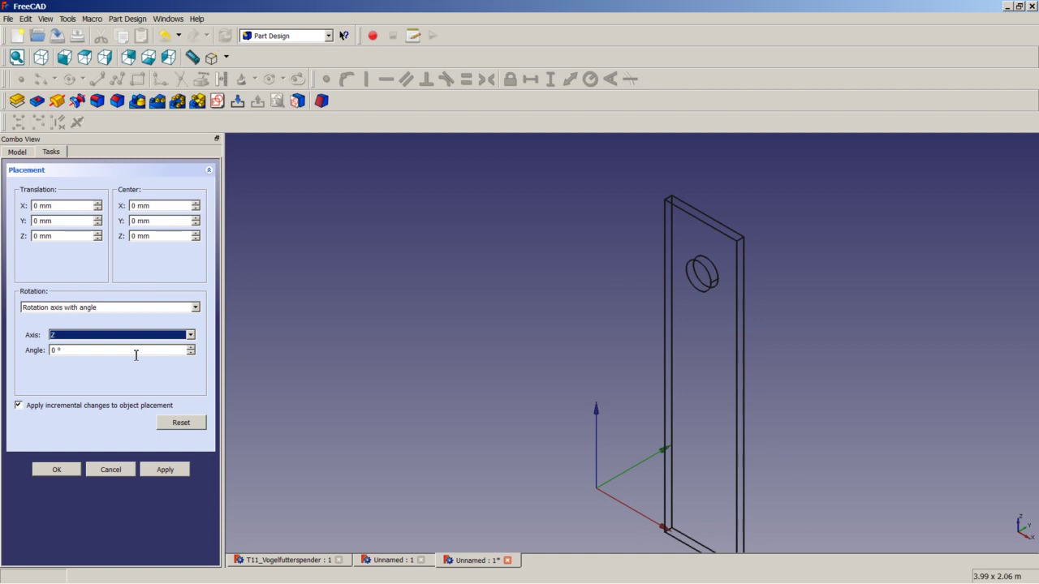
left_click(71, 354)
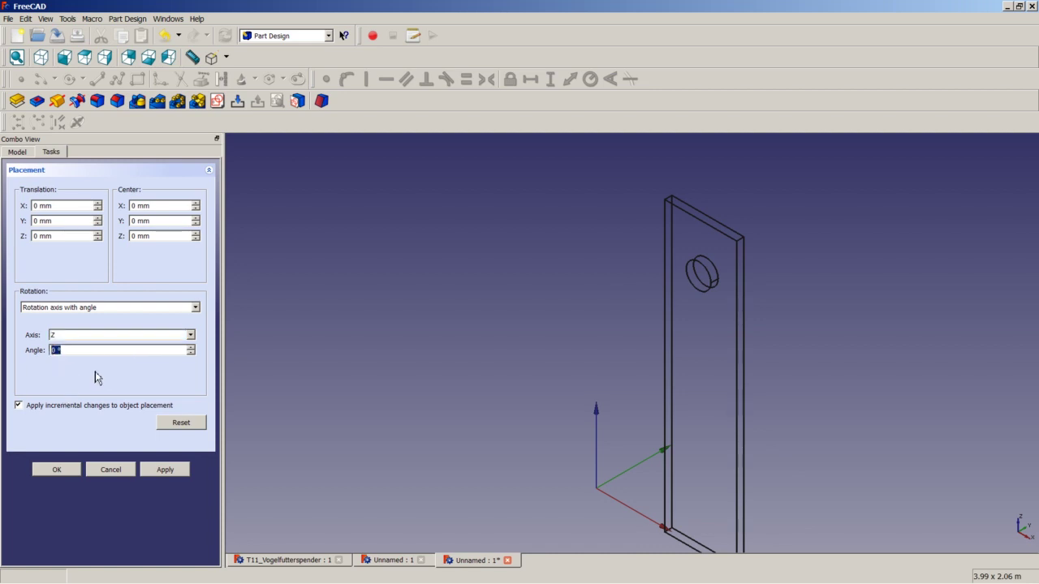
type("45")
left_click(165, 469)
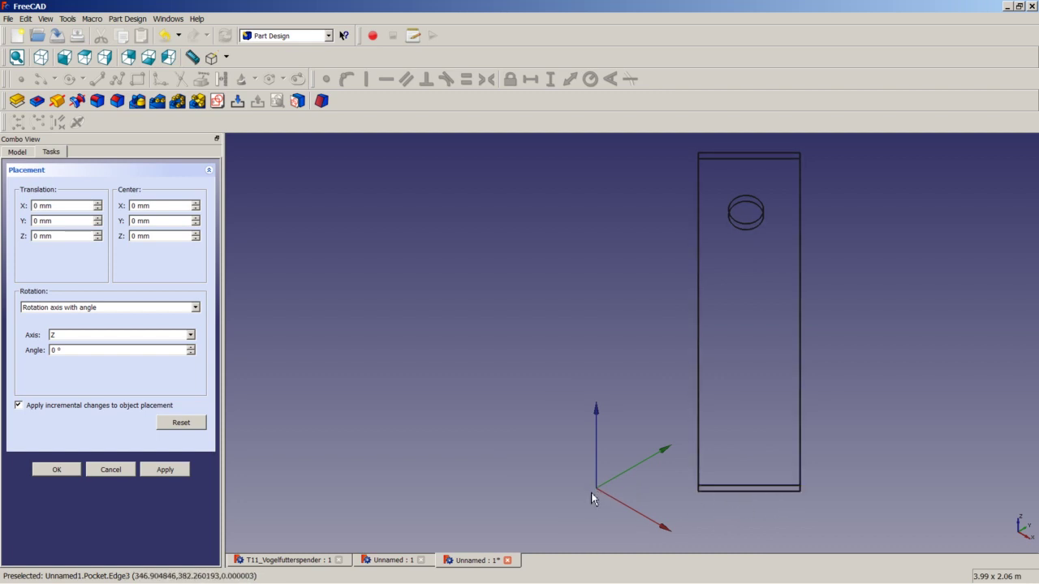
left_click(56, 470)
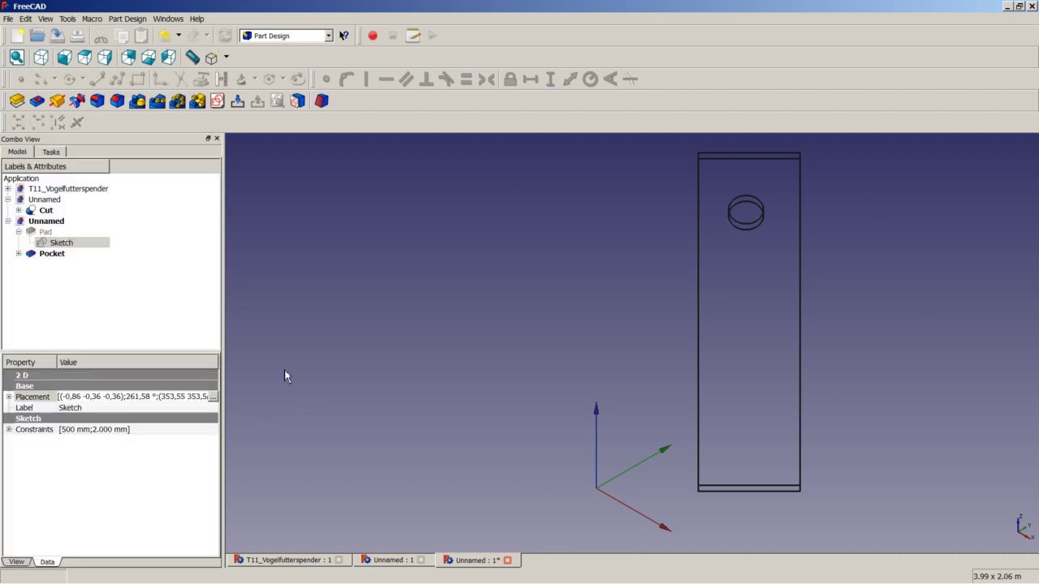
- Undo the sketch's 45° rotation and recompute the document
left_click(165, 39)
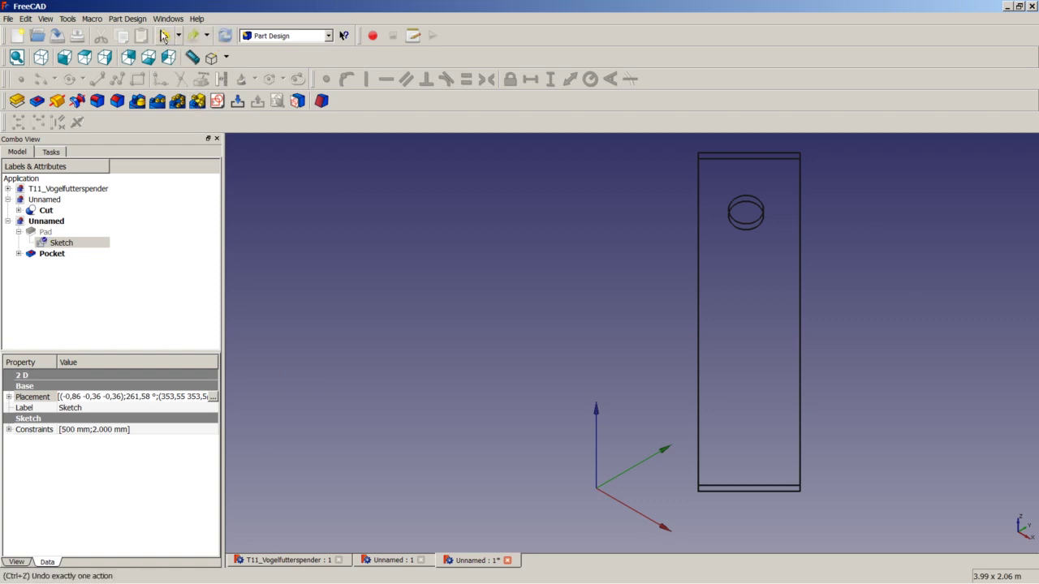
left_click(228, 41)
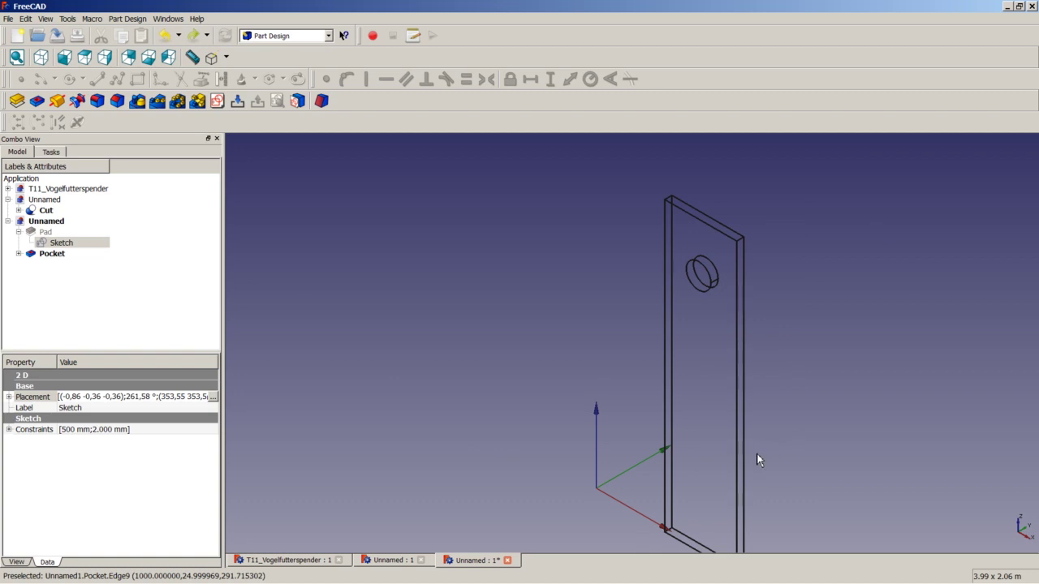
scroll(751, 457, "down", 3)
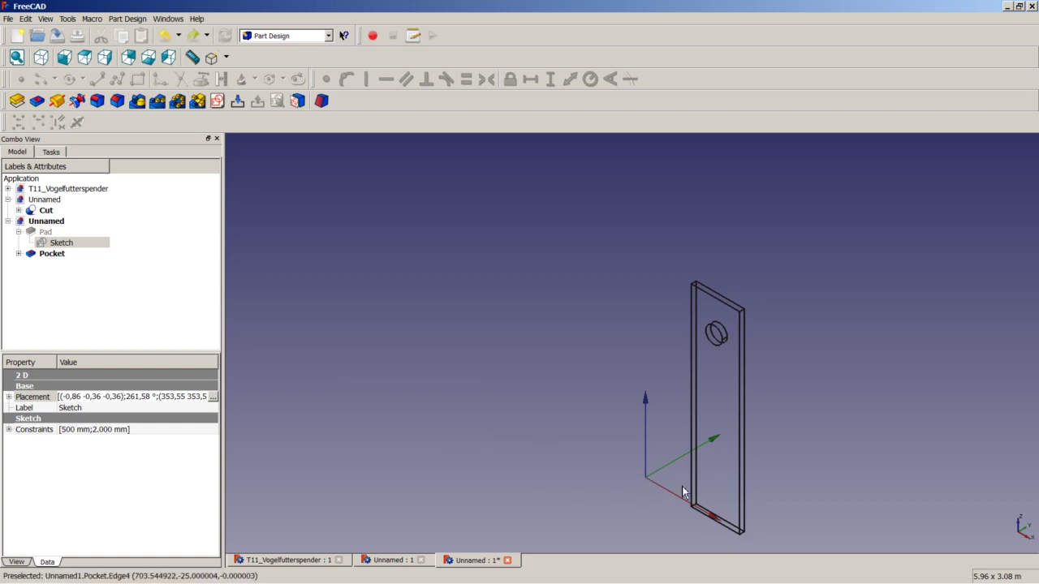
- Rotate the Pad's base sketch by 45° about the Z axis around a center at X 1000 mm, as an incremental placement change
left_click(858, 451)
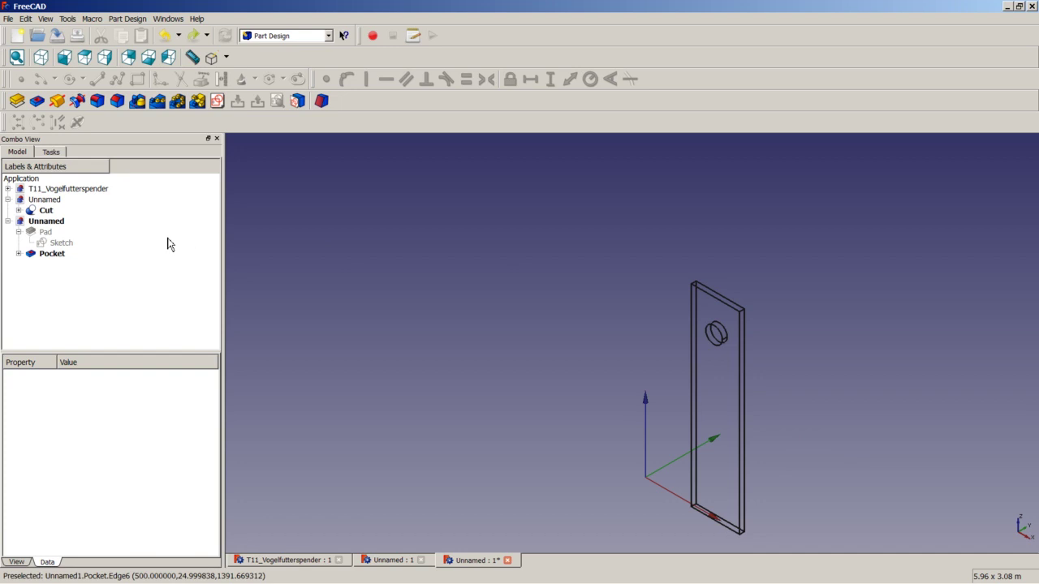
left_click(62, 243)
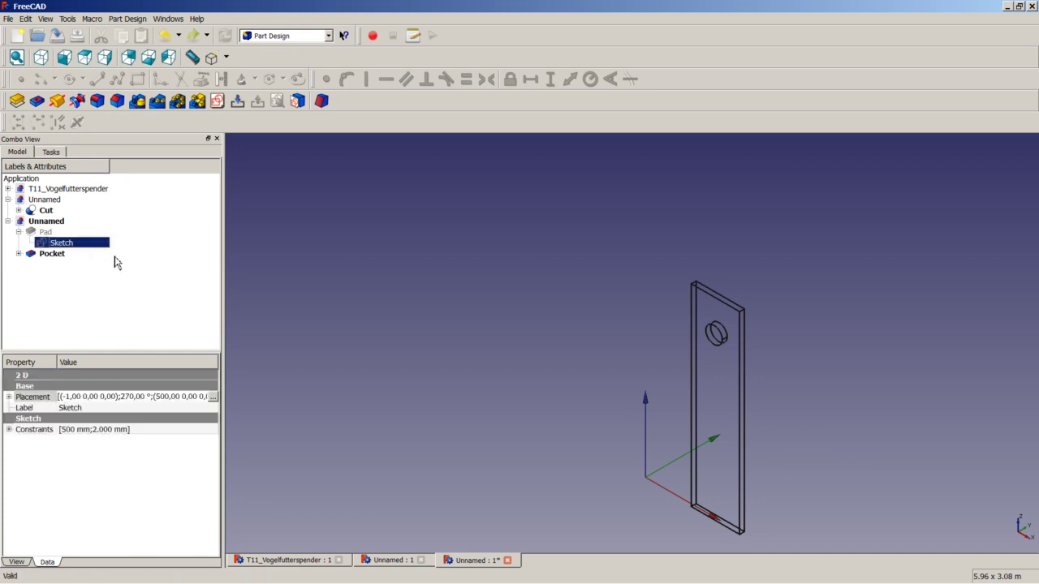
left_click(214, 397)
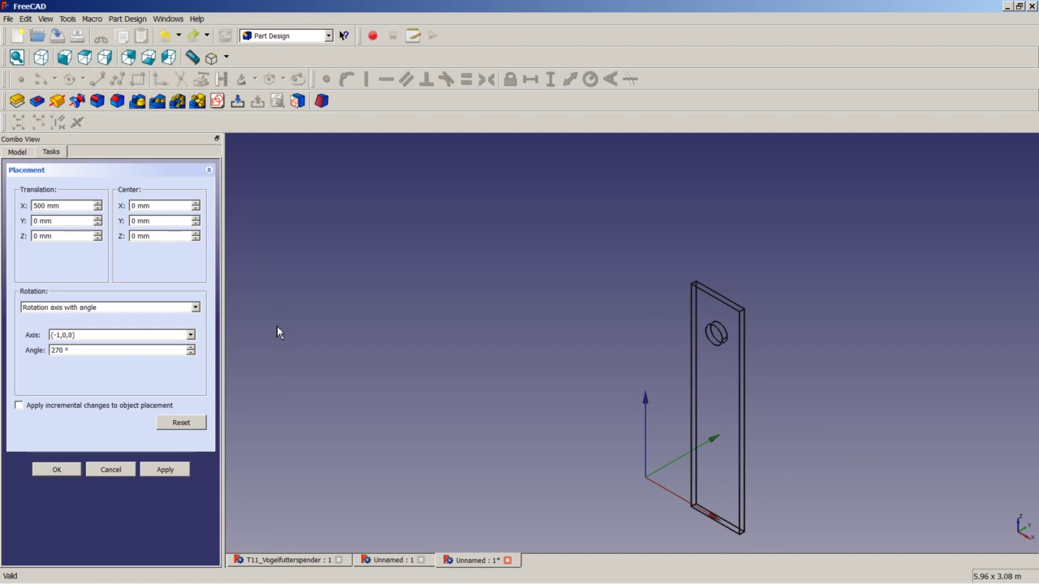
left_click(73, 409)
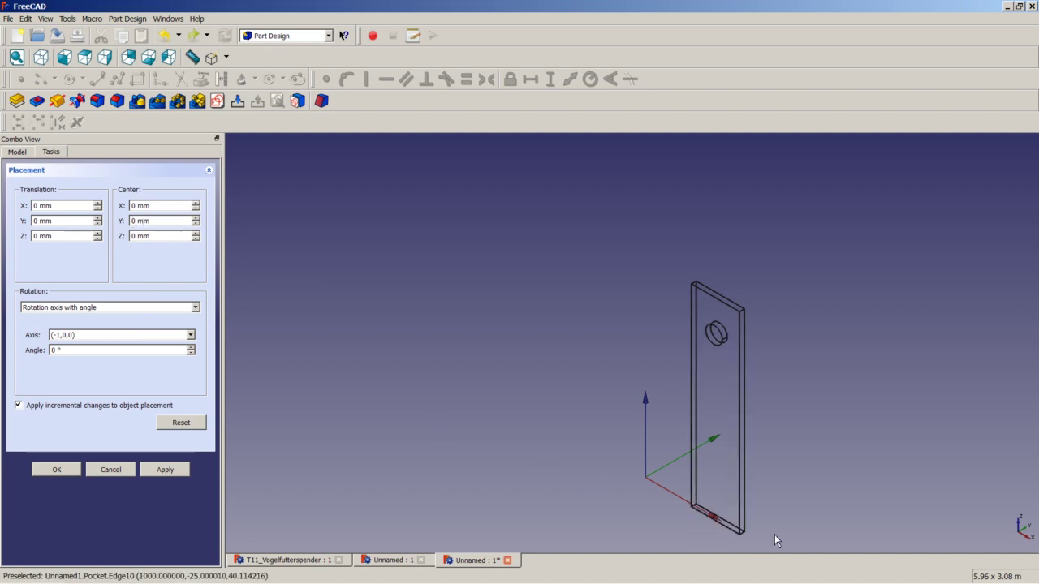
scroll(757, 538, "up", 5)
scroll(756, 542, "up", 1)
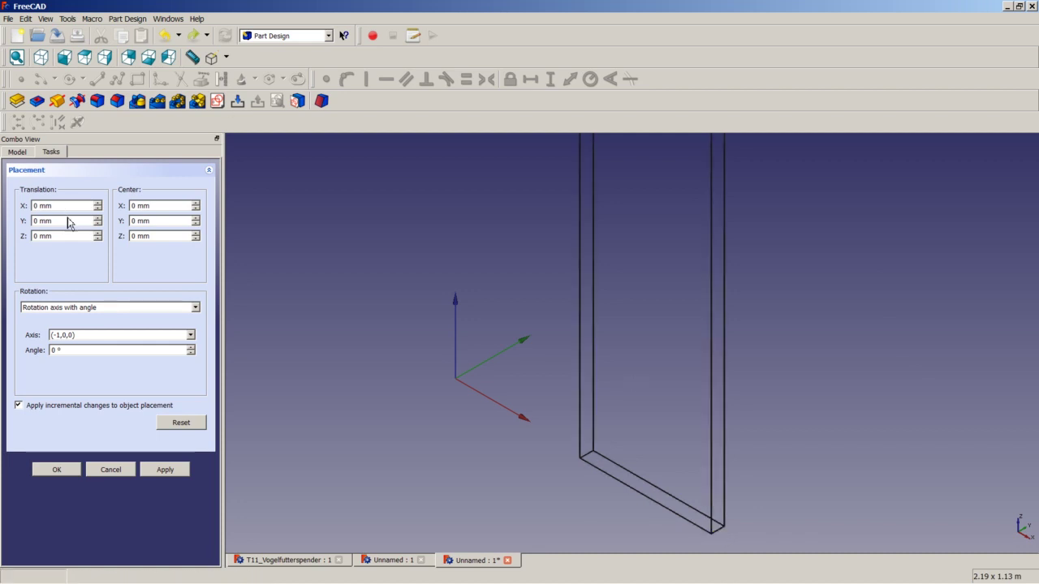
left_click_drag(140, 206, 130, 206)
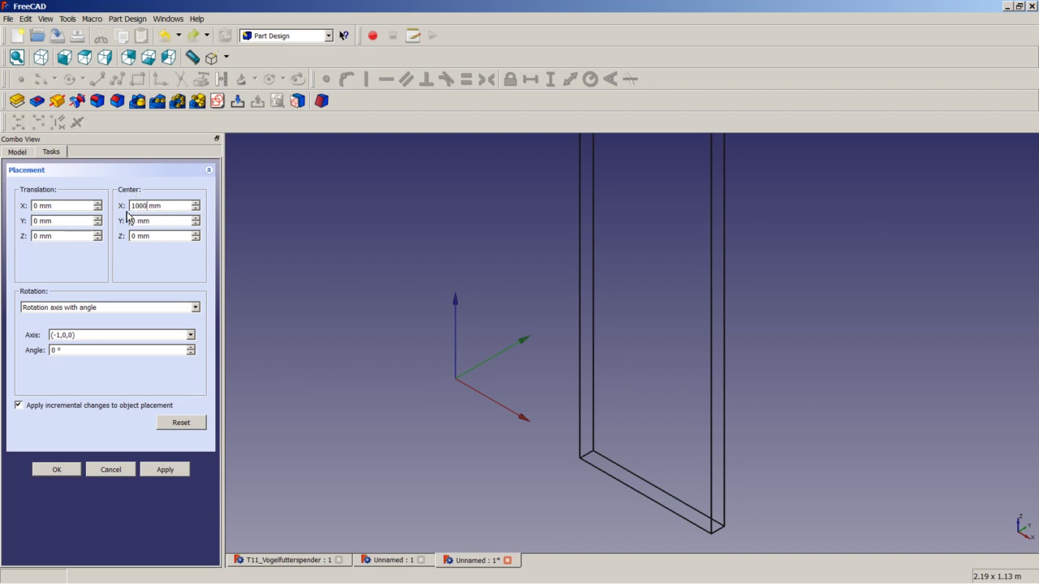
left_click(92, 335)
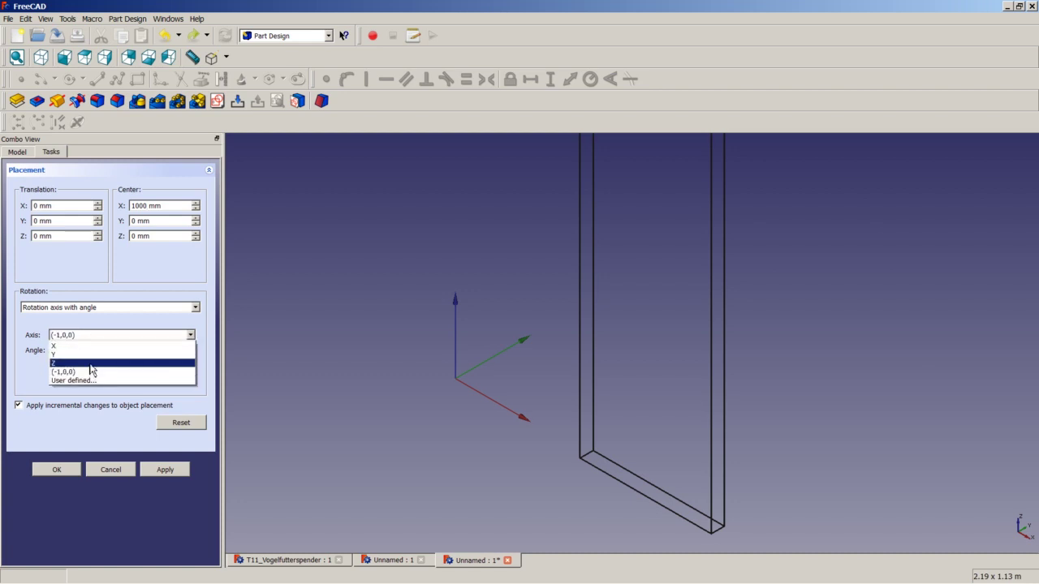
left_click(91, 363)
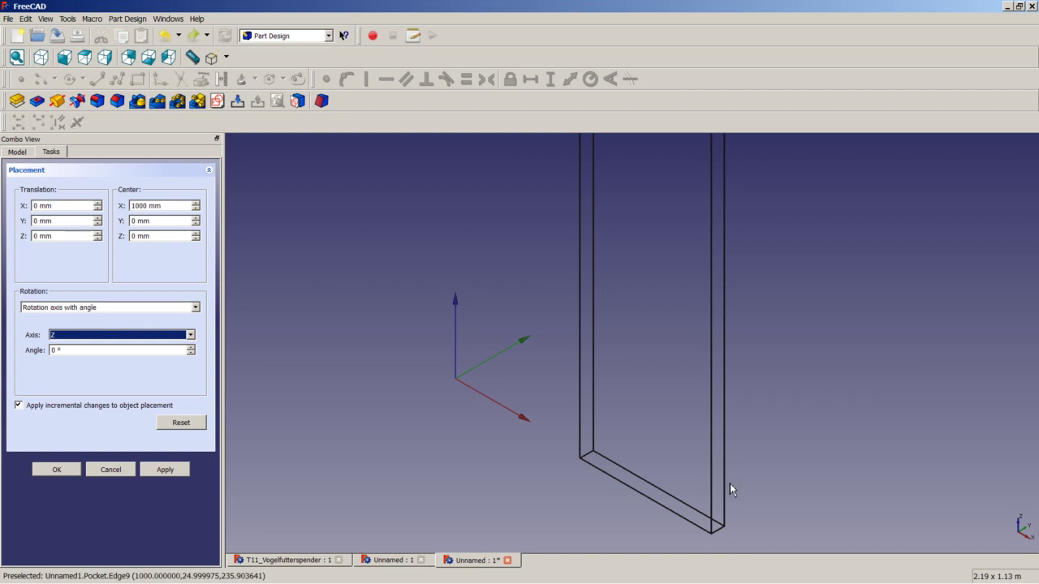
double_click(55, 350)
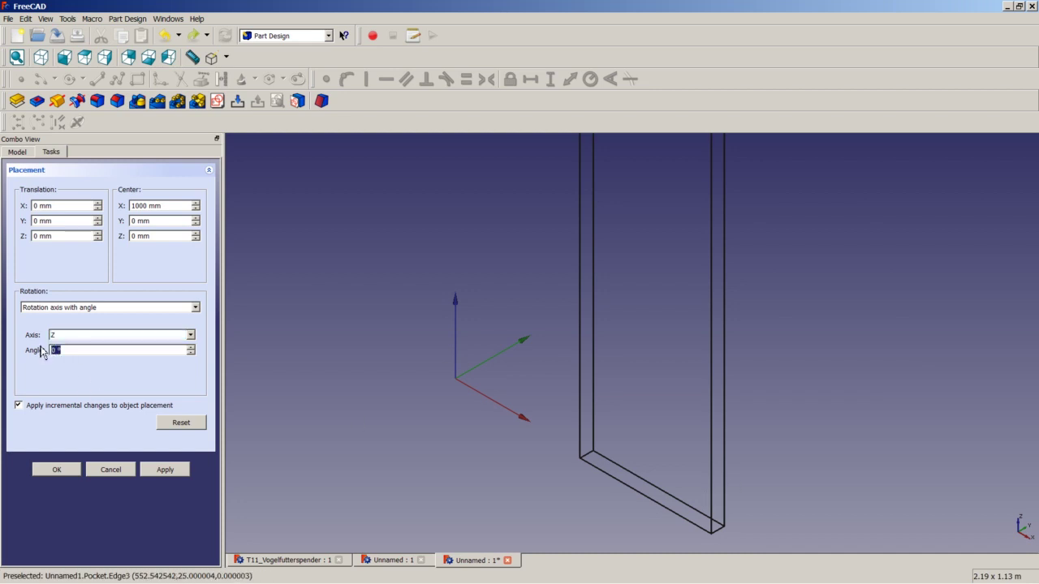
type("45")
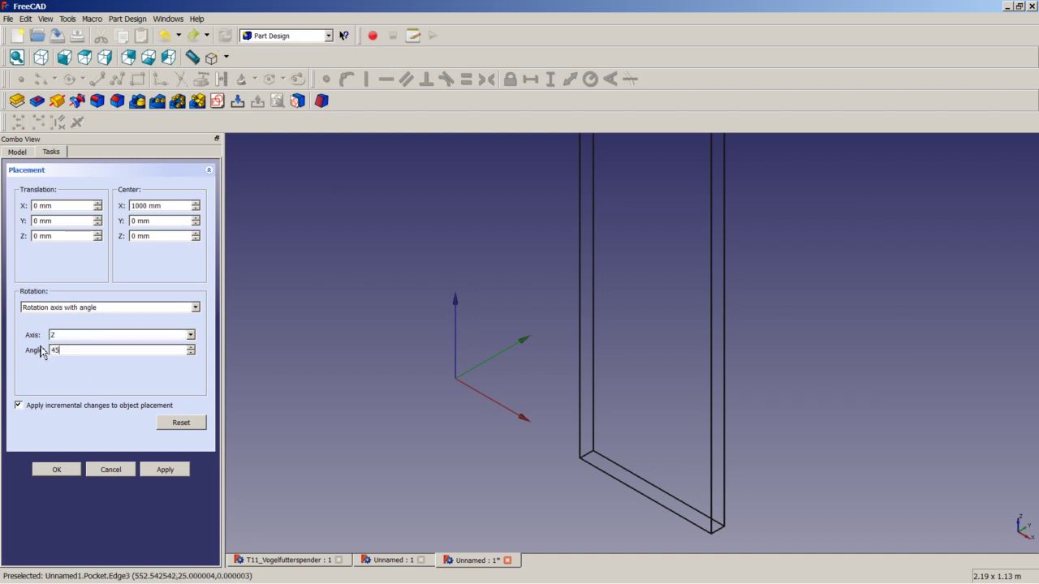
left_click(167, 472)
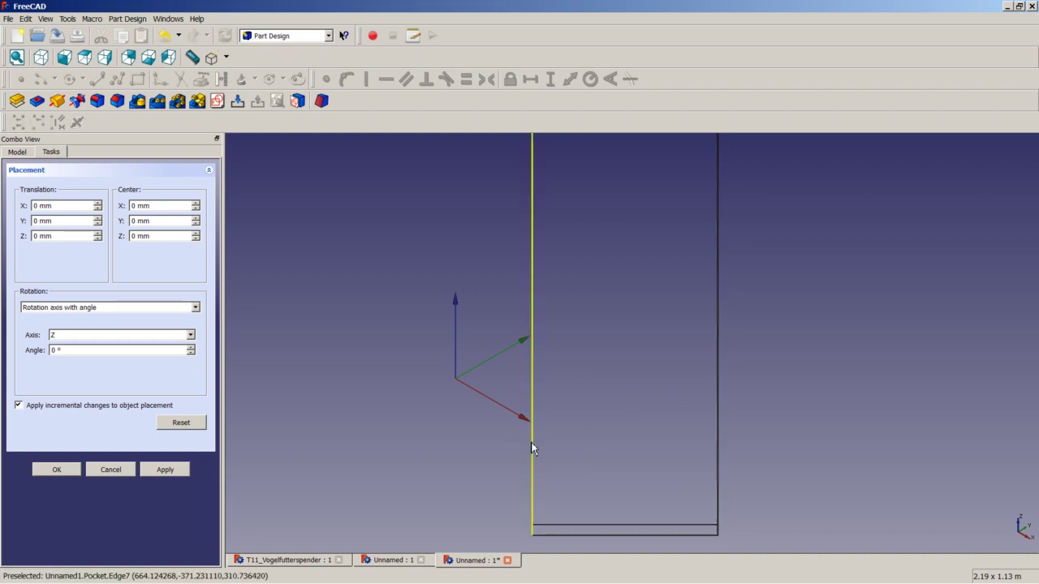
- Close the placement settings and undo the base sketch's rotation around the offset center
scroll(555, 441, "down", 5)
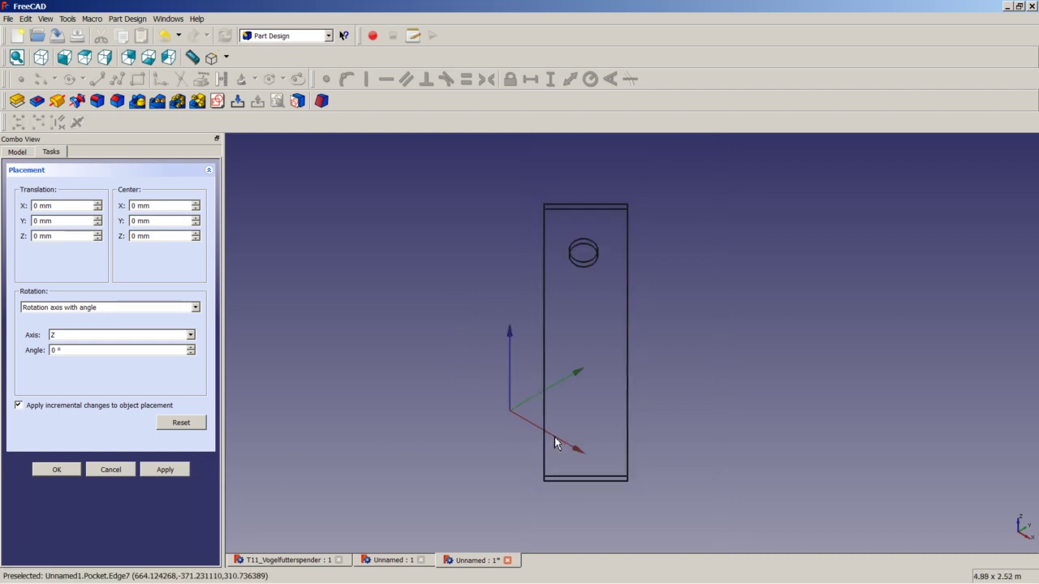
middle_click_drag(580, 371, 586, 419)
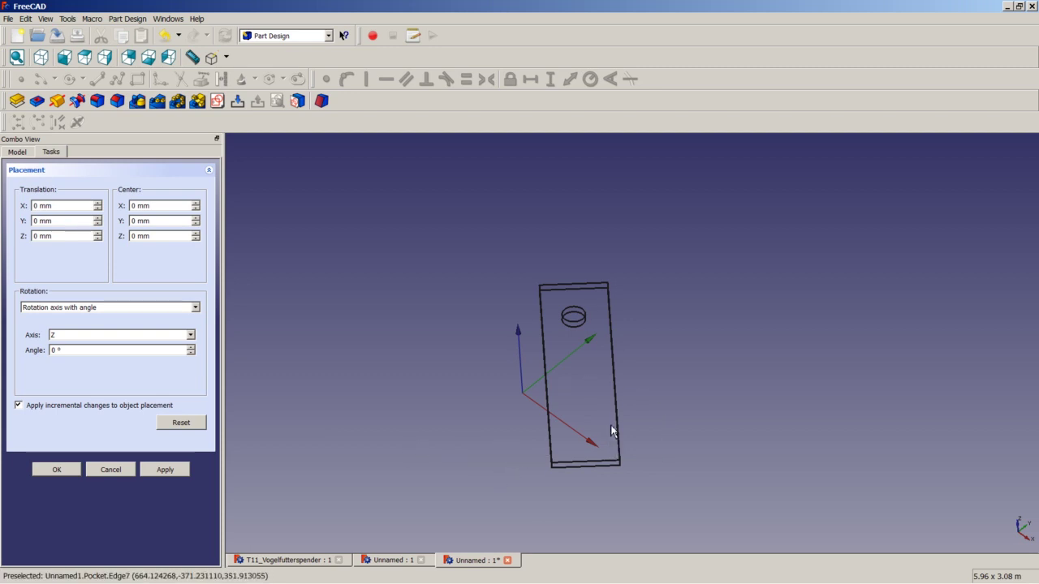
middle_click_drag(529, 404, 566, 401)
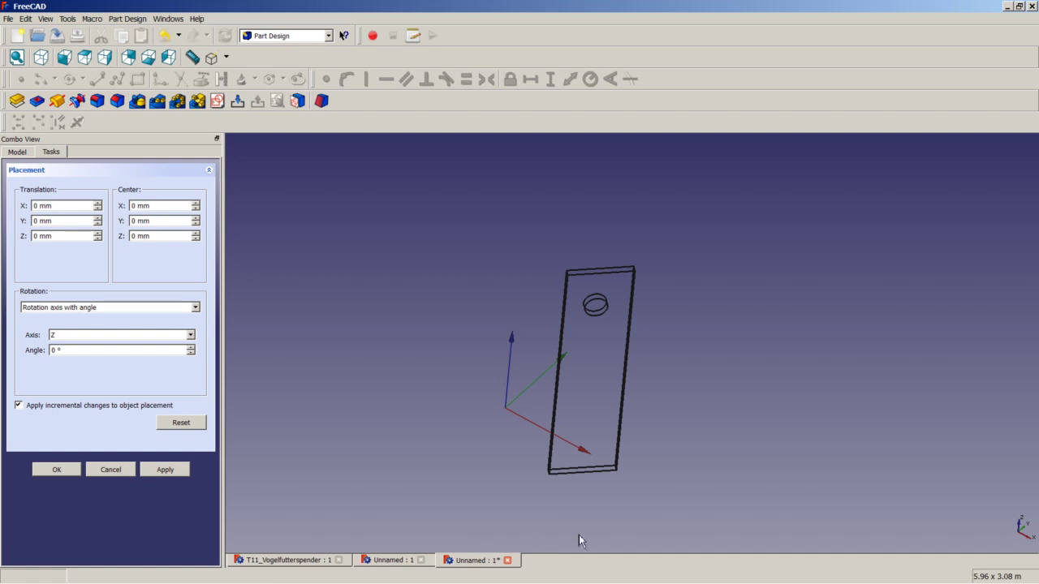
left_click(124, 472)
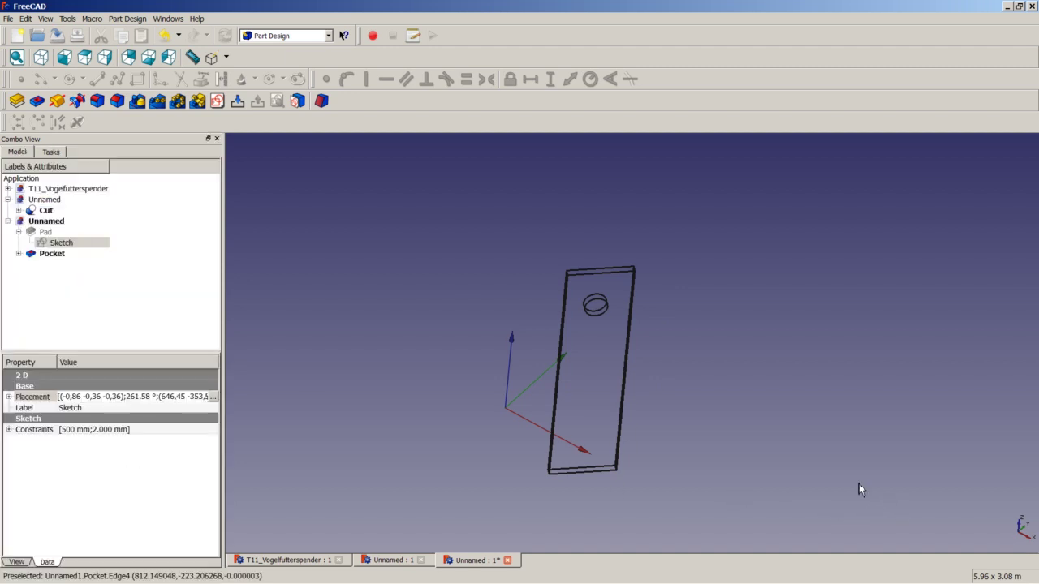
key("ctrl+z")
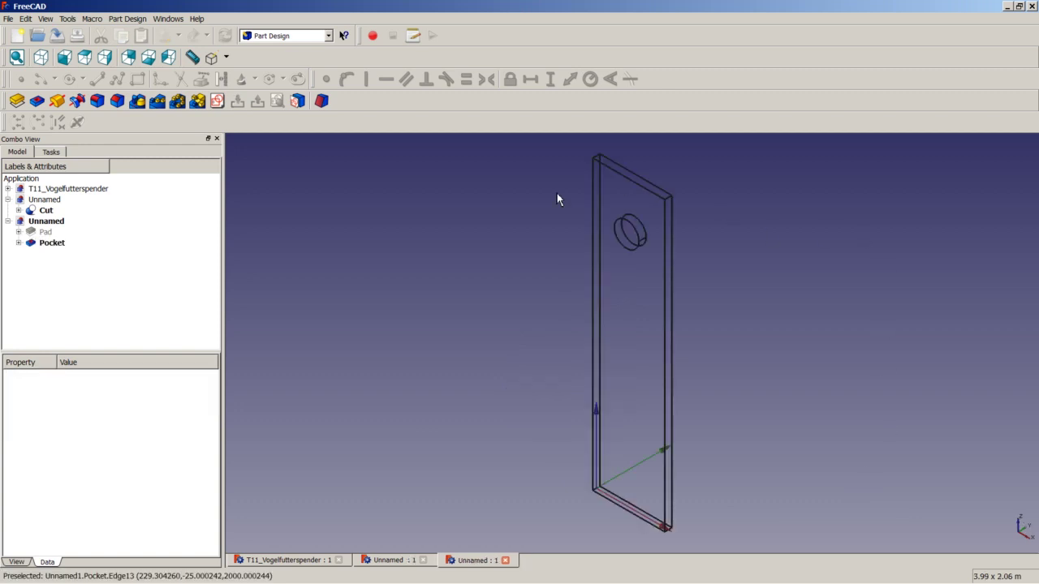
- Switch to the Draft workbench and make the Pad's base sketch visible
left_click(284, 35)
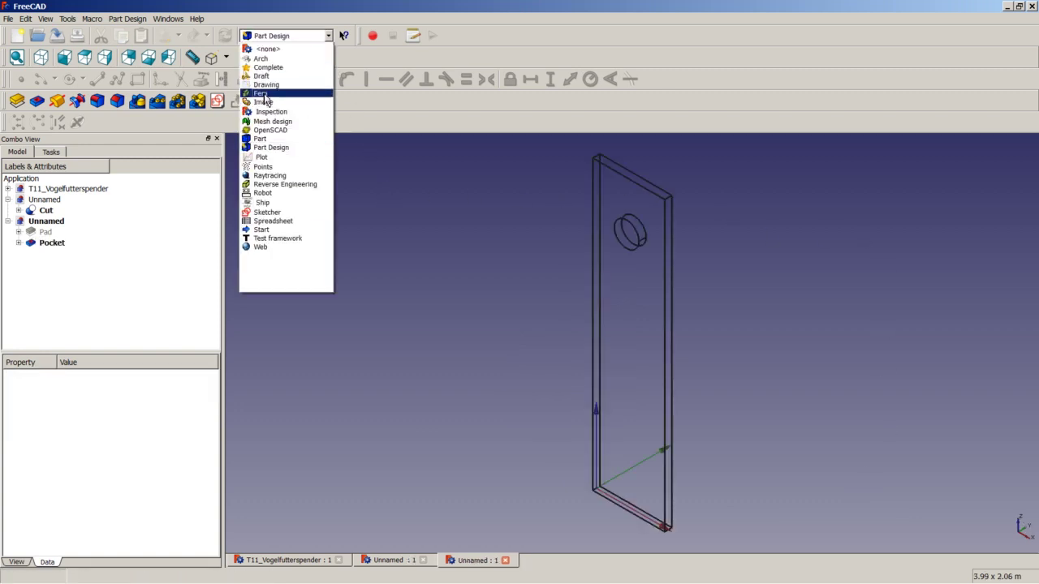
left_click(279, 77)
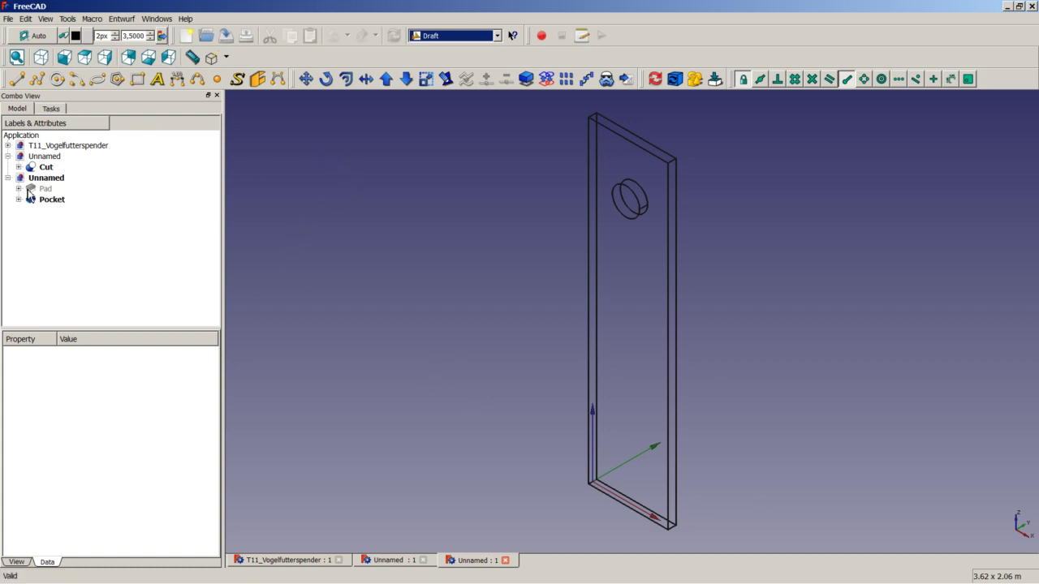
left_click(19, 189)
left_click(57, 199)
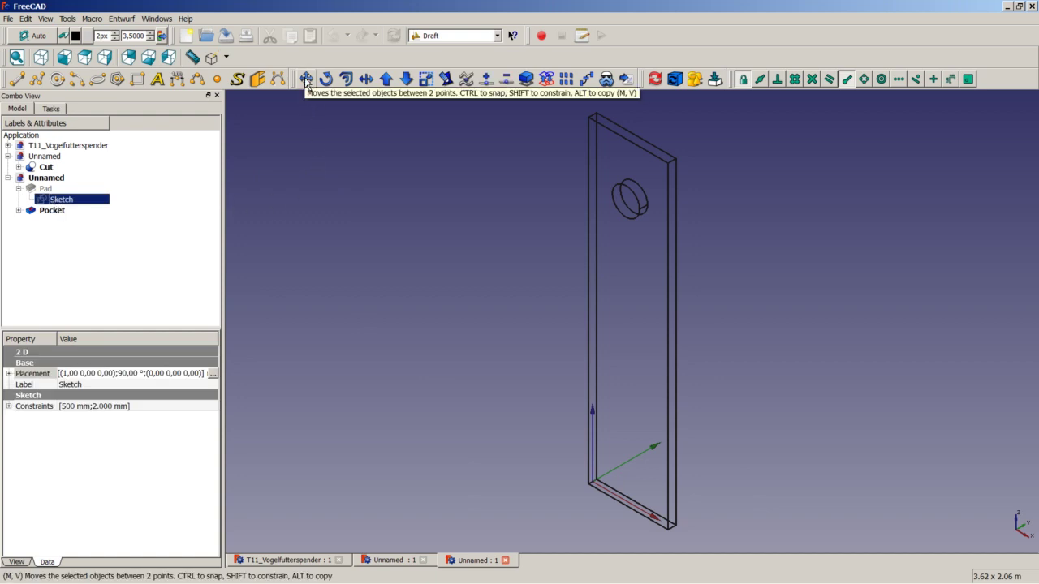
right_click(100, 203)
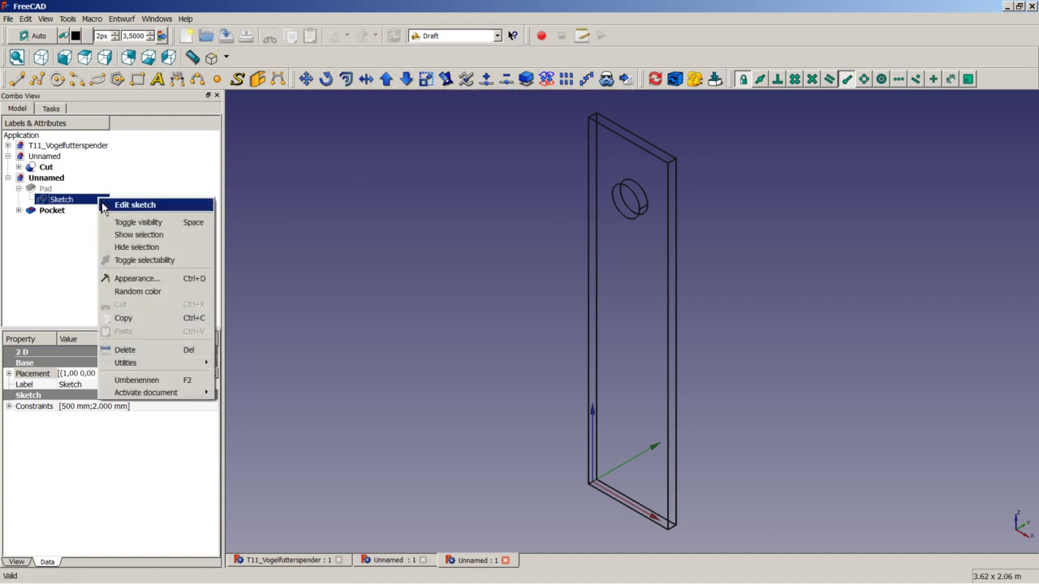
left_click(114, 227)
scroll(641, 115, "up", 6)
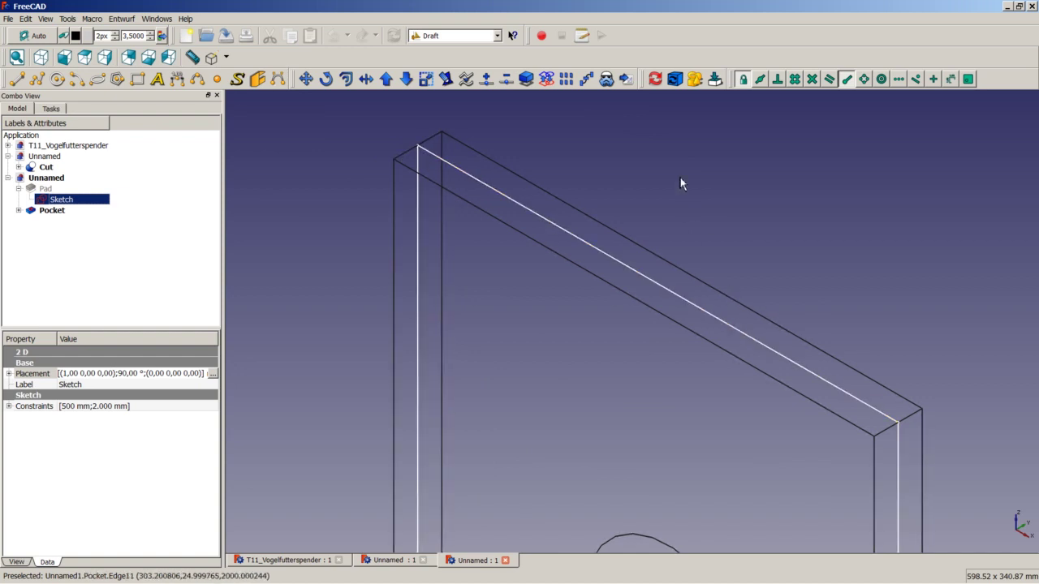
- Turn off endpoint snapping and turn on midpoint snapping
left_click(849, 79)
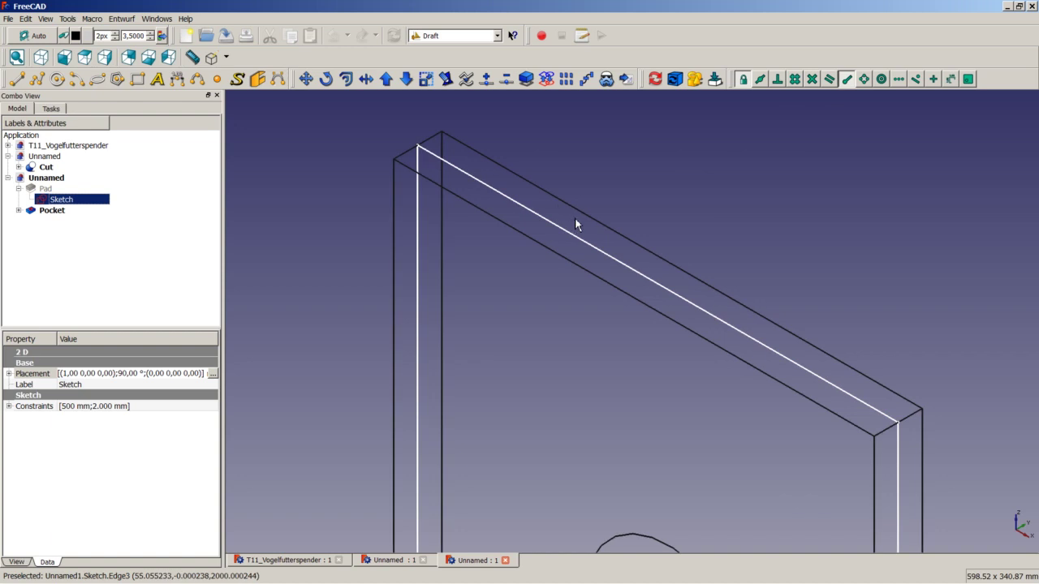
left_click(816, 195)
left_click(849, 80)
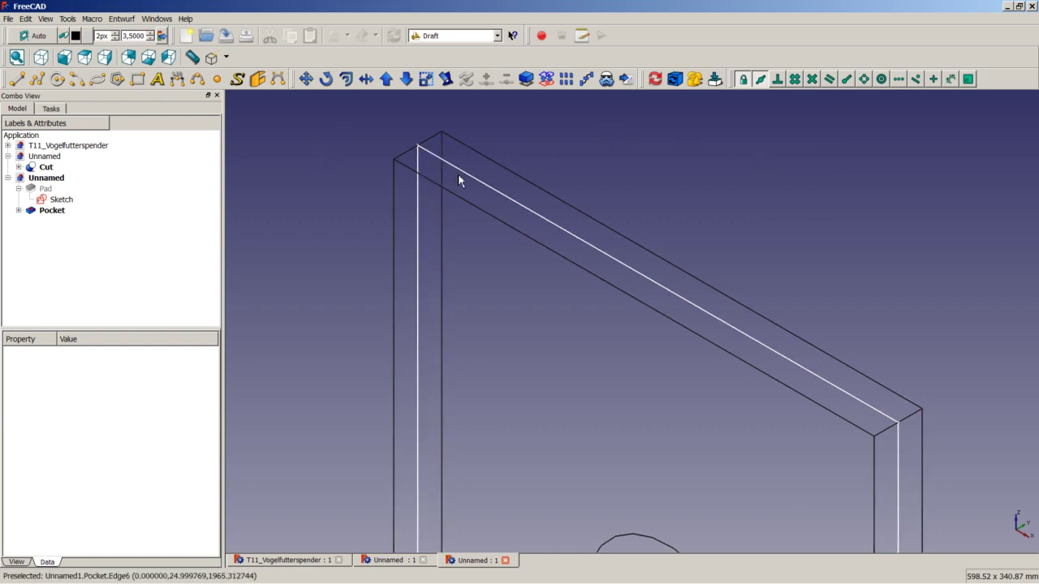
- Move the base sketch from its upper edge's midpoint by about 671 mm in local X, 115 mm in local Y and -1299 mm in local Z
left_click(61, 201)
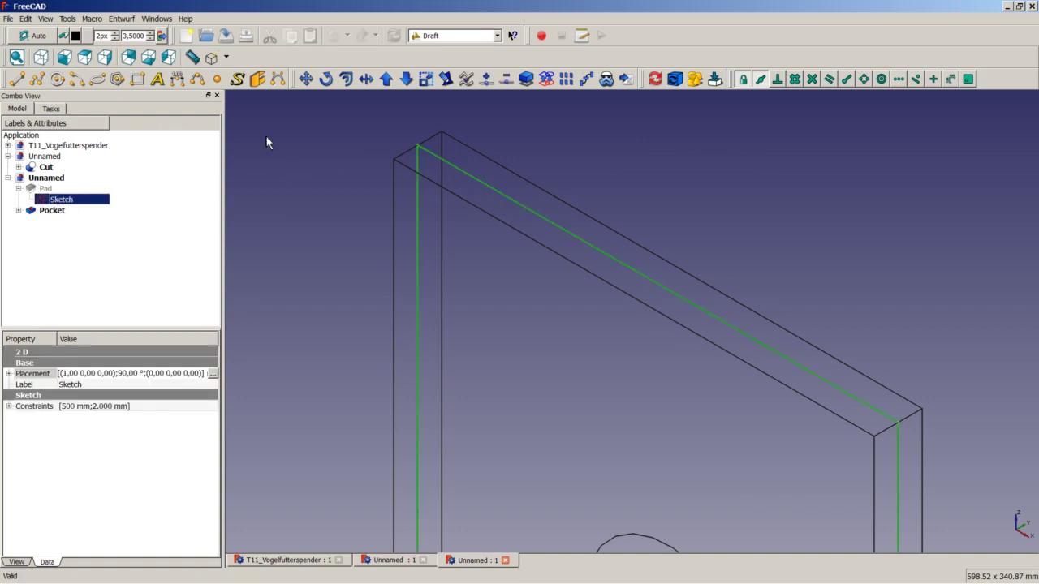
left_click(306, 81)
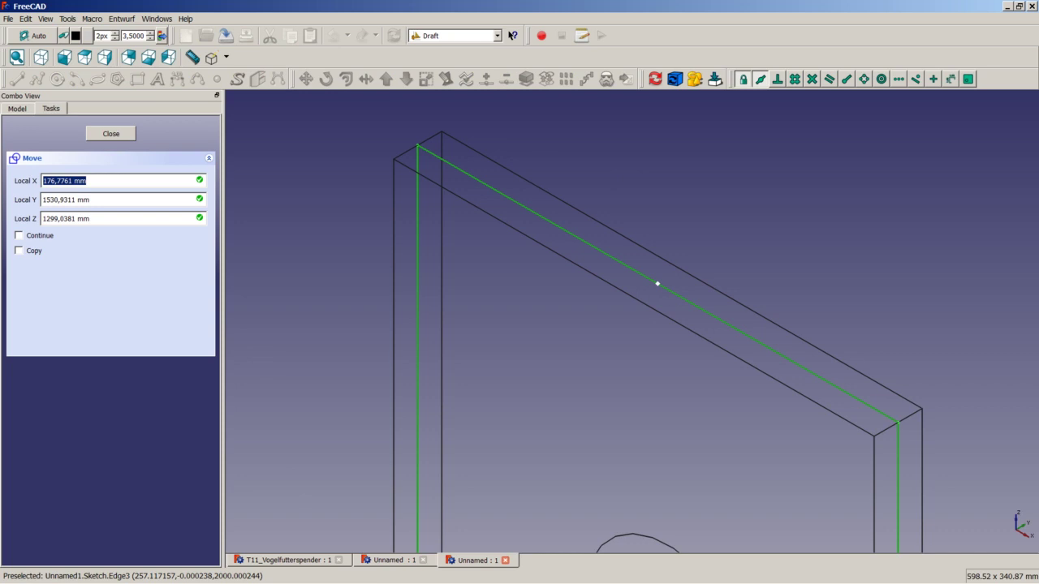
left_click(659, 287)
scroll(673, 280, "down", 5)
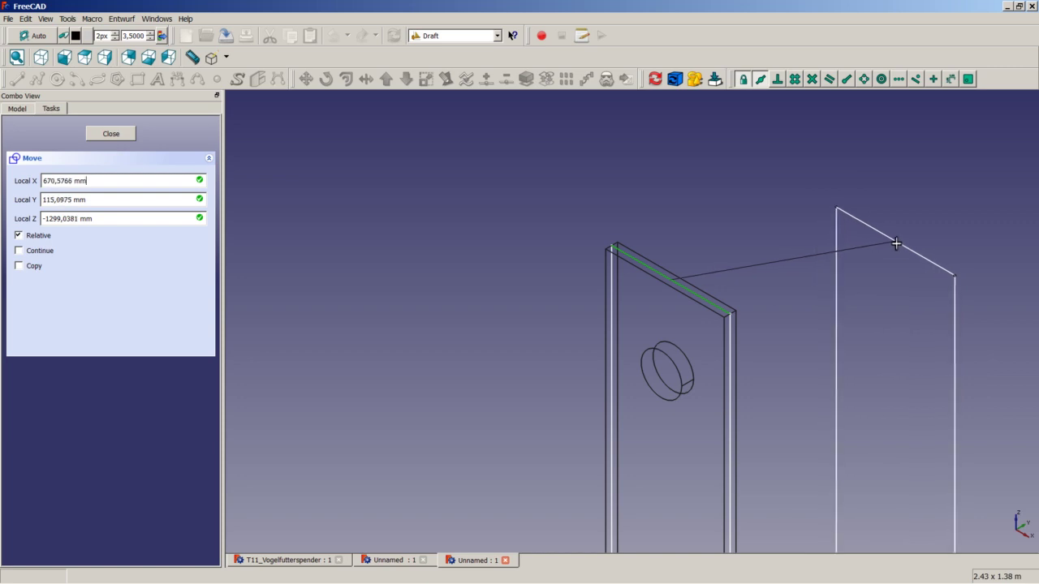
left_click(896, 242)
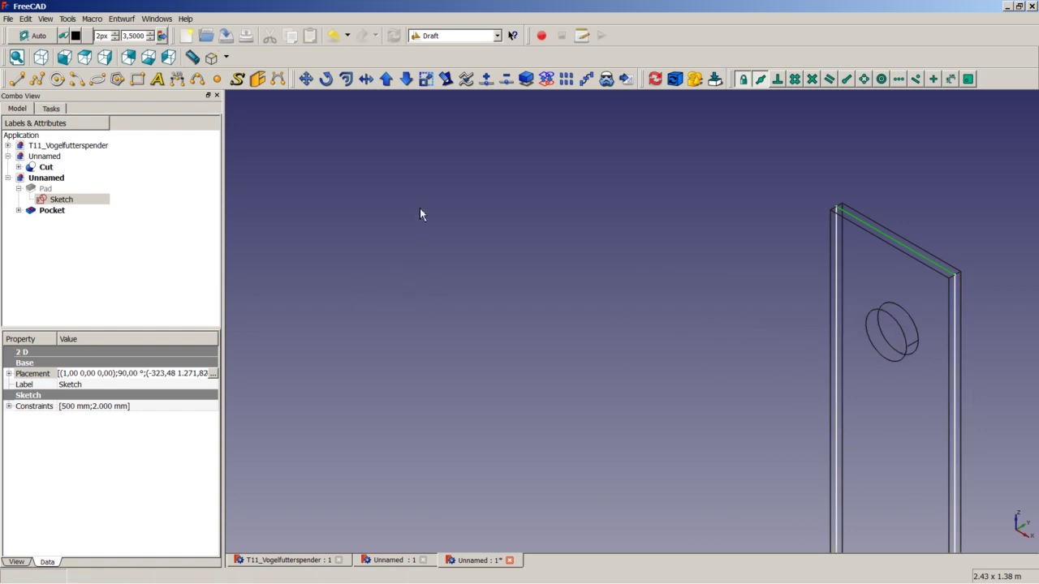
- Undo the base sketch's move and recompute the document
left_click(333, 36)
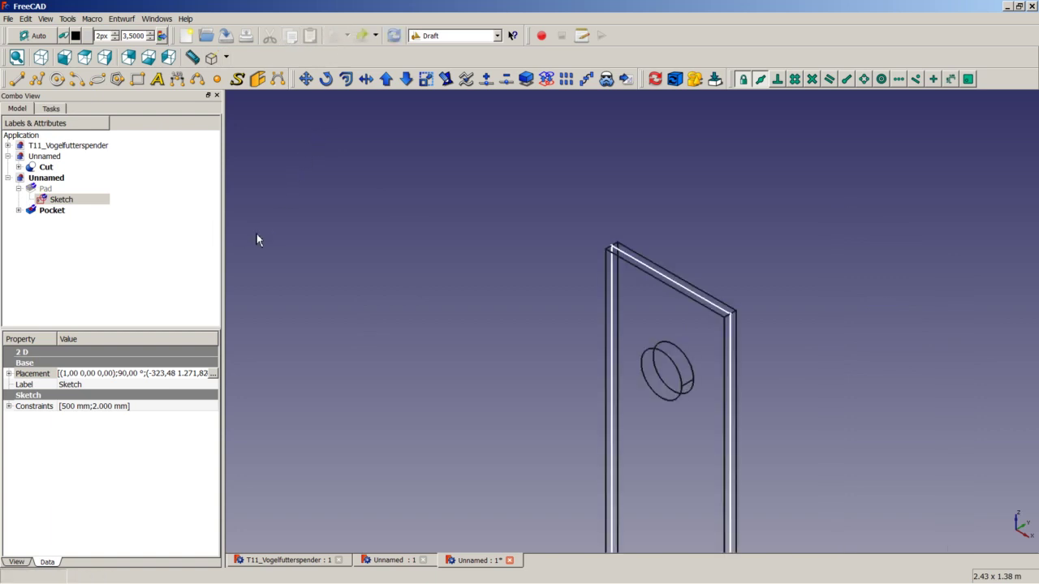
left_click(393, 36)
- Set the draw style to As is and align the working plane to the board's top end face
left_click(228, 58)
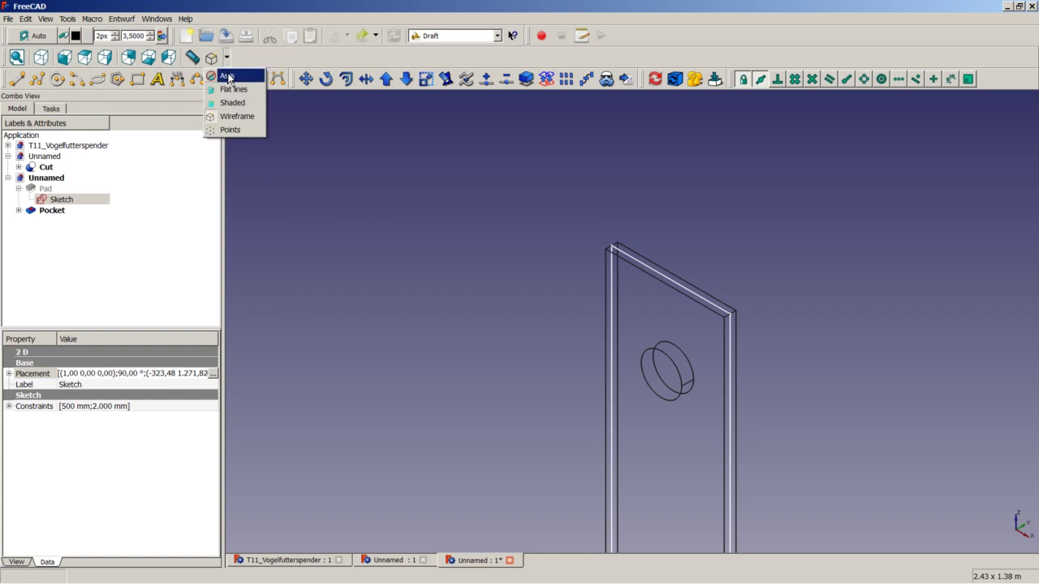
left_click(244, 76)
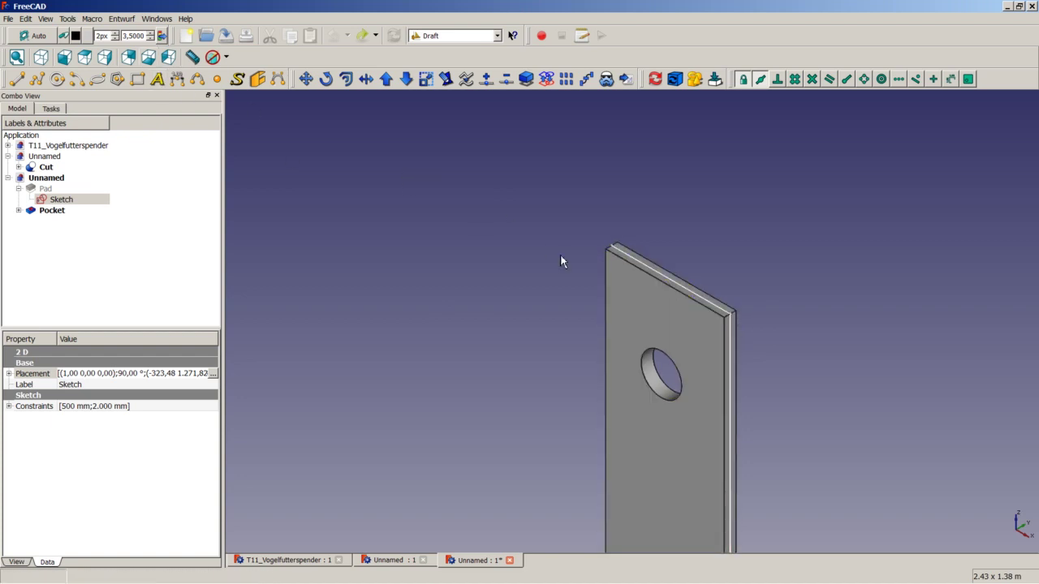
left_click(615, 255)
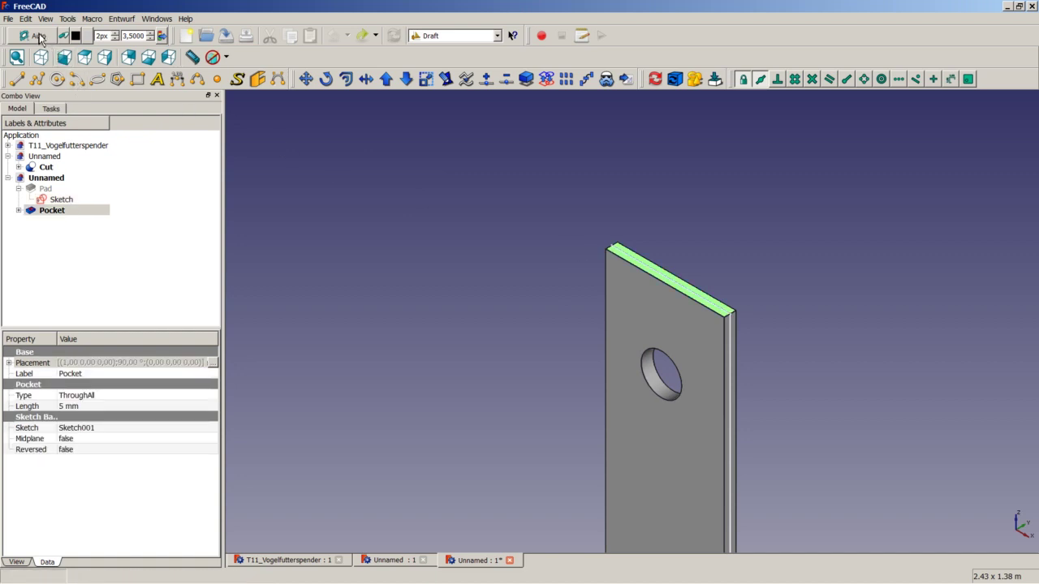
left_click(37, 36)
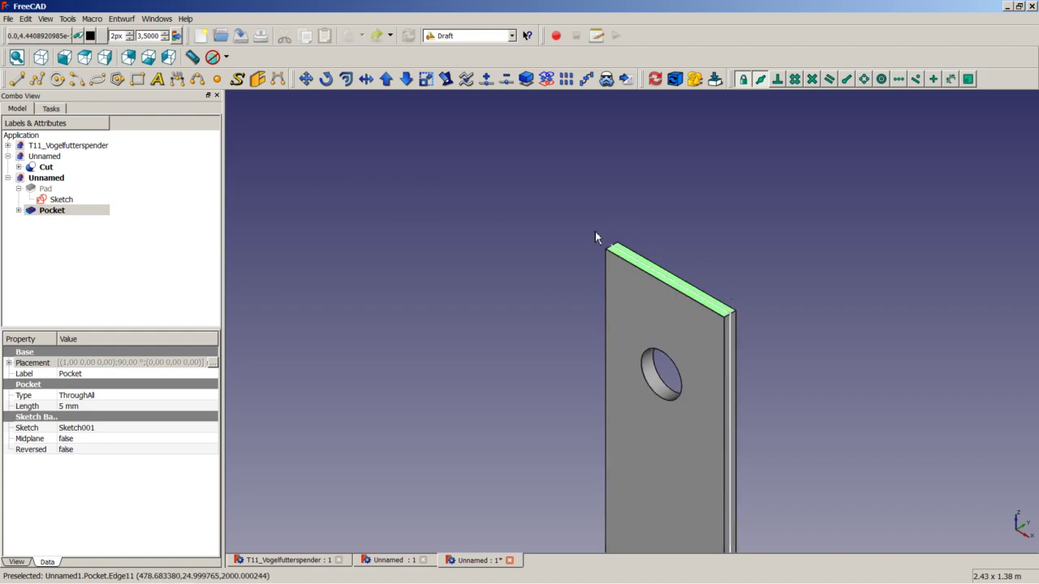
- Turn on endpoint snapping, rotate the base sketch about an end of its upper edge using that edge as reference, and recompute
left_click(54, 200)
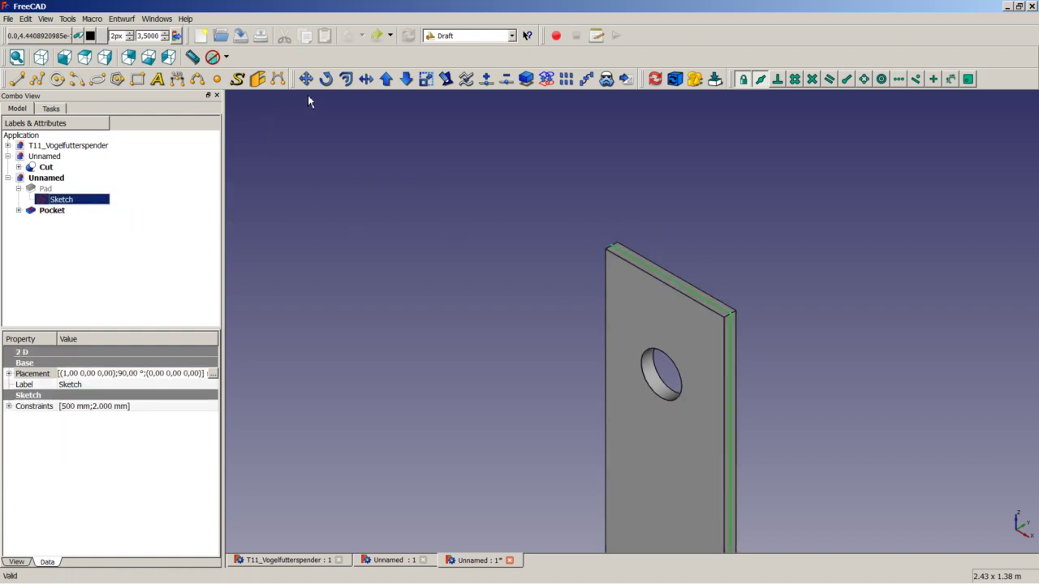
left_click(327, 79)
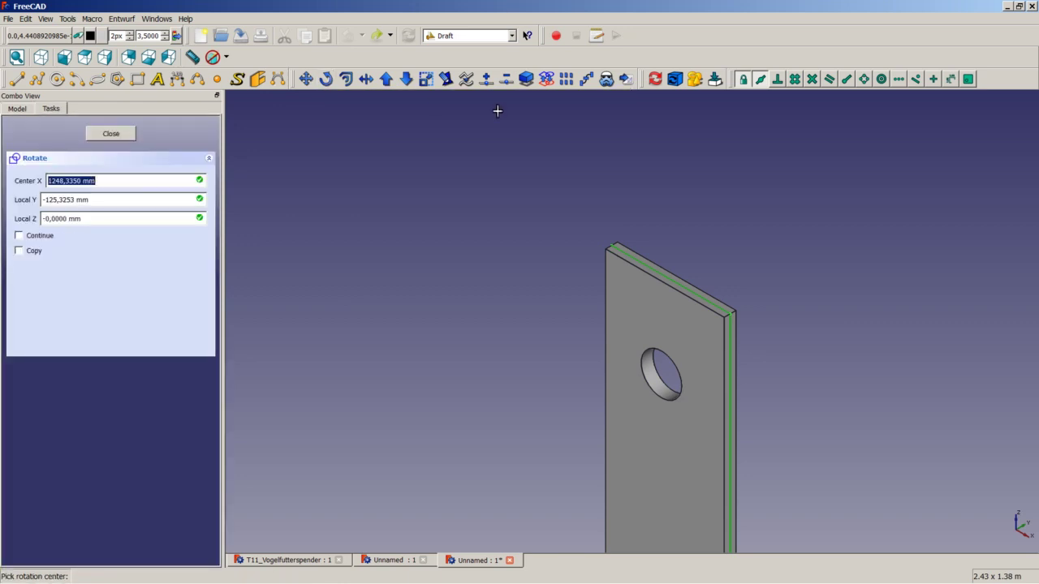
scroll(682, 225, "up", 3)
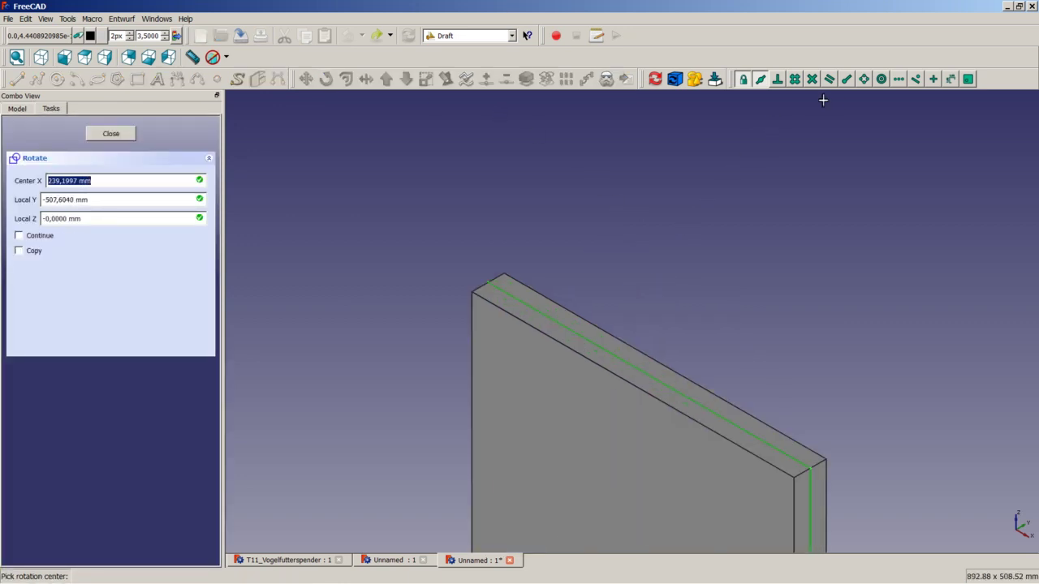
left_click(847, 78)
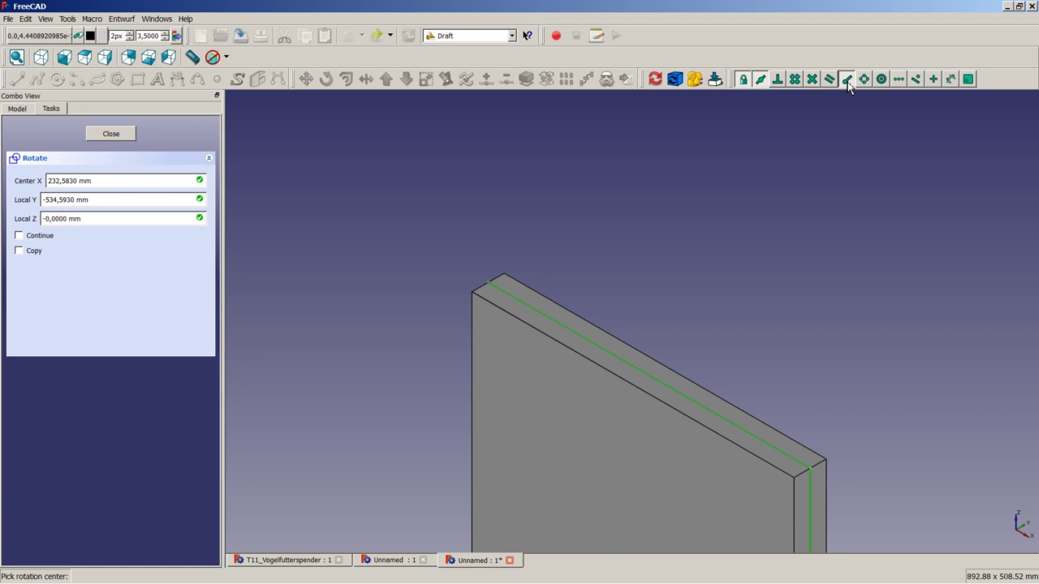
left_click(490, 282)
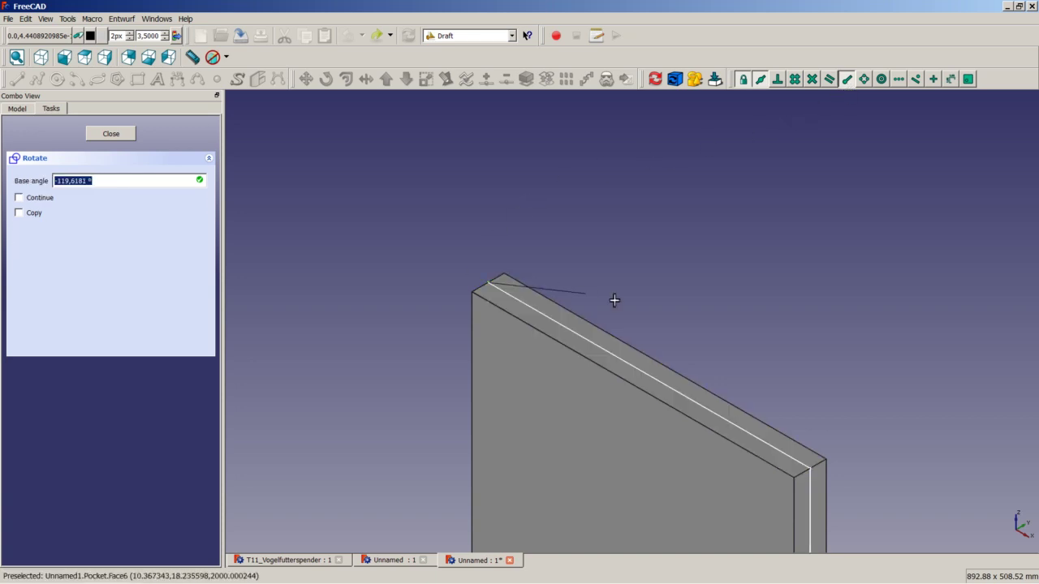
left_click(812, 471)
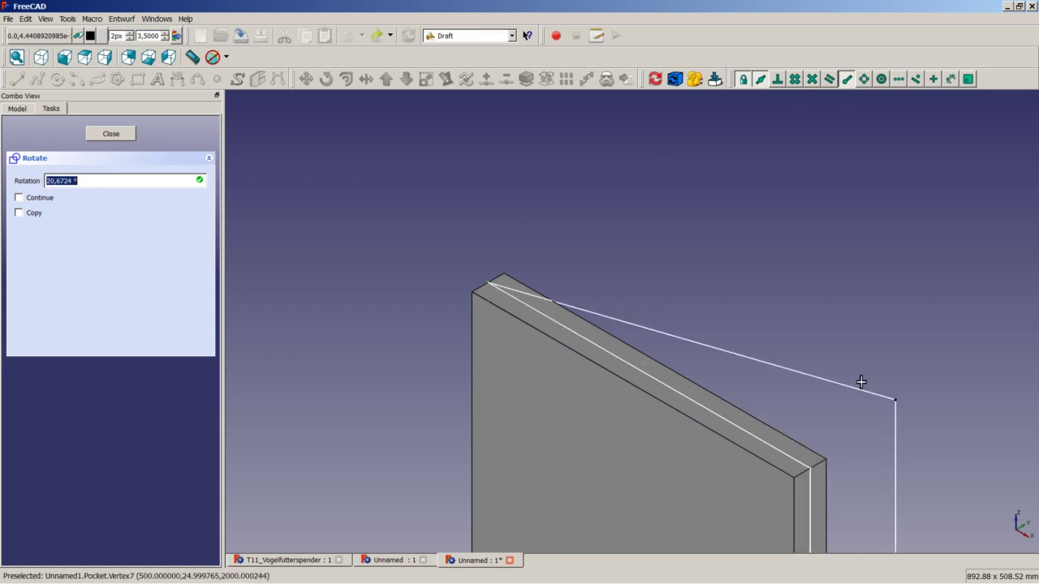
left_click(742, 197)
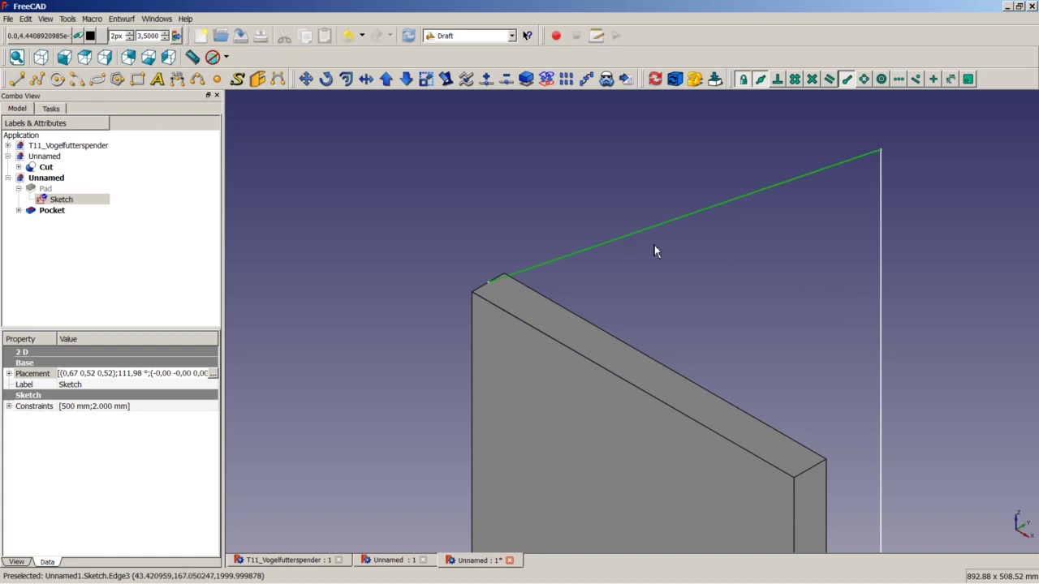
left_click(409, 36)
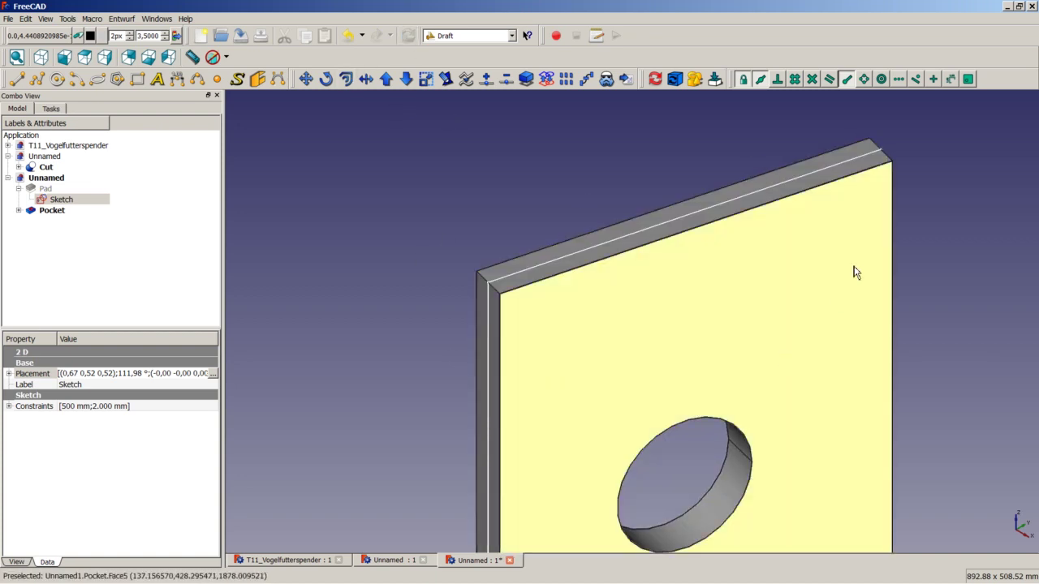
- Undo the base sketch's rotation and recompute the document
left_click(348, 35)
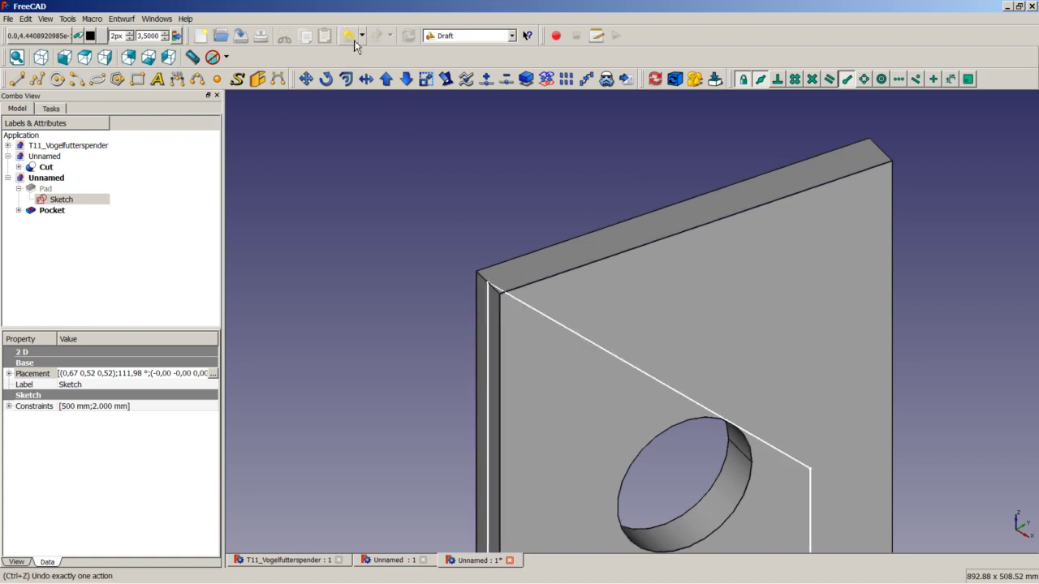
left_click(406, 39)
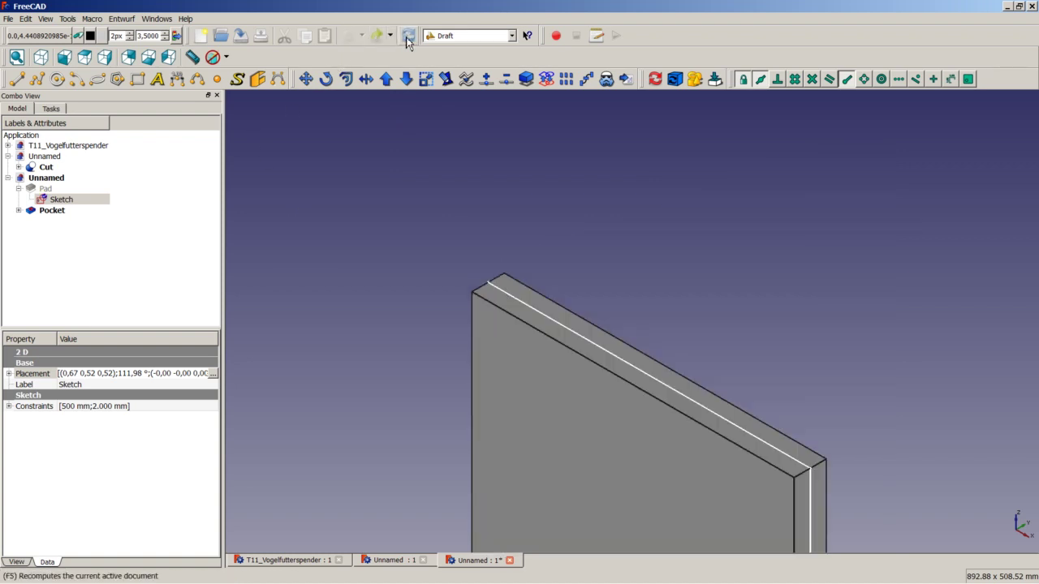
- Rotate the base sketch about its upper edge's midpoint, using the edge's end as reference, and recompute the document
scroll(368, 294, "down", 3)
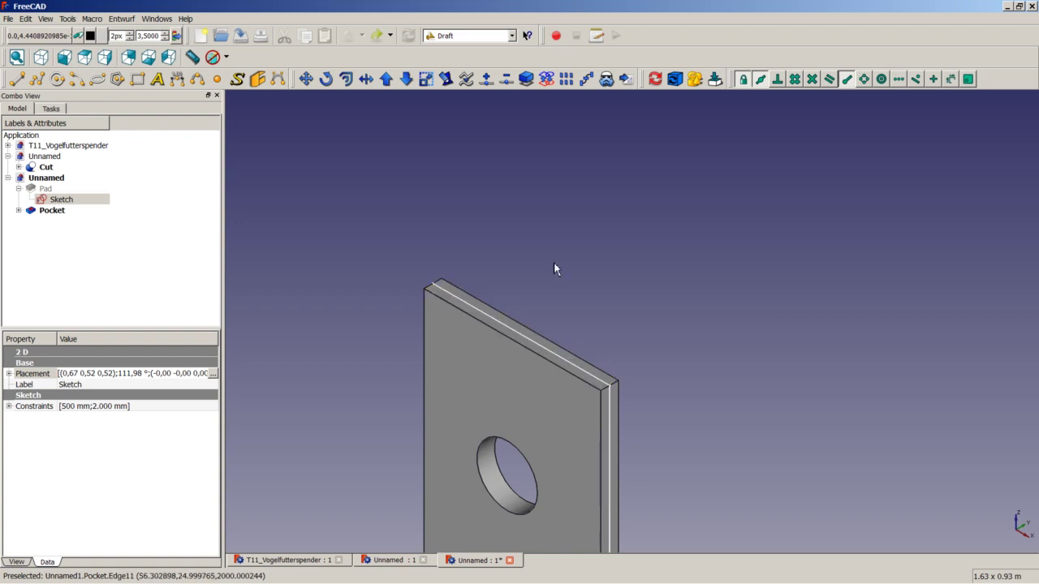
left_click(325, 79)
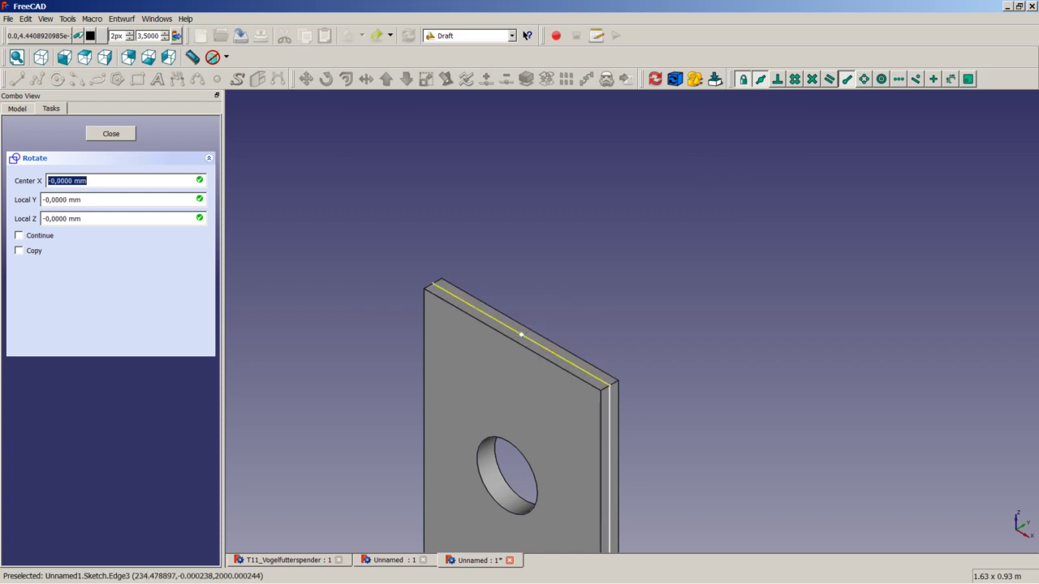
left_click(522, 335)
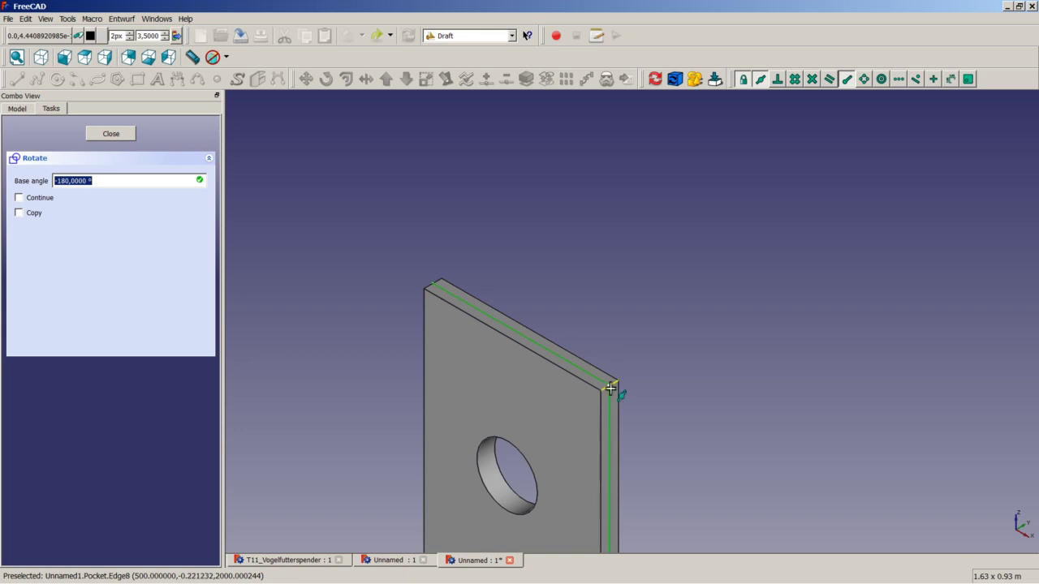
left_click(610, 389)
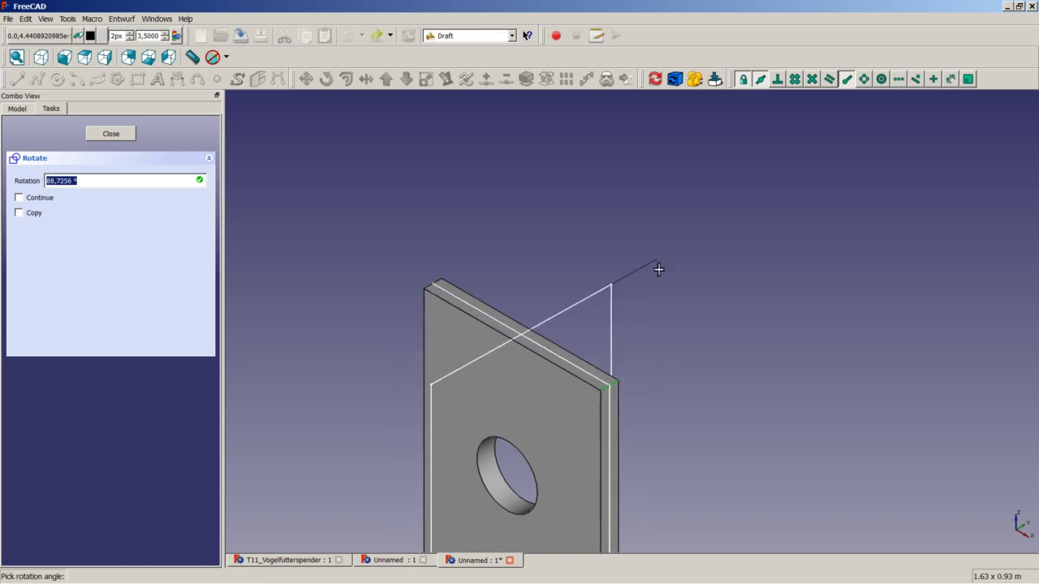
left_click(657, 303)
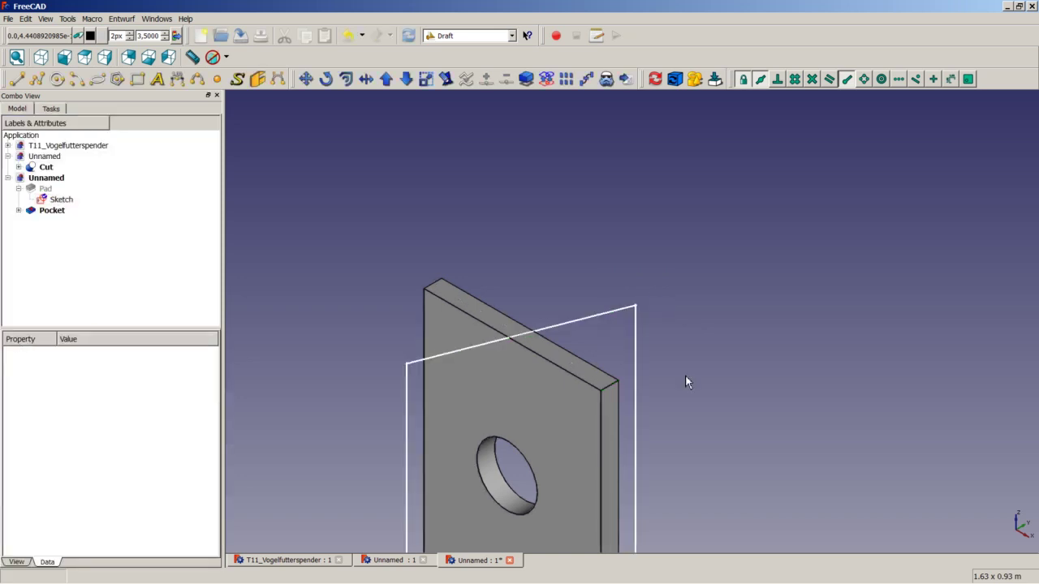
left_click(408, 36)
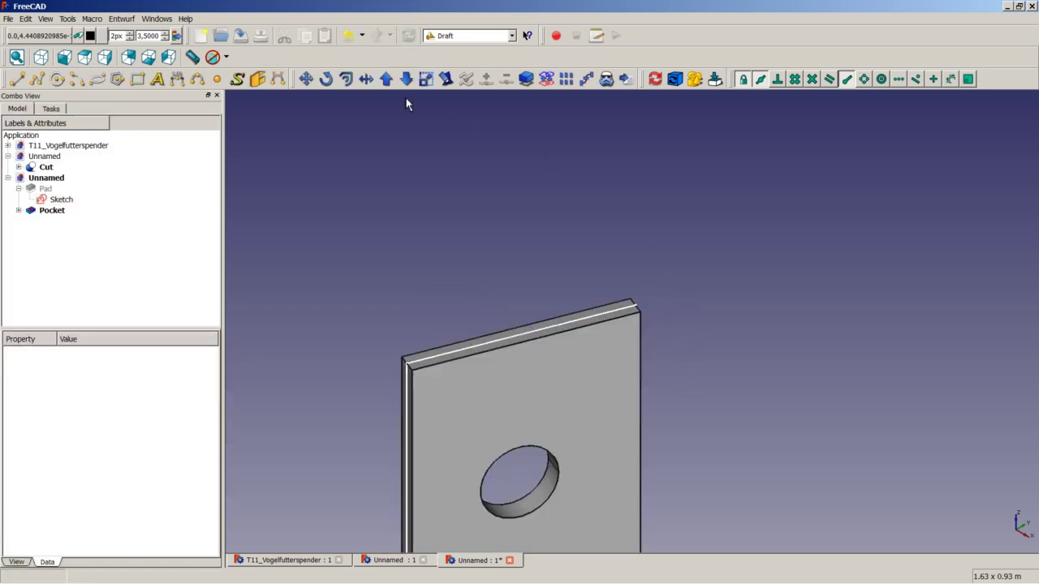
scroll(415, 416, "down", 8)
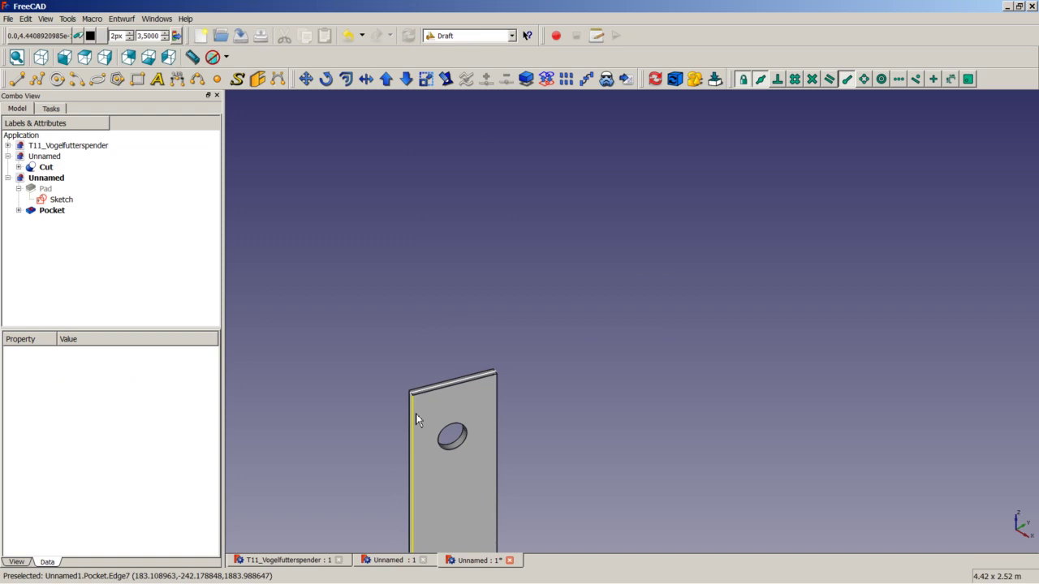
scroll(418, 487, "up", 3)
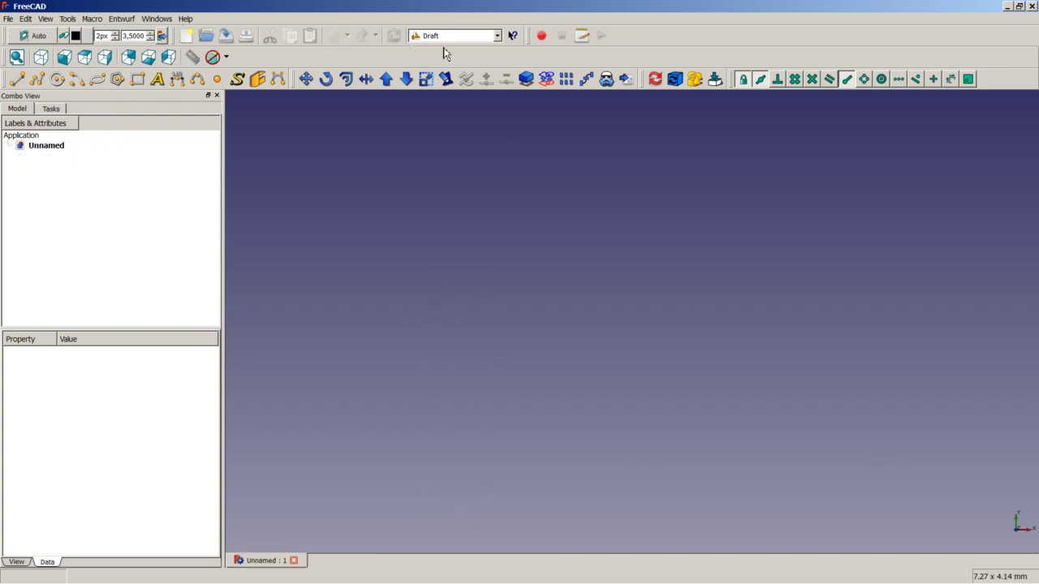
- Set the working plane to Auto in the empty document and switch to the Part workbench
left_click(32, 36)
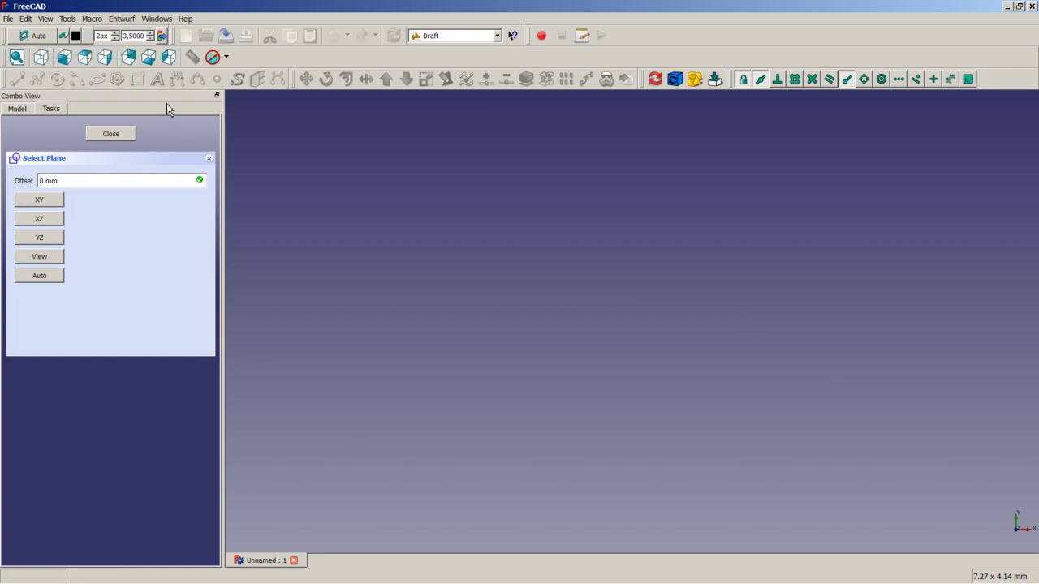
left_click(41, 277)
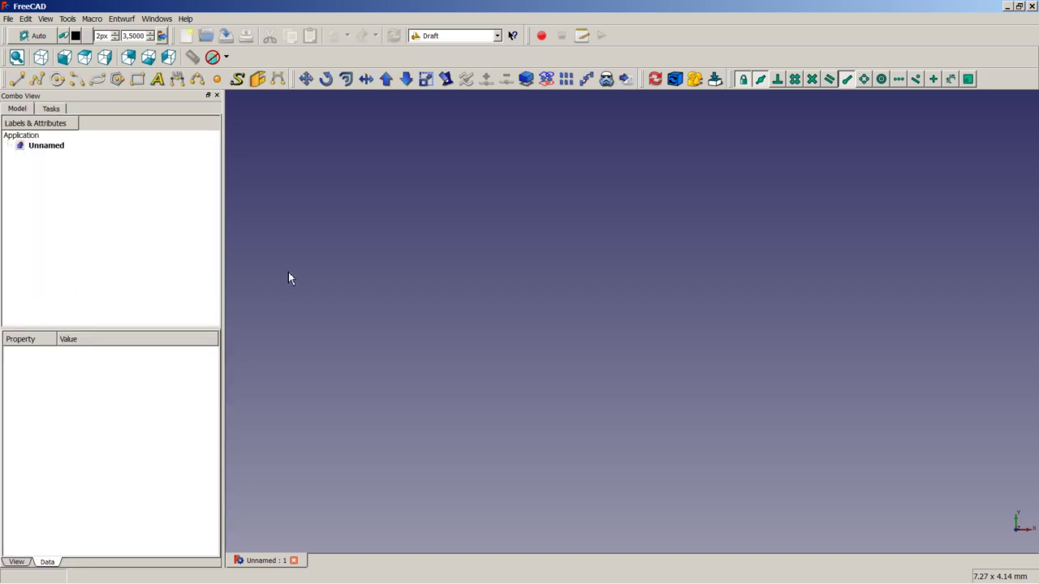
left_click(460, 35)
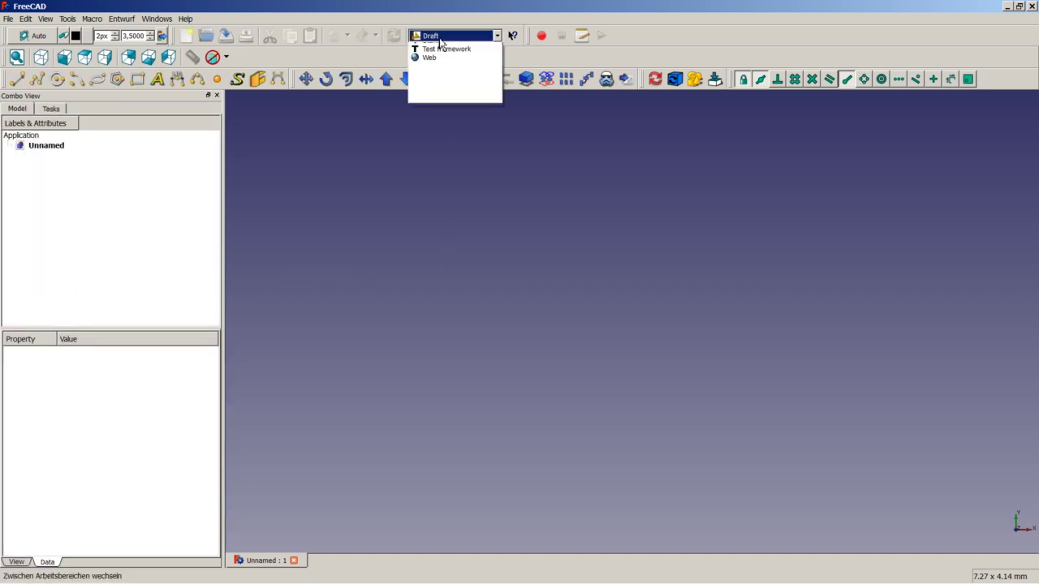
left_click(434, 140)
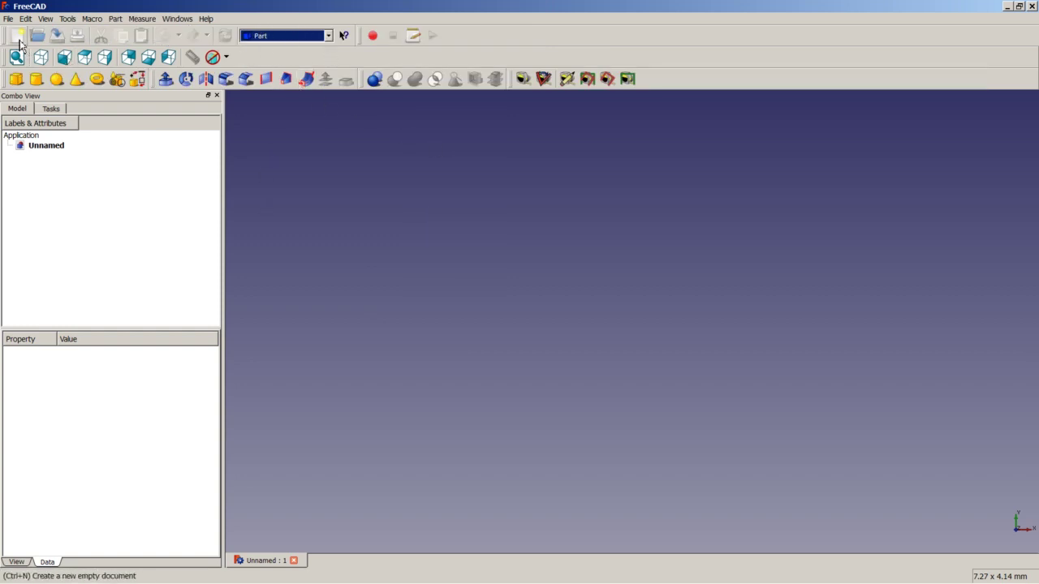
left_click(361, 363)
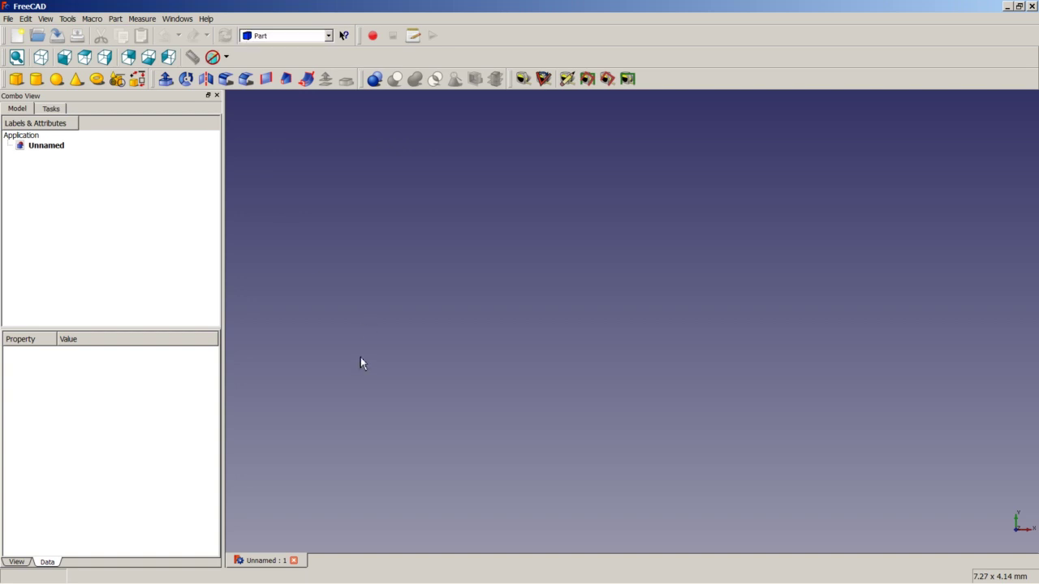
- Create a cube with length 200 mm, width 260 mm and height 18 mm, and show it whole in the axonometric view
left_click(17, 81)
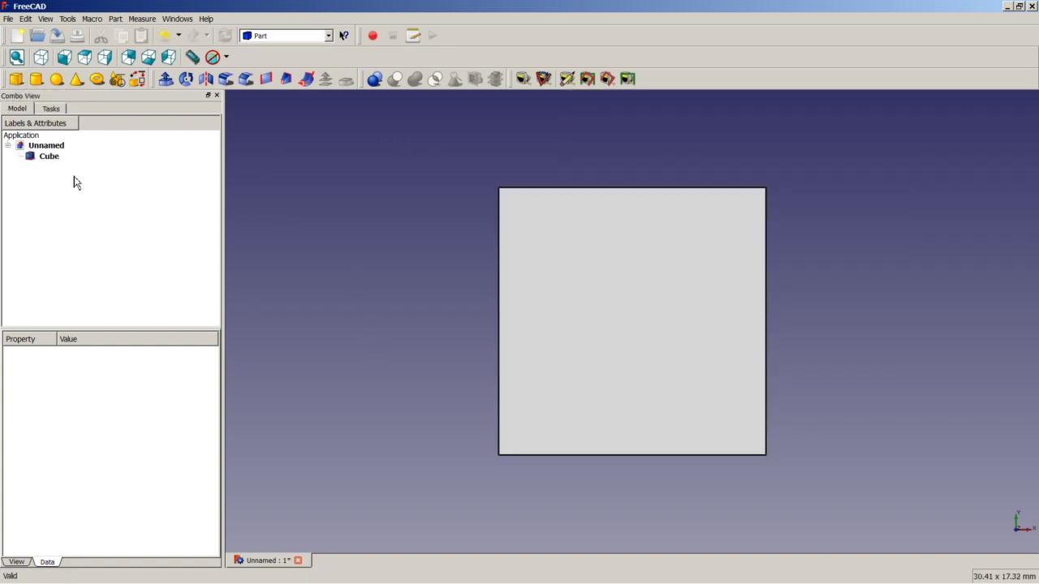
left_click(48, 157)
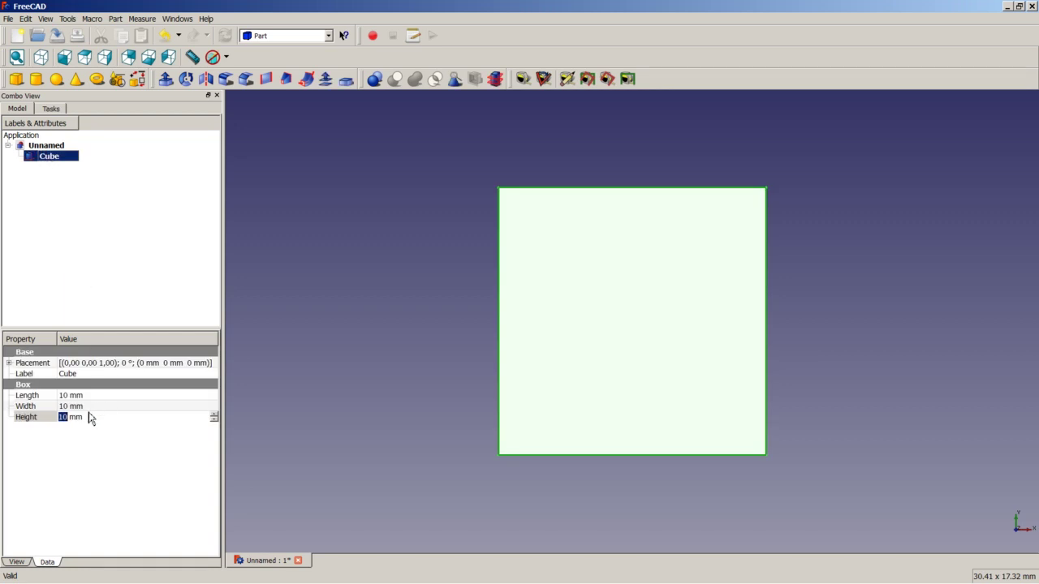
left_click(68, 398)
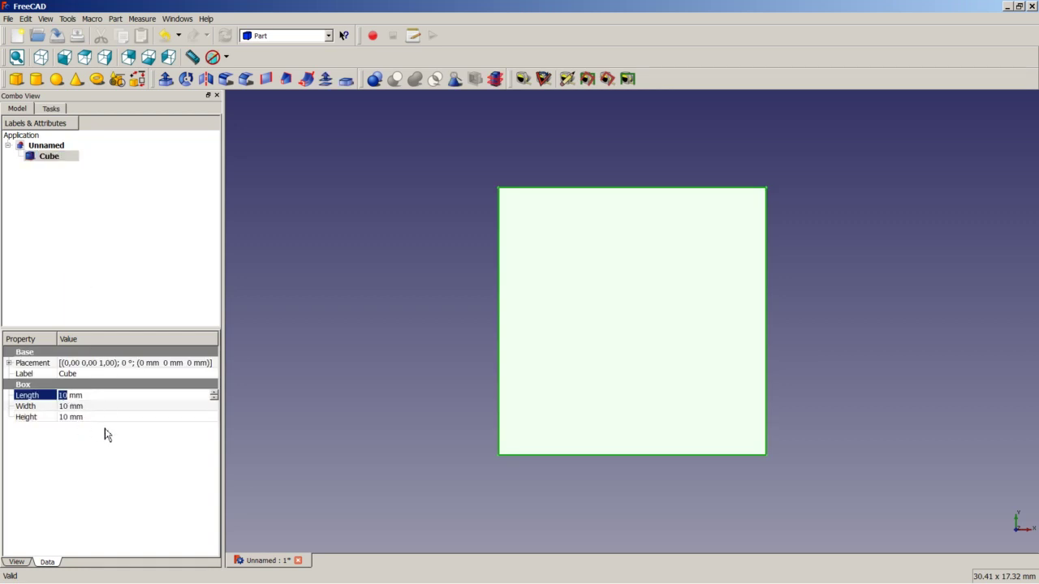
type("200")
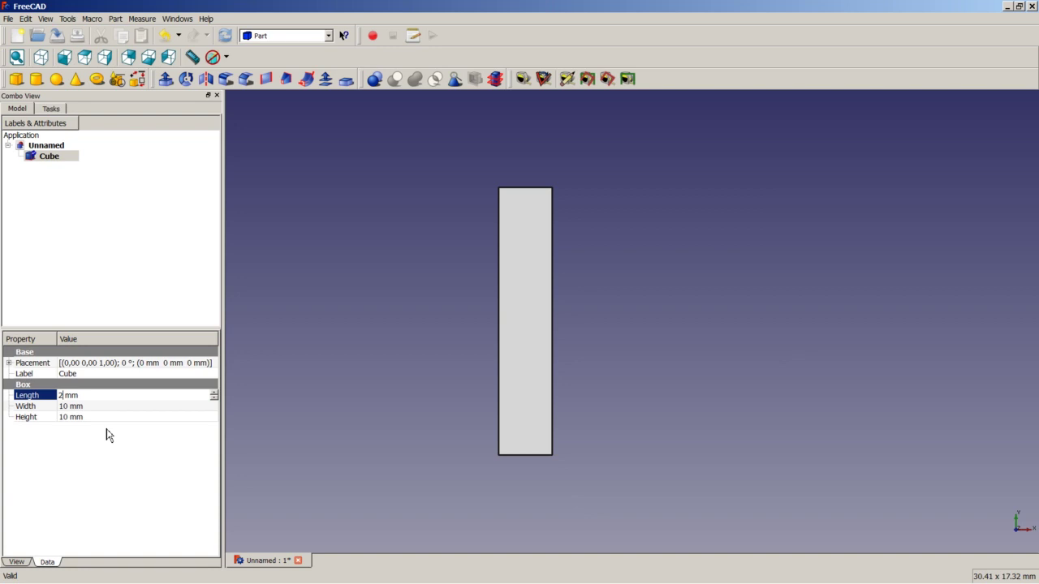
left_click(70, 408)
type("260")
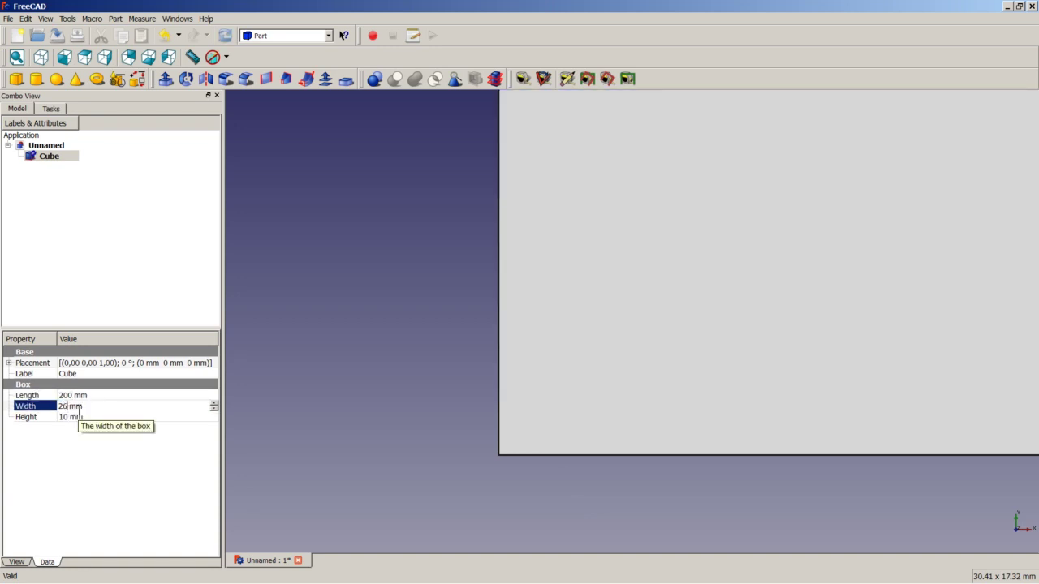
left_click(71, 419)
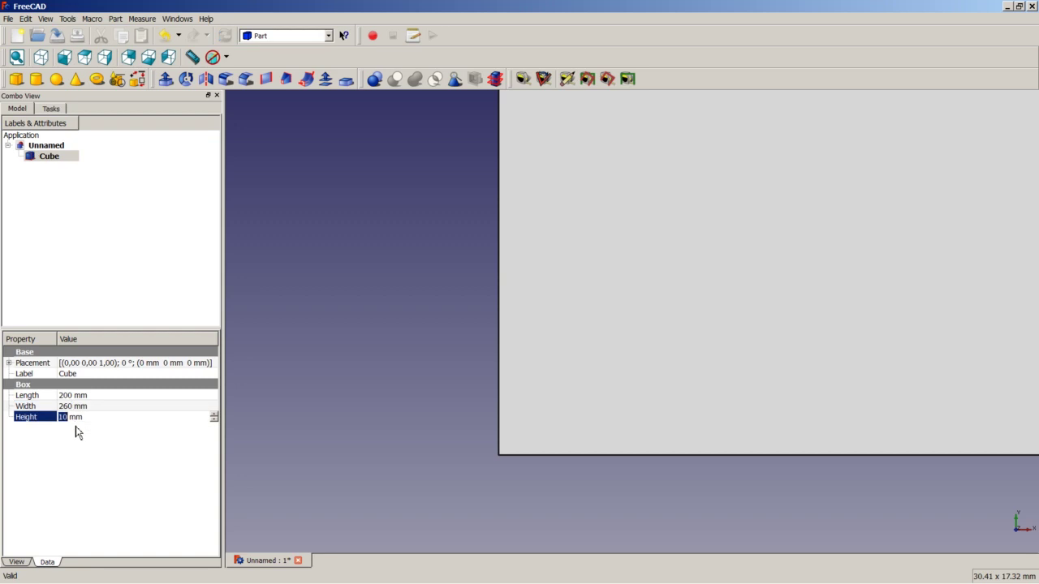
type("18")
left_click(280, 408)
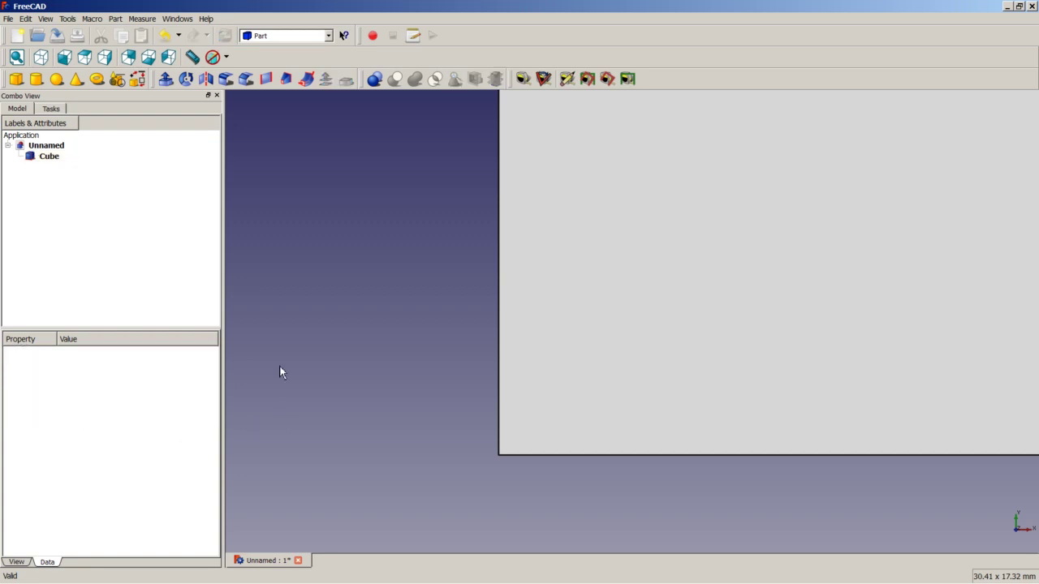
left_click(40, 57)
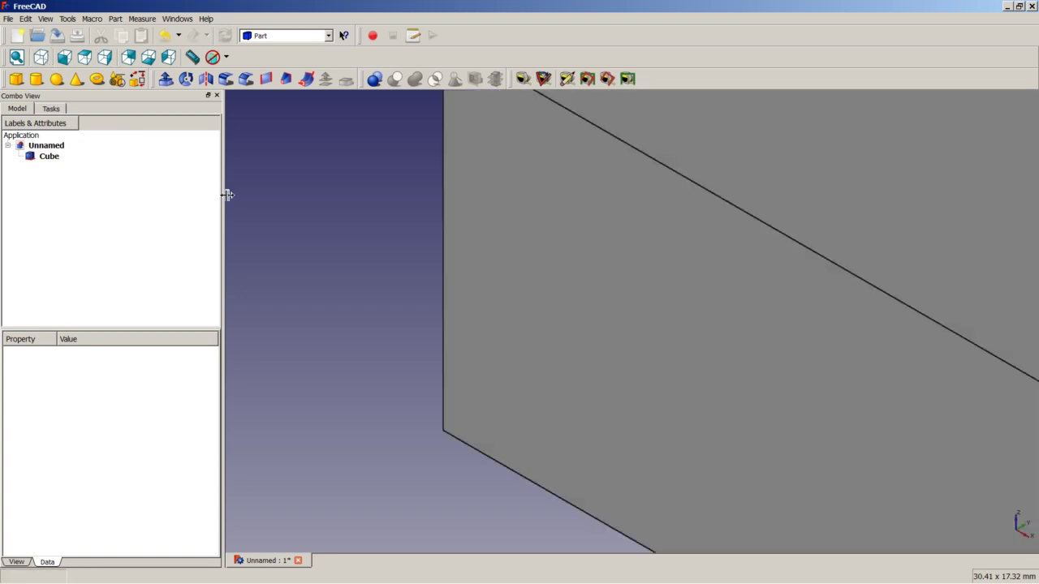
right_click(316, 234)
left_click(331, 237)
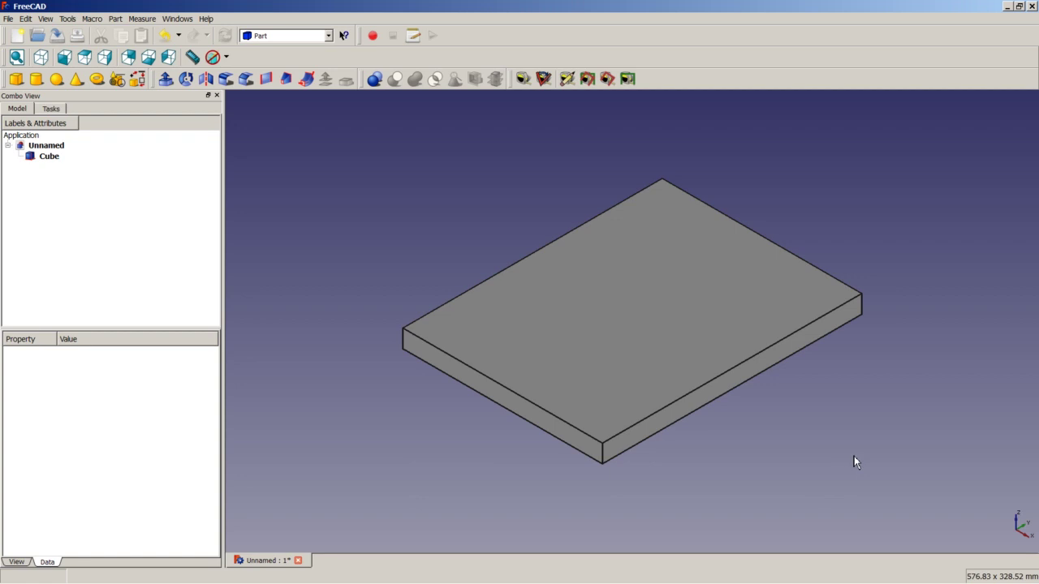
- Rename the board's cube as BasePlate, saving the document both before and after the renaming
key("ctrl+z")
left_click(58, 158)
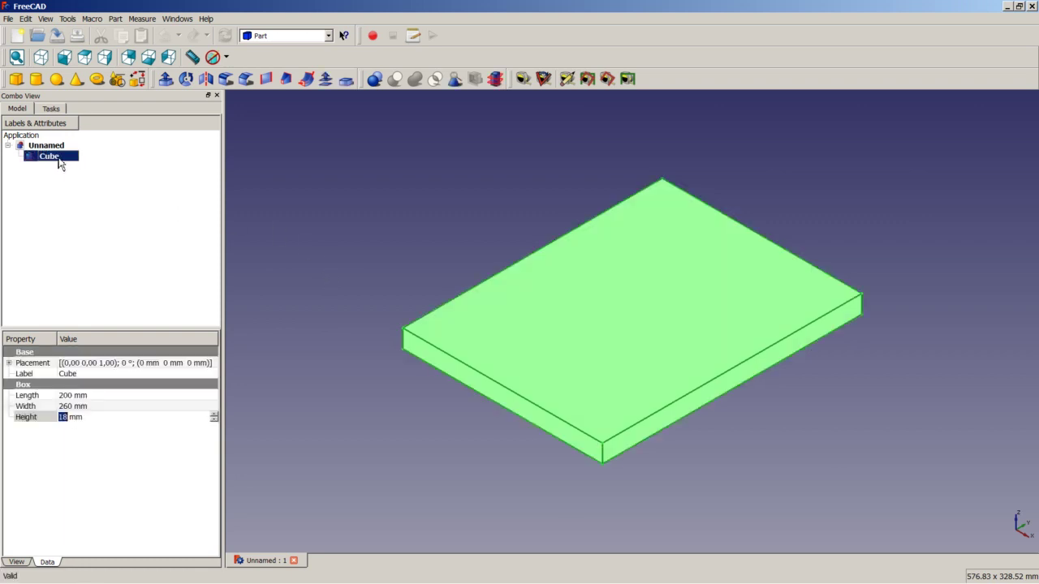
right_click(58, 159)
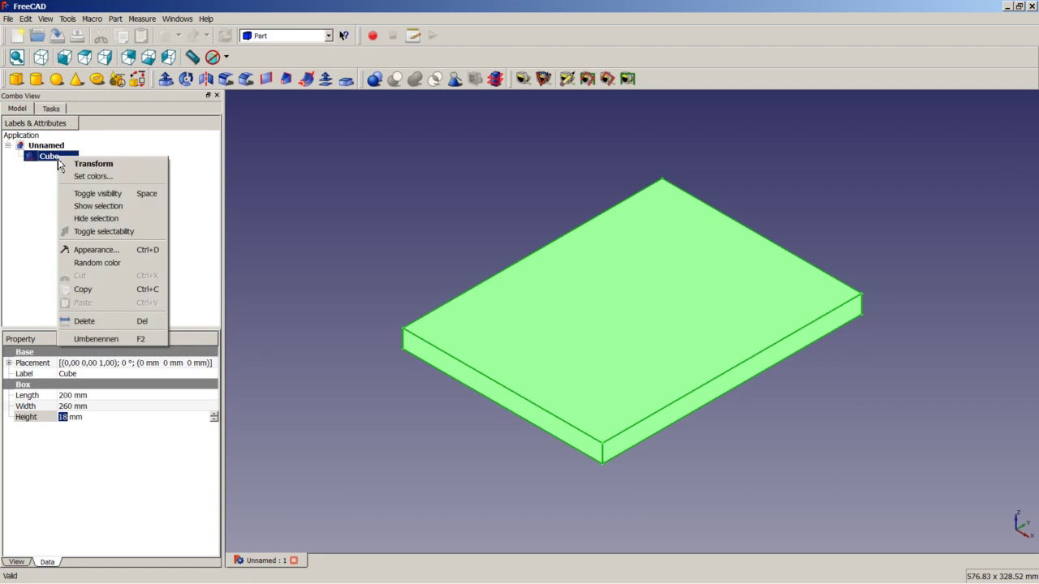
left_click(96, 340)
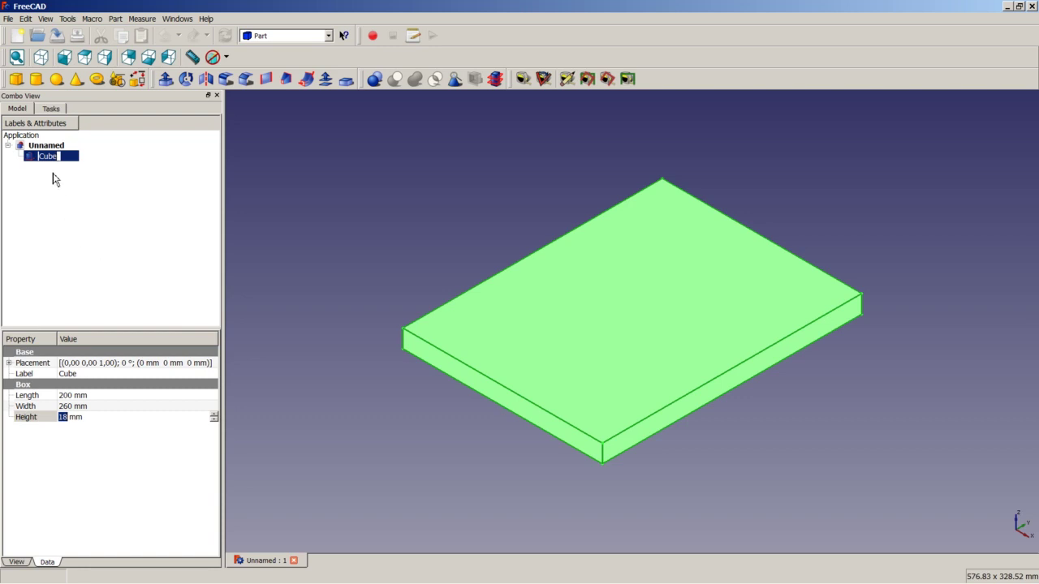
type("BasePlate")
key("Return")
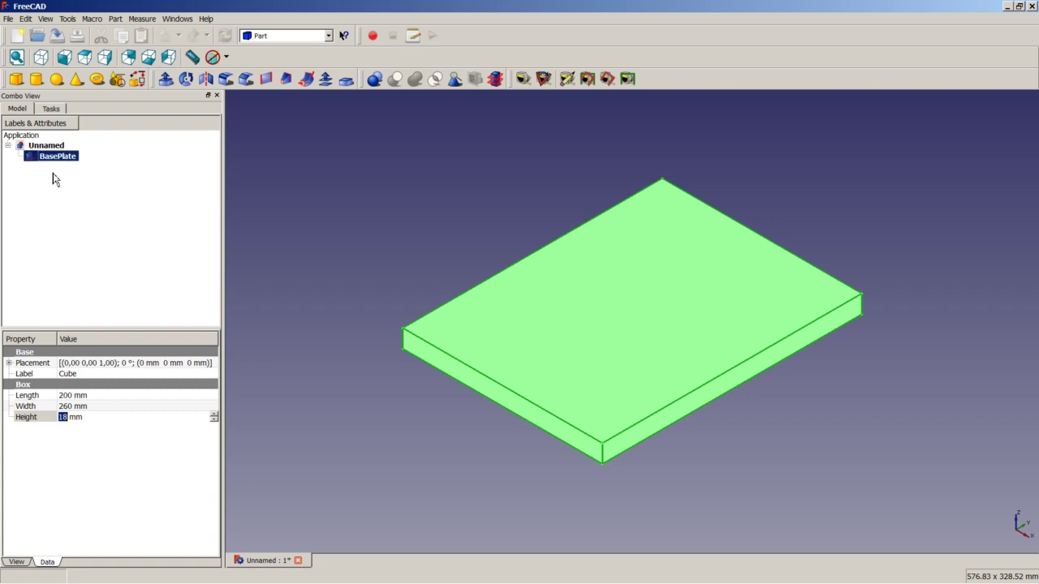
left_click(365, 311)
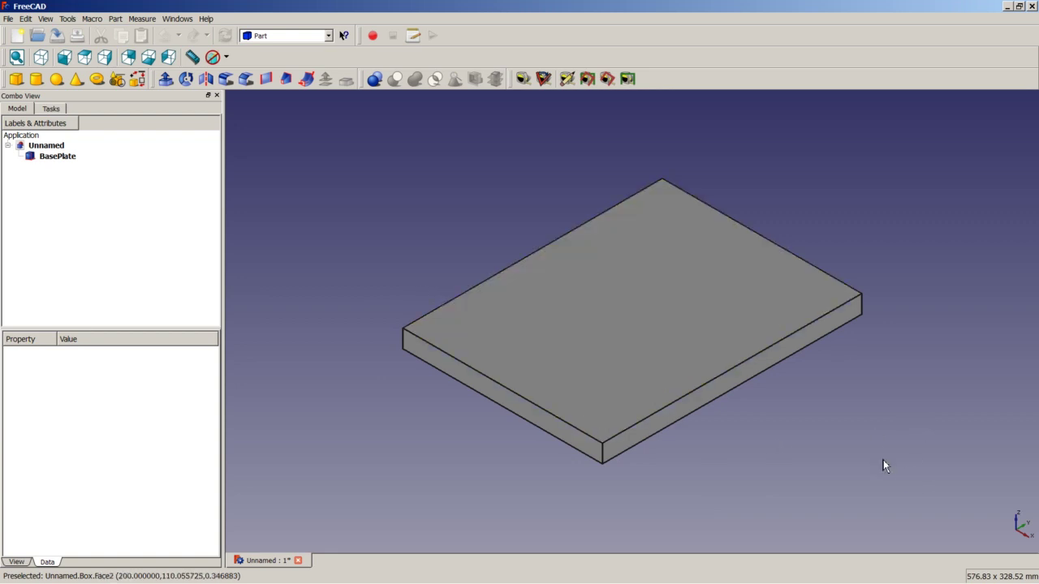
key("ctrl+s")
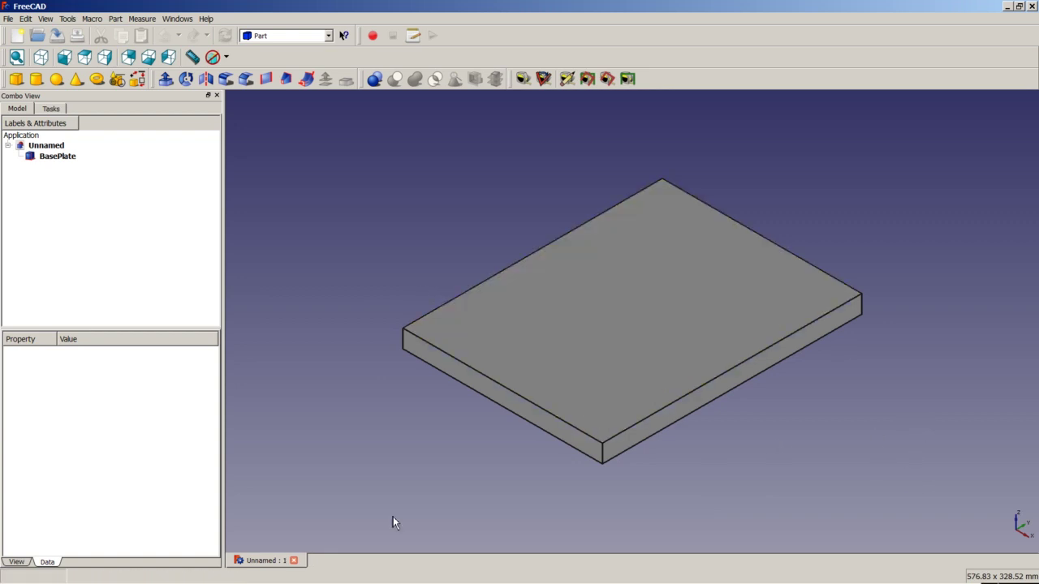
- Create a second cube in the document and open its length for editing
left_click(16, 80)
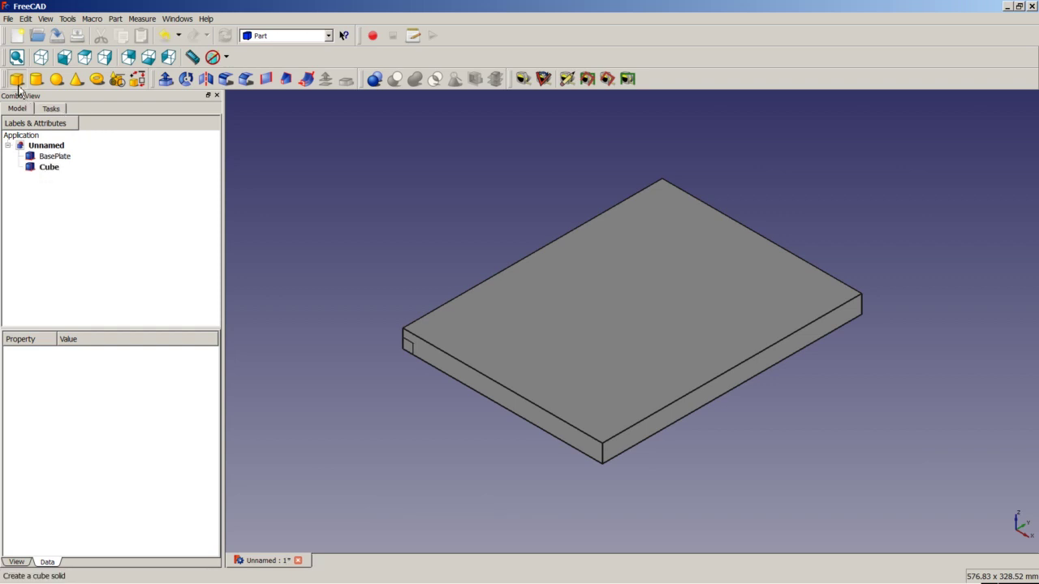
left_click(44, 168)
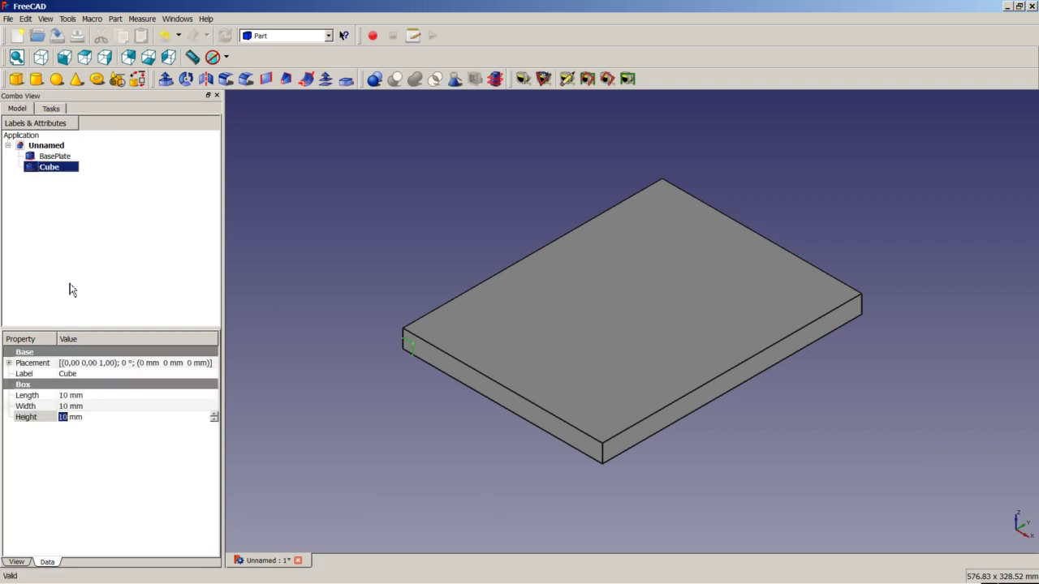
left_click(65, 396)
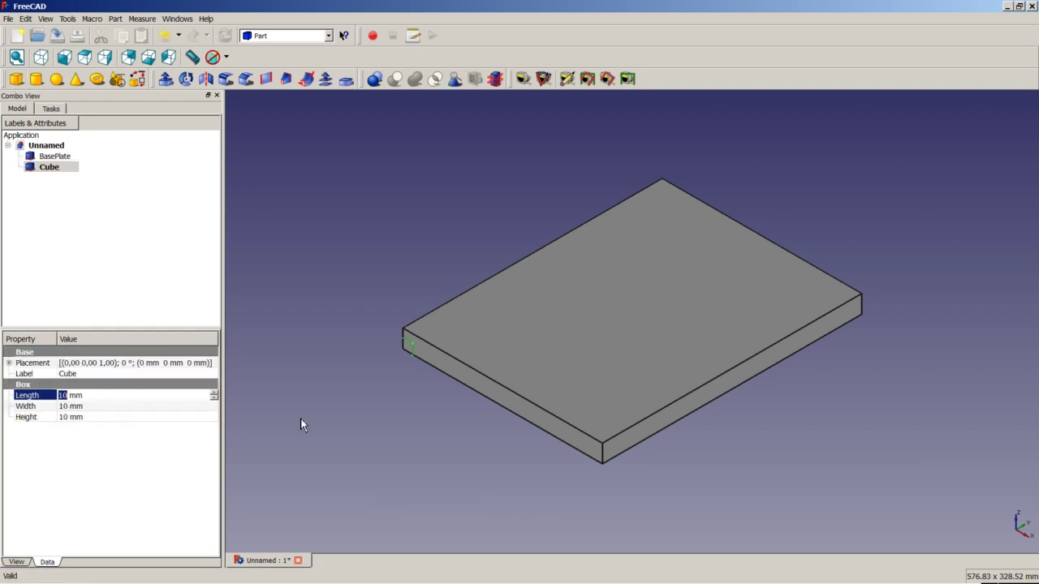